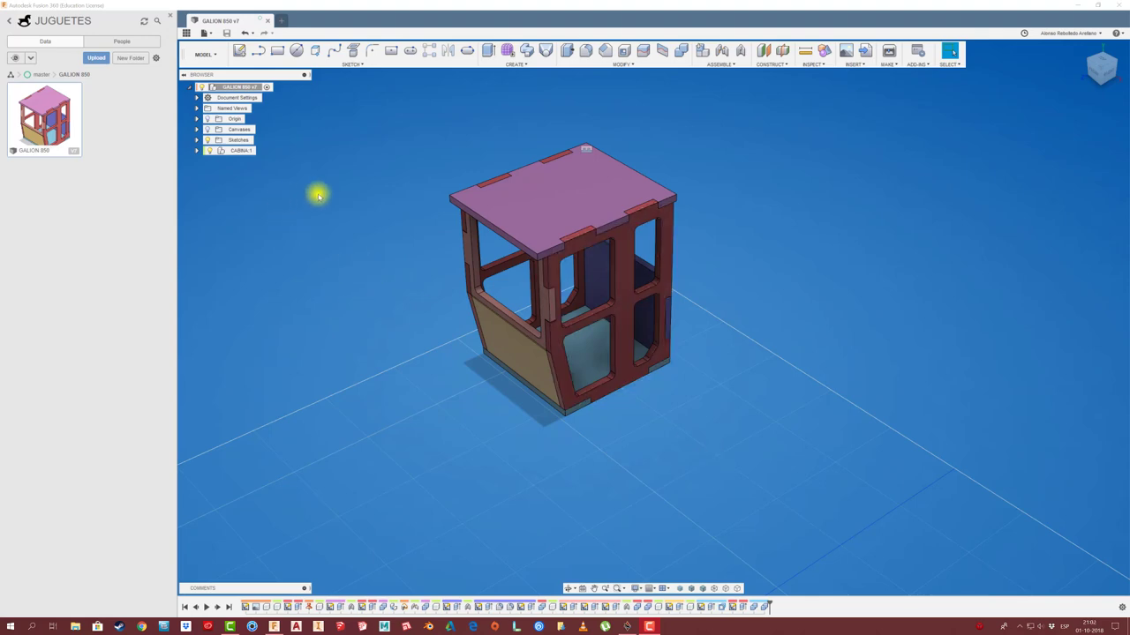
Step: Turn on the Canvases visibility so the GALION grader reference drawing shows behind the cab
click(206, 130)
Step: View the model from the right side, framing the cabin over the upper grader drawing's cab
click(1094, 84)
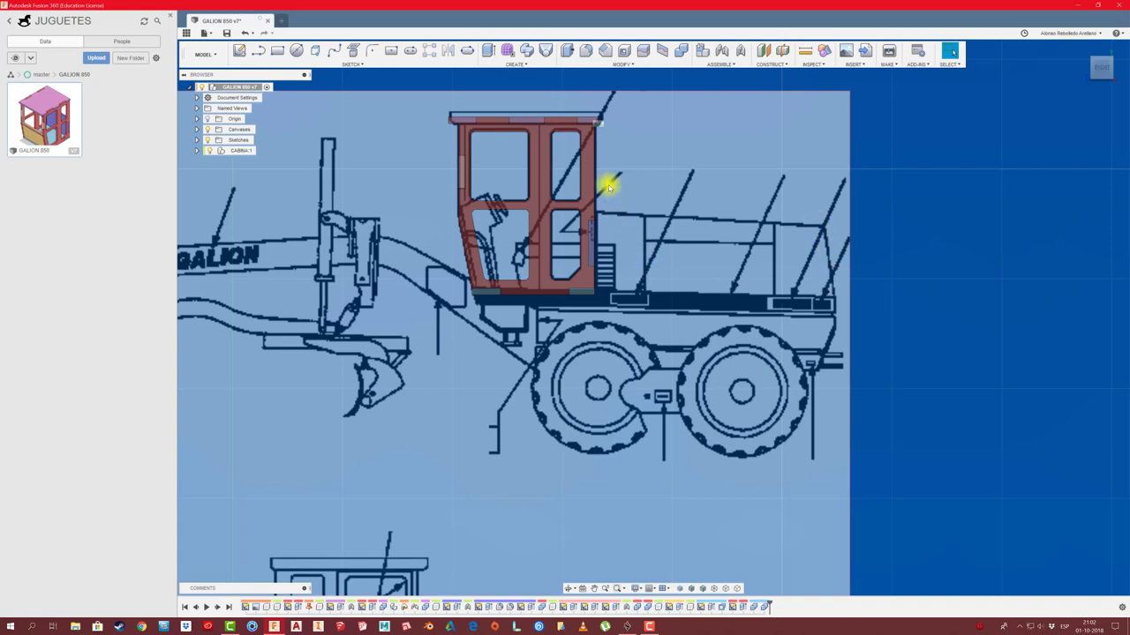
scroll(630, 232, down, 3)
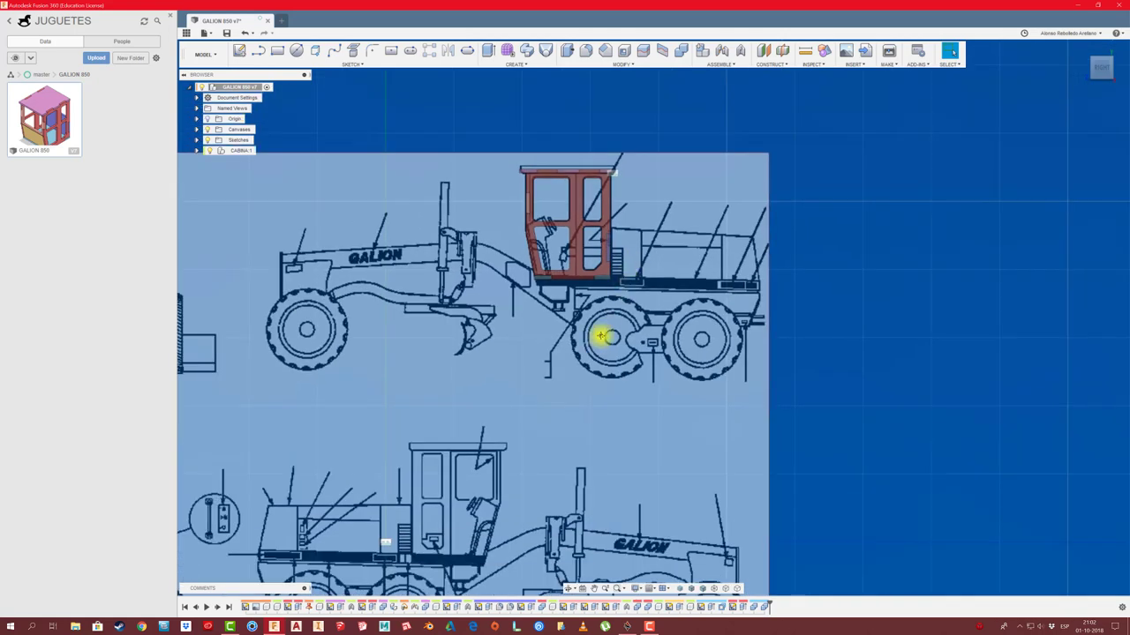
middle_drag(601, 336, 628, 261)
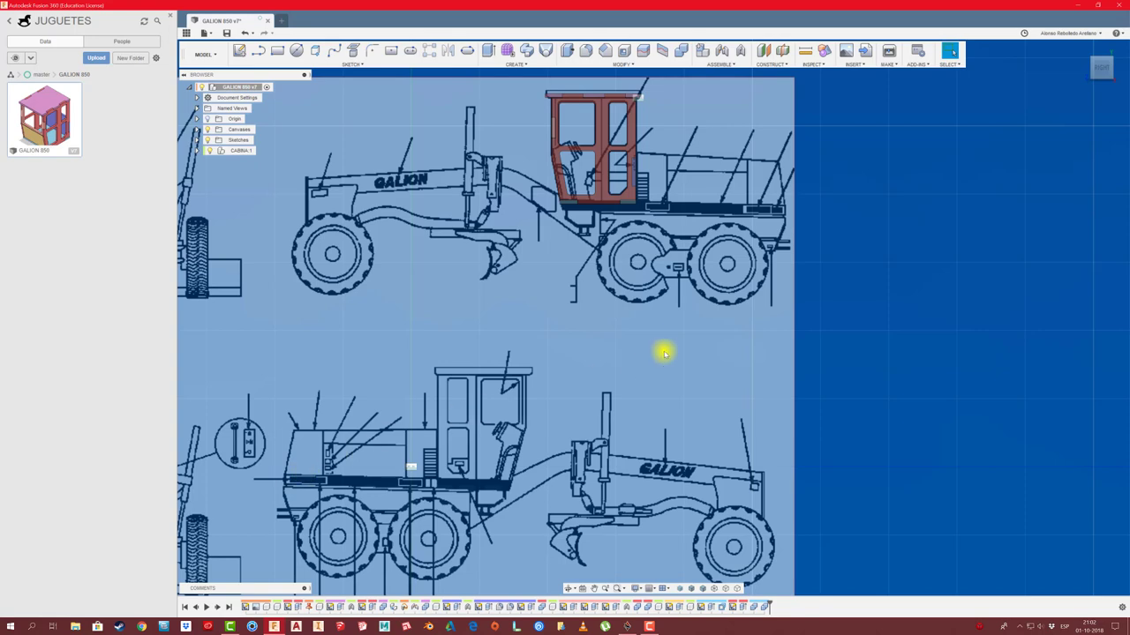
scroll(575, 252, up, 2)
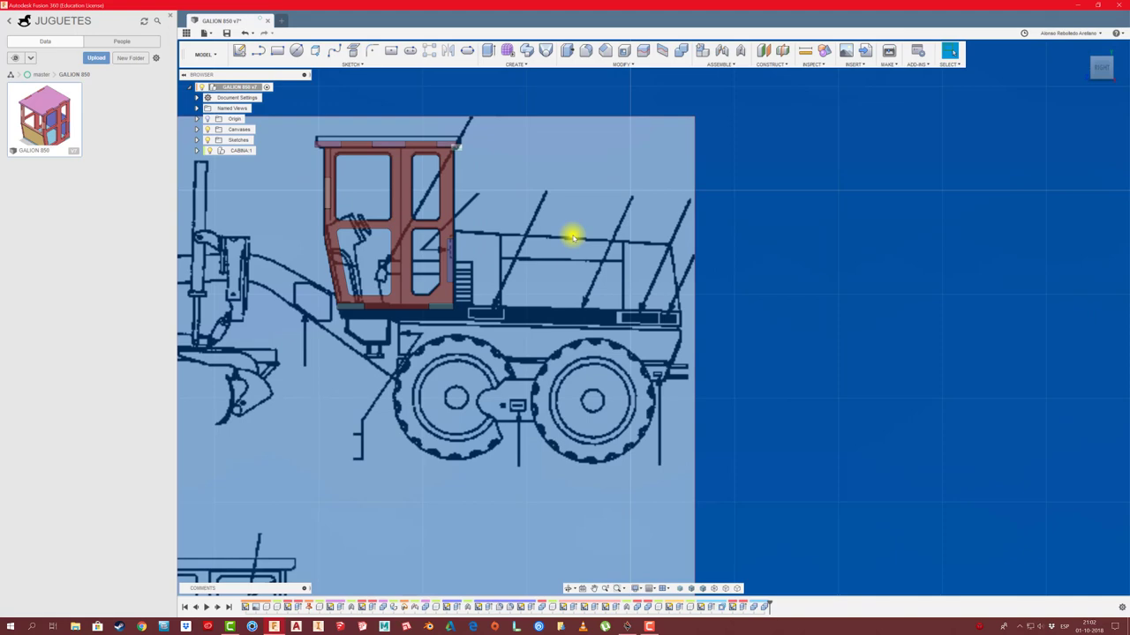
scroll(569, 245, down, 1)
scroll(548, 283, down, 1)
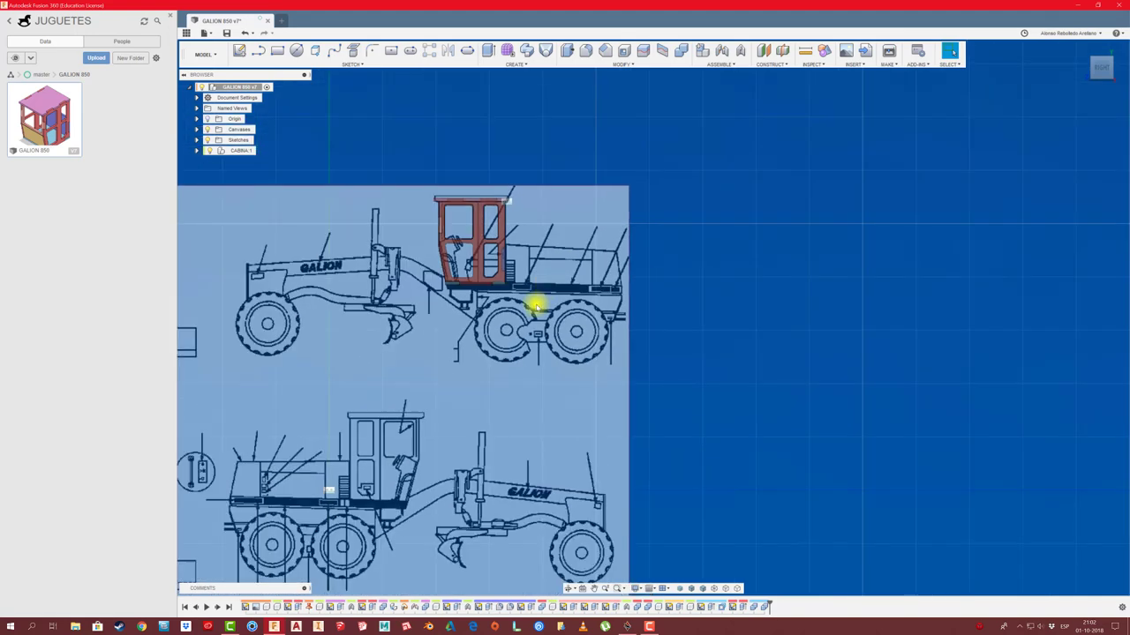
scroll(662, 265, down, 1)
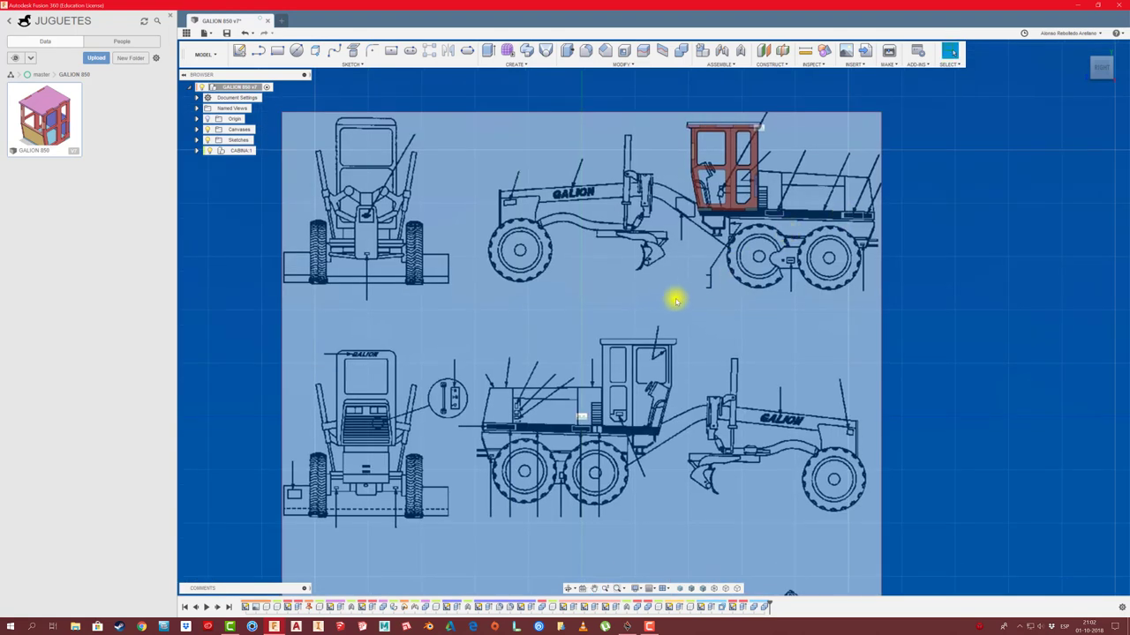
middle_drag(676, 301, 549, 330)
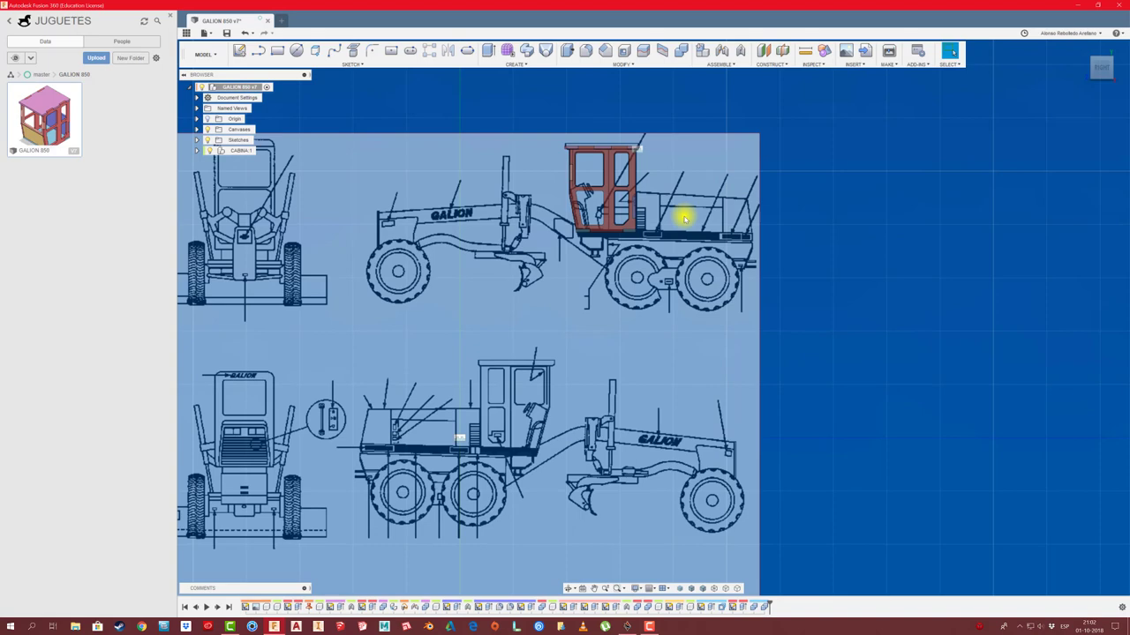
scroll(686, 216, up, 1)
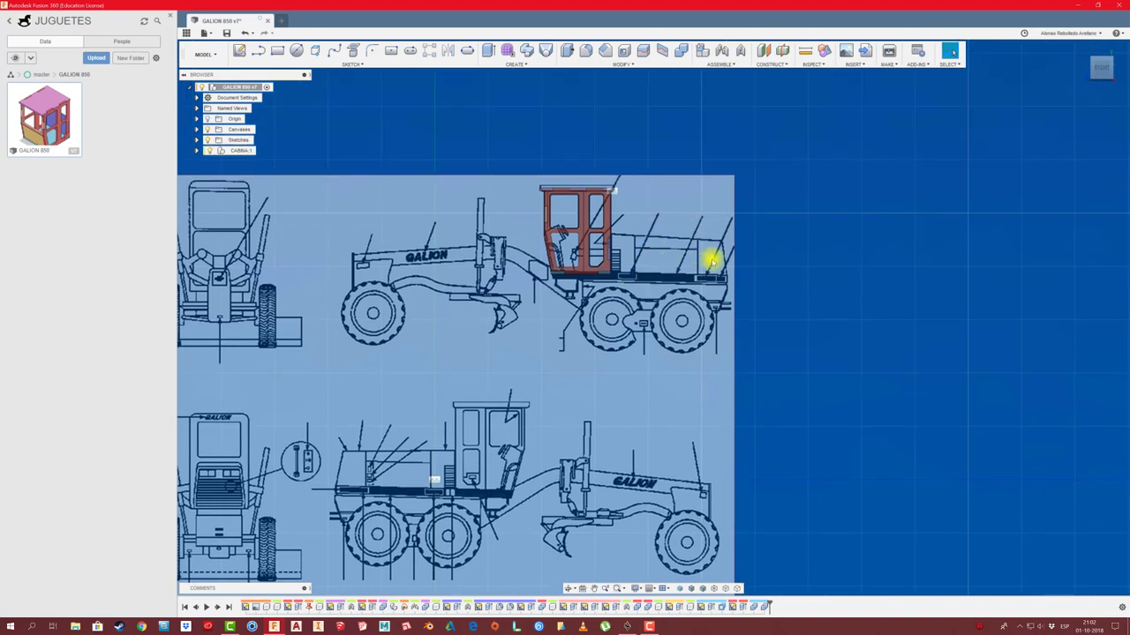
scroll(714, 255, up, 1)
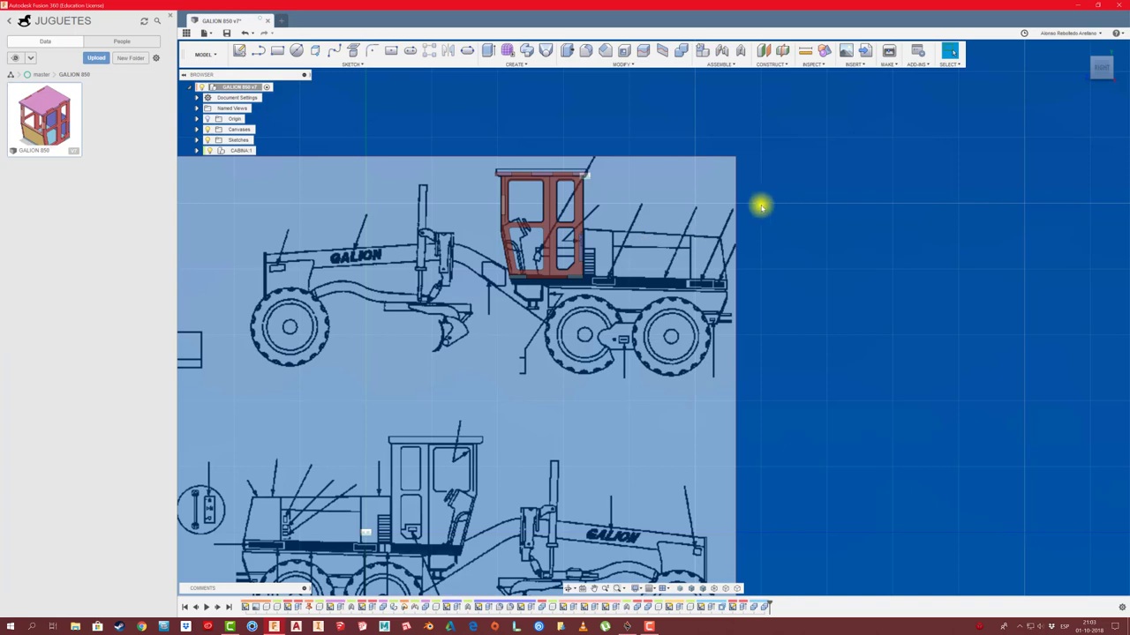
mouse_move(236, 150)
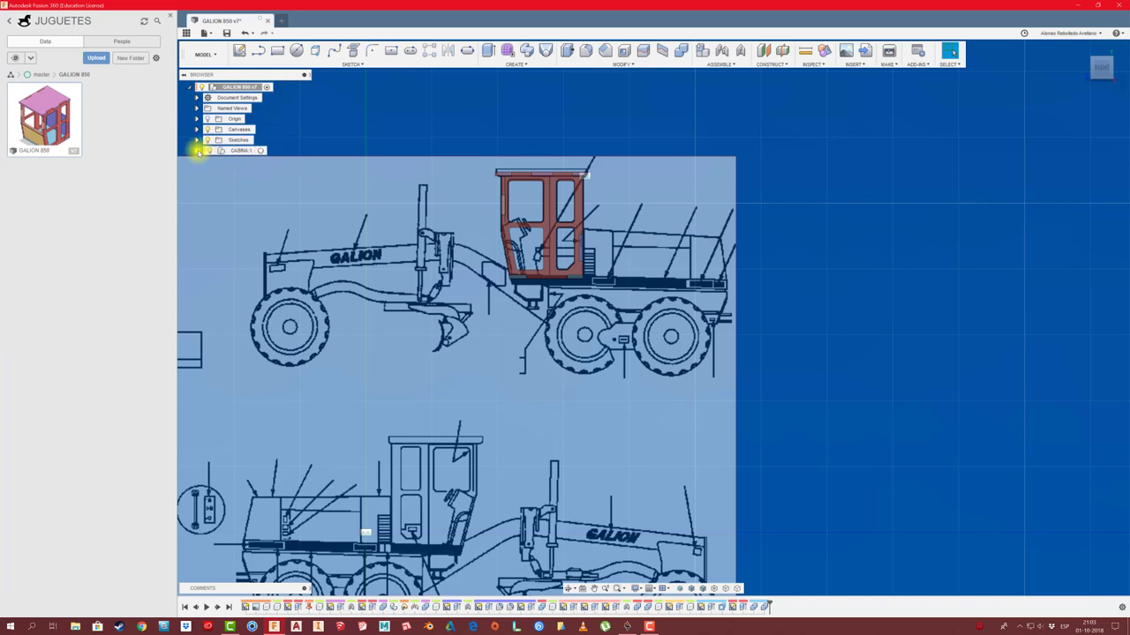
Step: Create a new component named MOTOR under the top-level design
click(198, 151)
click(198, 151)
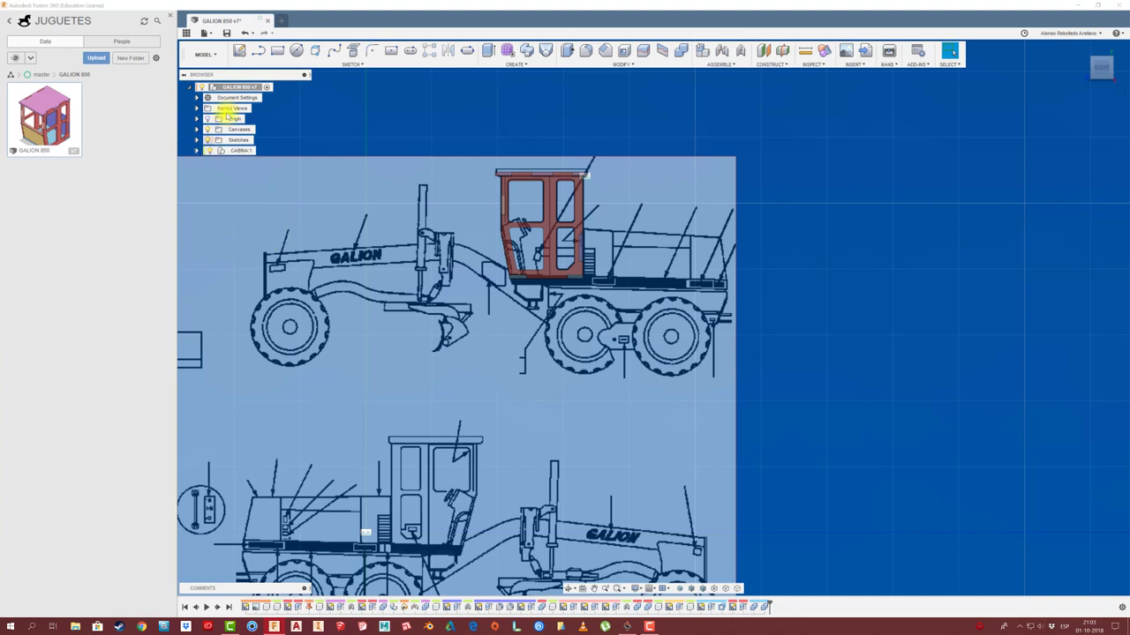
right_click(245, 88)
click(273, 95)
text(MOTOR)
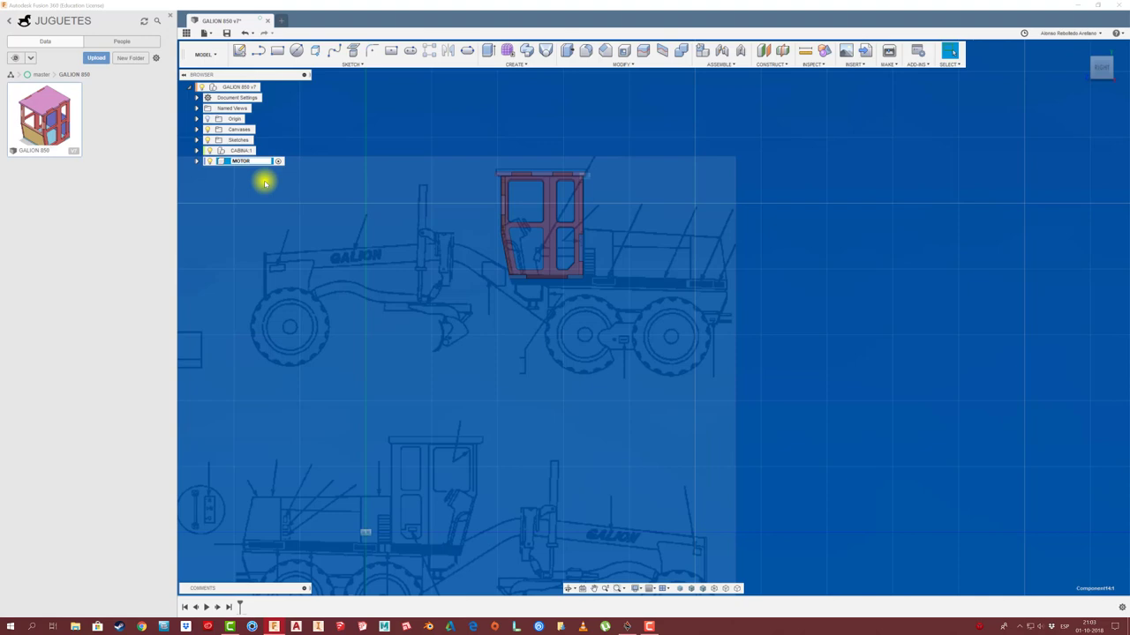
key(Return)
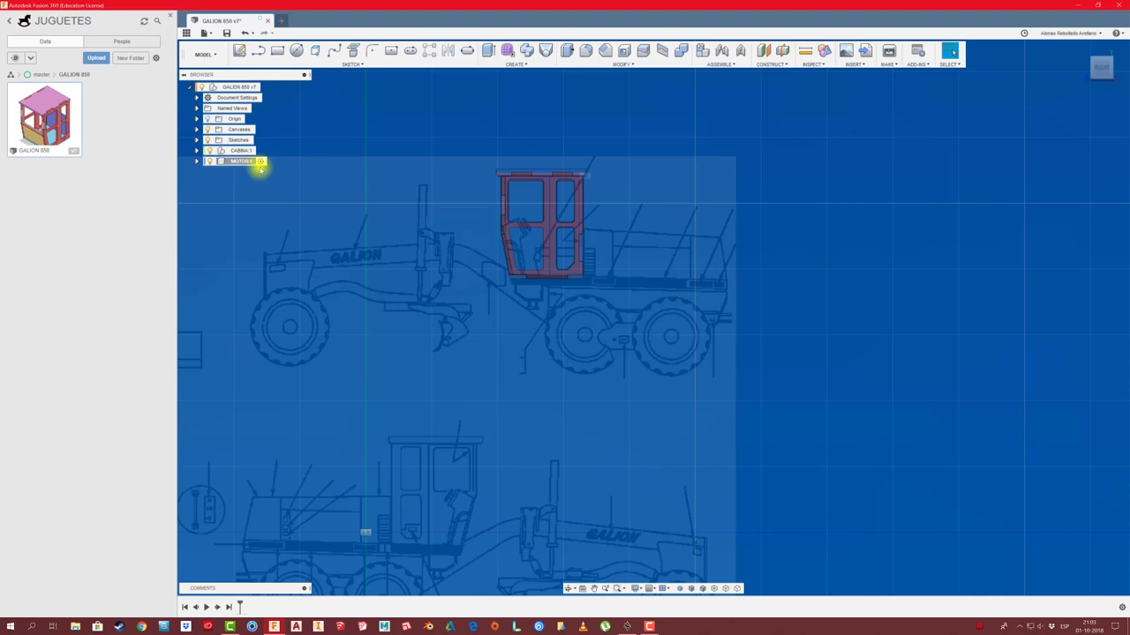
Step: Add a sub-component inside MOTOR and name it LATERAL
right_click(249, 162)
click(269, 188)
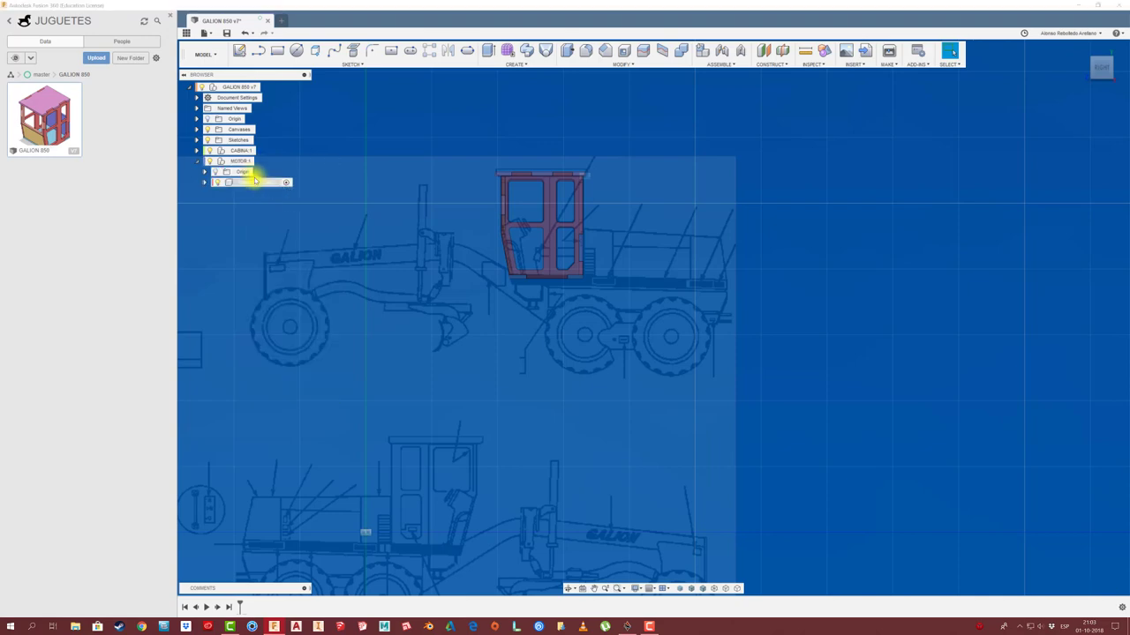
click(270, 184)
text(LATERAL)
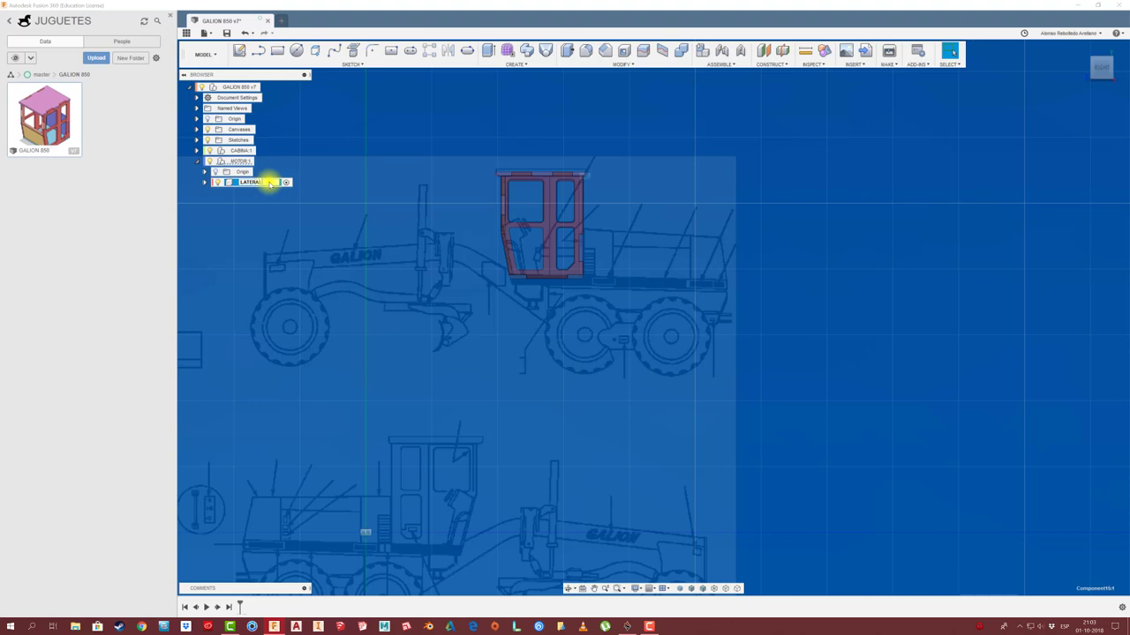
key(Return)
scroll(560, 244, up, 3)
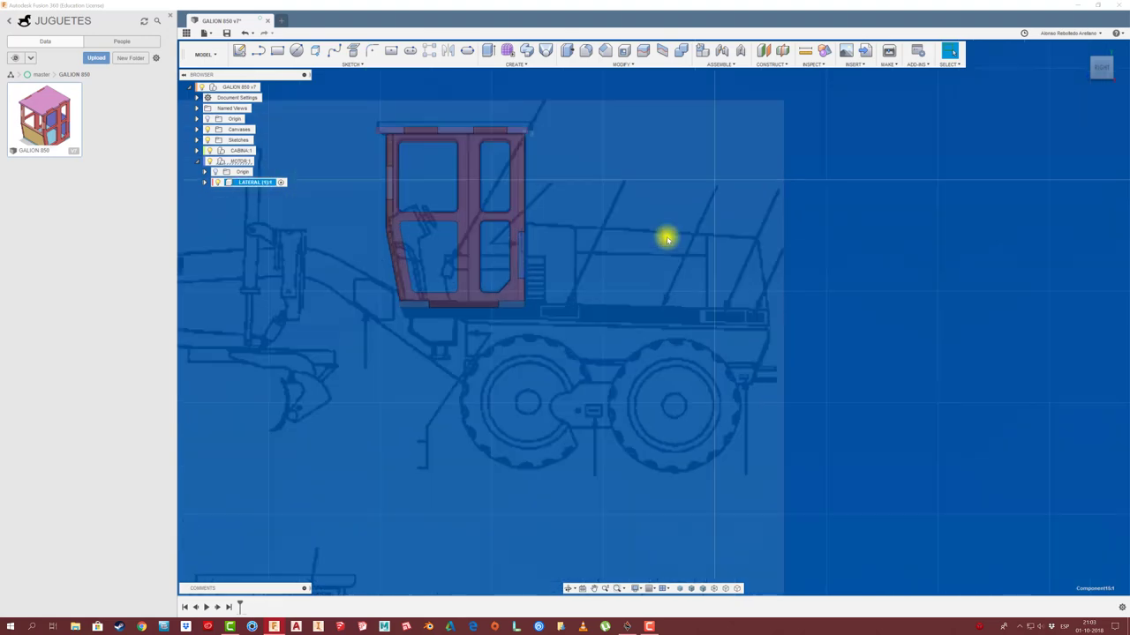
Step: Draw the hood's base line behind the cab over the blueprint
click(258, 51)
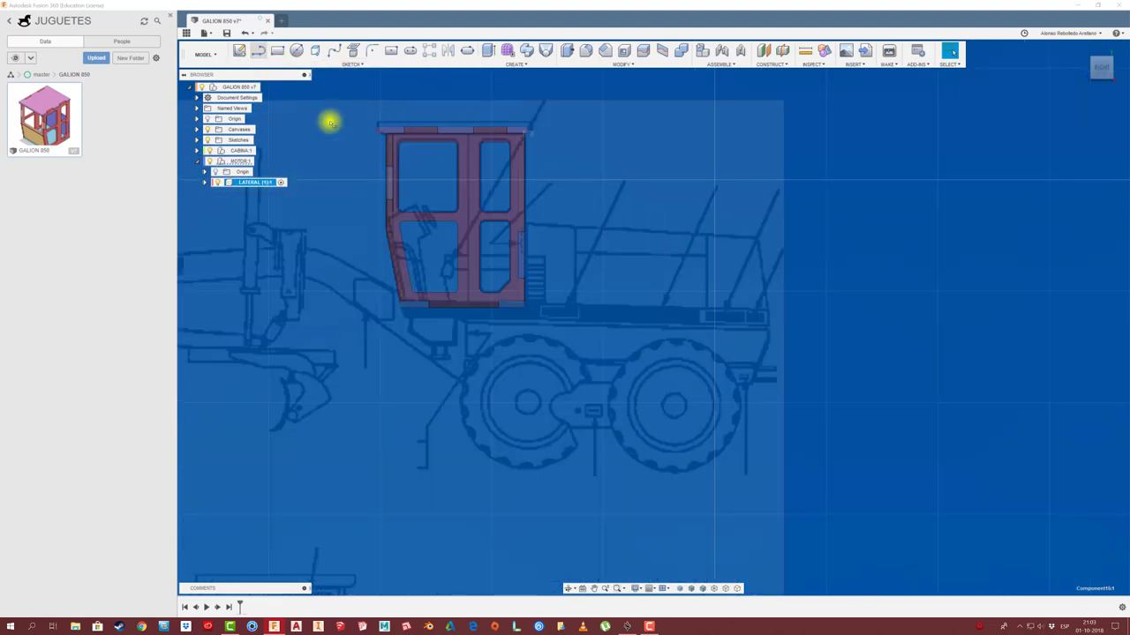
scroll(544, 322, down, 3)
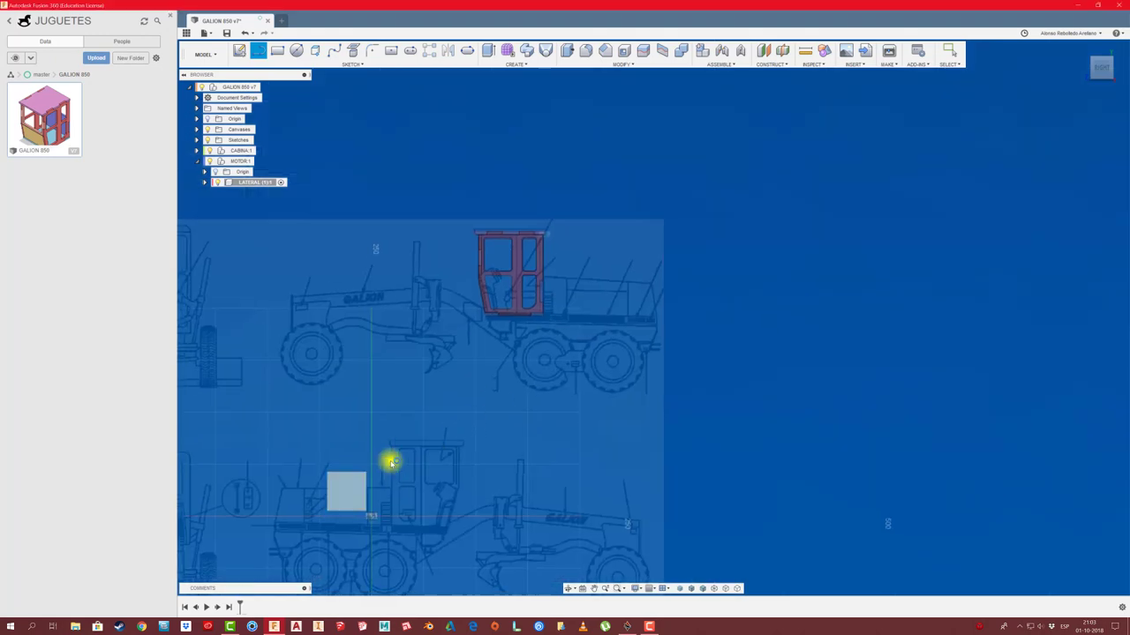
scroll(391, 462, up, 3)
scroll(479, 346, down, 2)
scroll(526, 317, up, 2)
scroll(618, 265, up, 2)
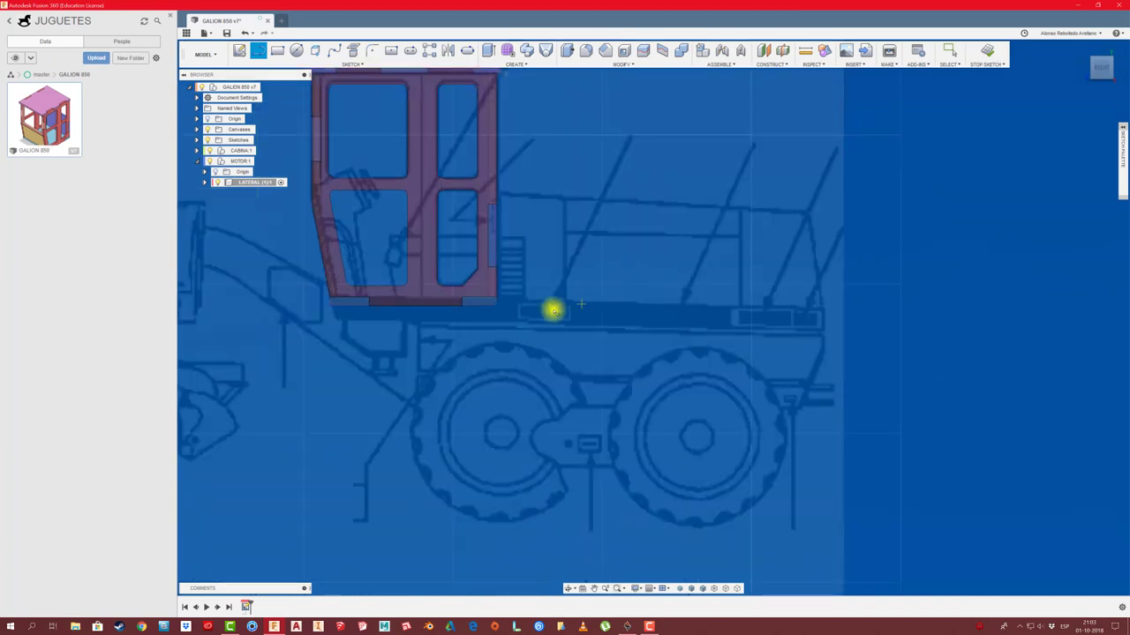
click(855, 306)
key(Escape)
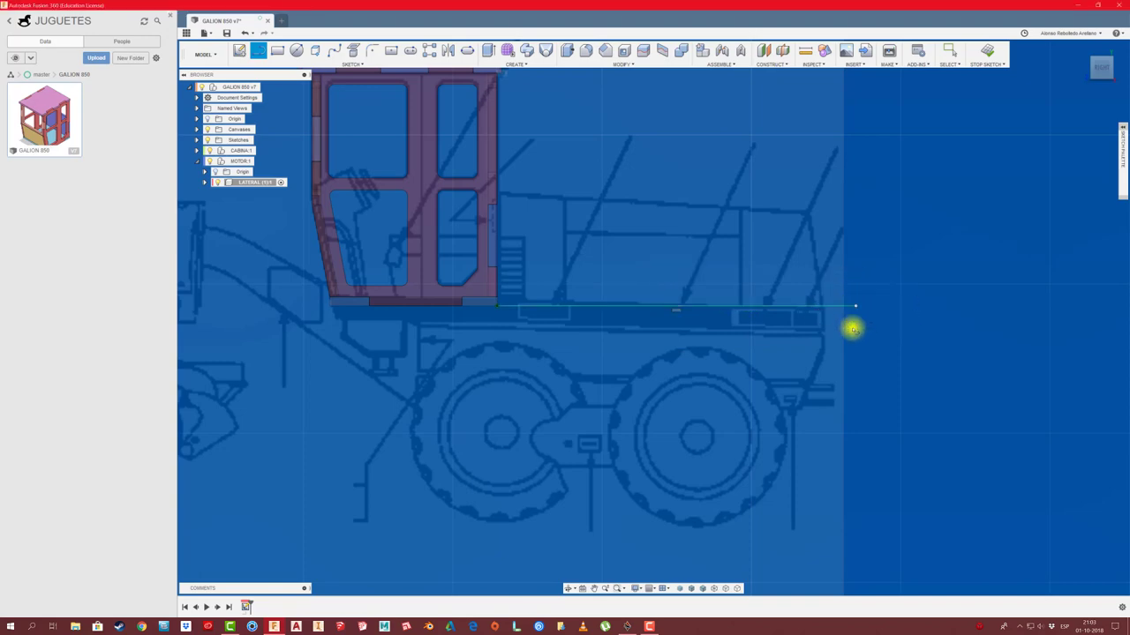
Step: Add the horizontal top line from the cab's right edge and the slanted rear edge
scroll(597, 198, down, 3)
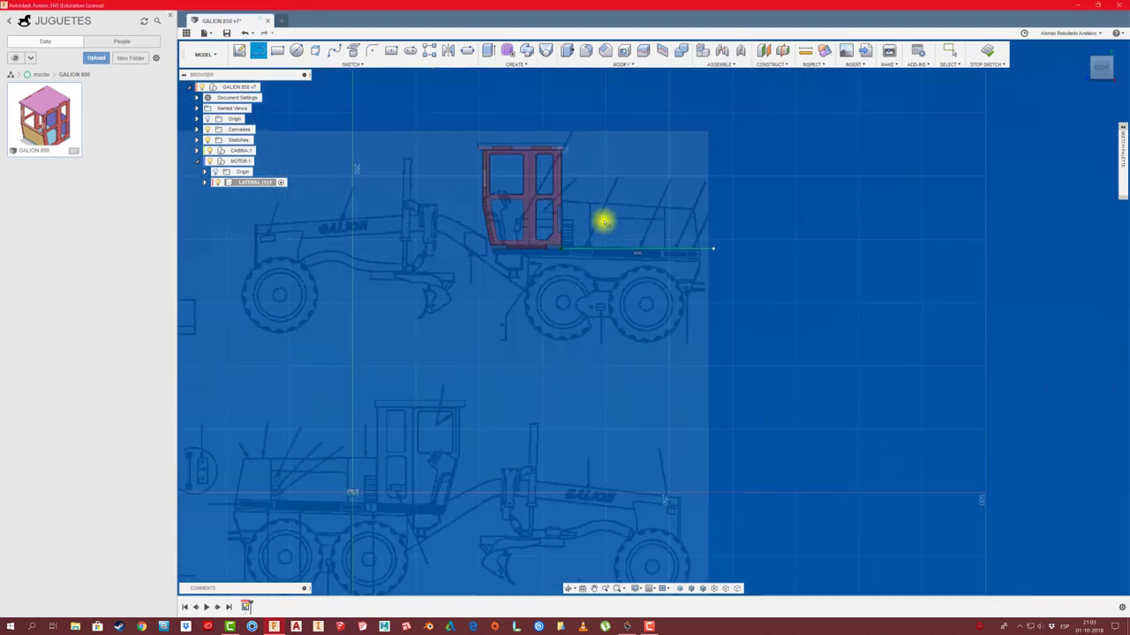
scroll(599, 173, up, 1)
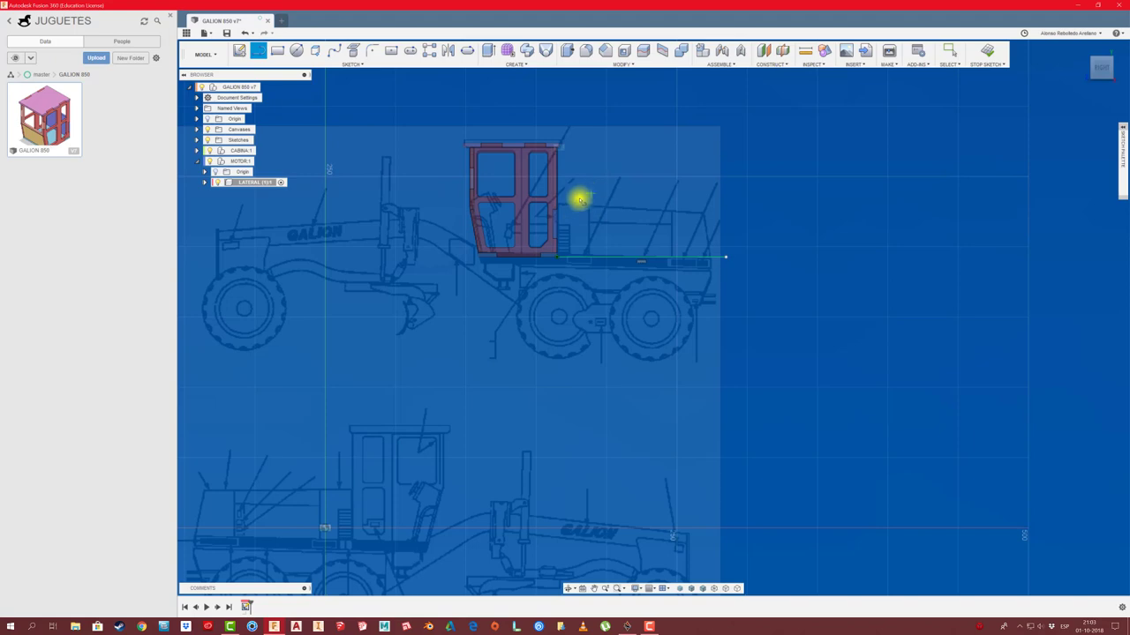
scroll(578, 195, up, 2)
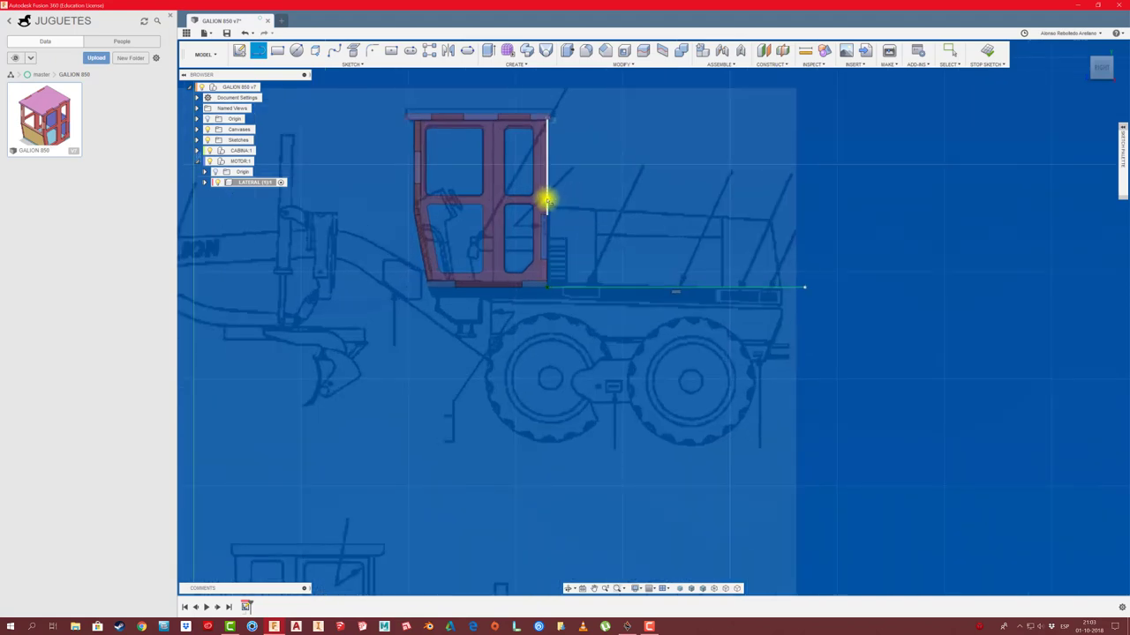
click(547, 200)
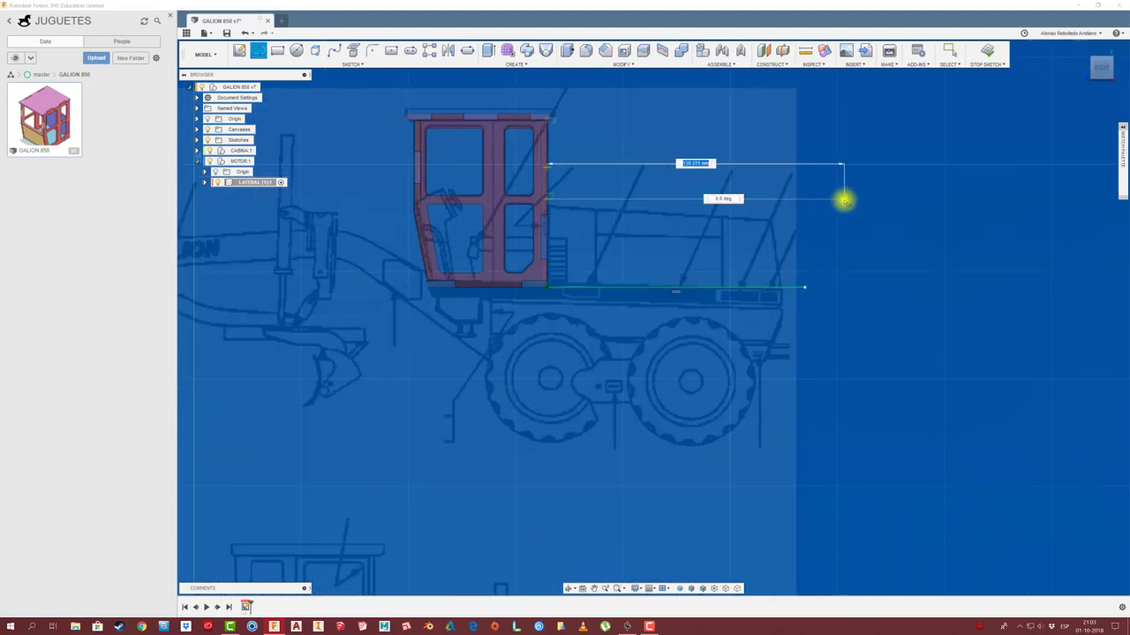
click(840, 200)
scroll(750, 244, down, 1)
scroll(750, 244, down, 1)
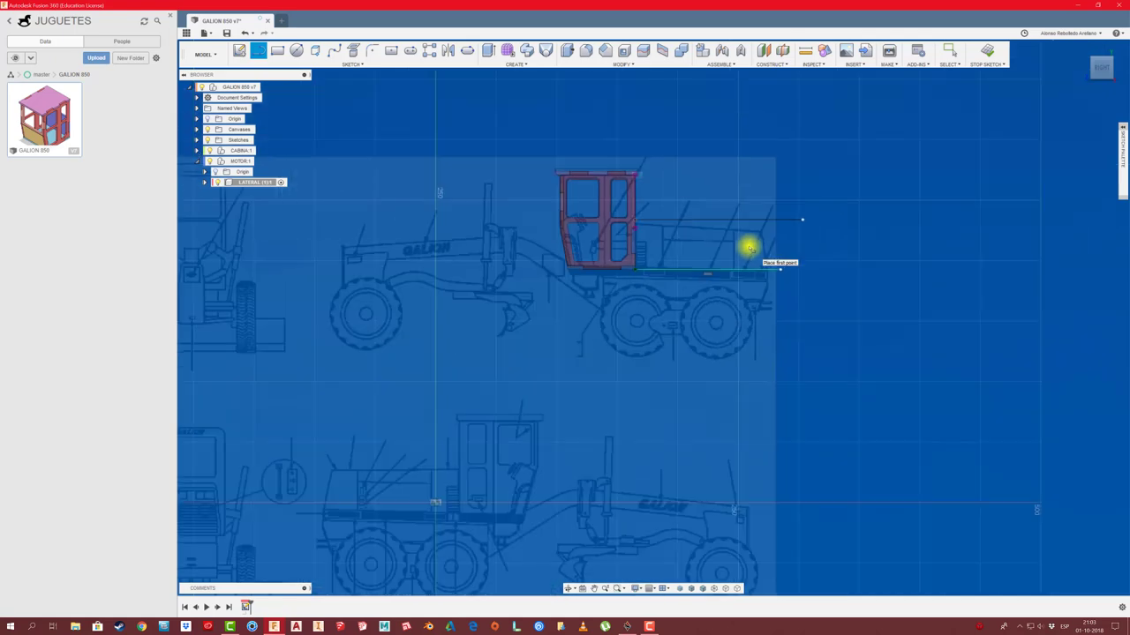
scroll(794, 240, down, 1)
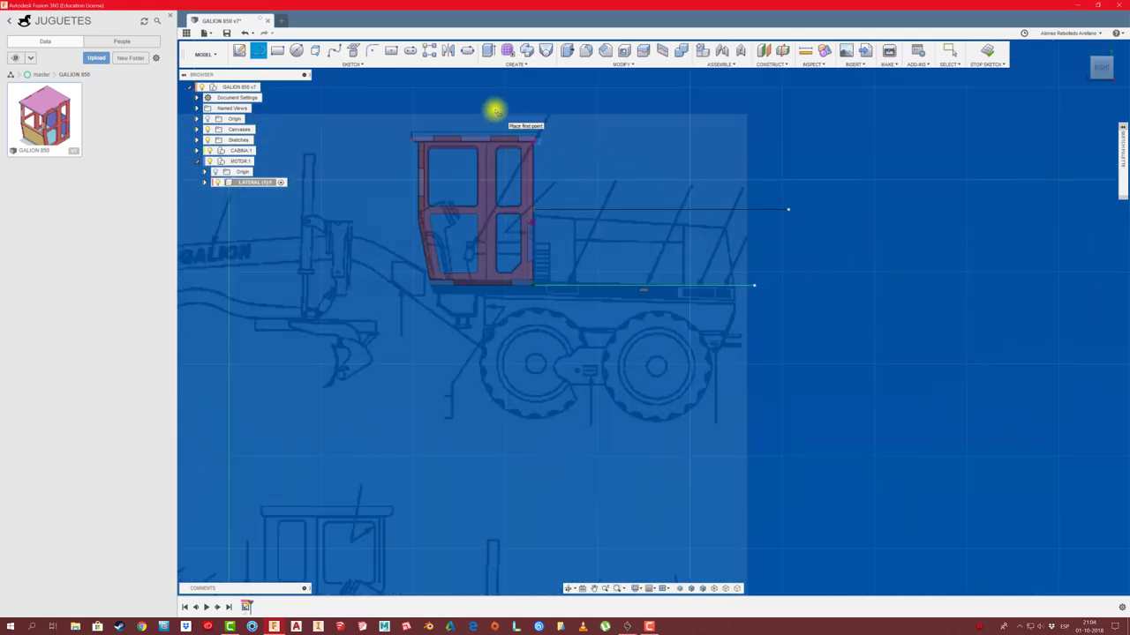
click(738, 293)
click(718, 188)
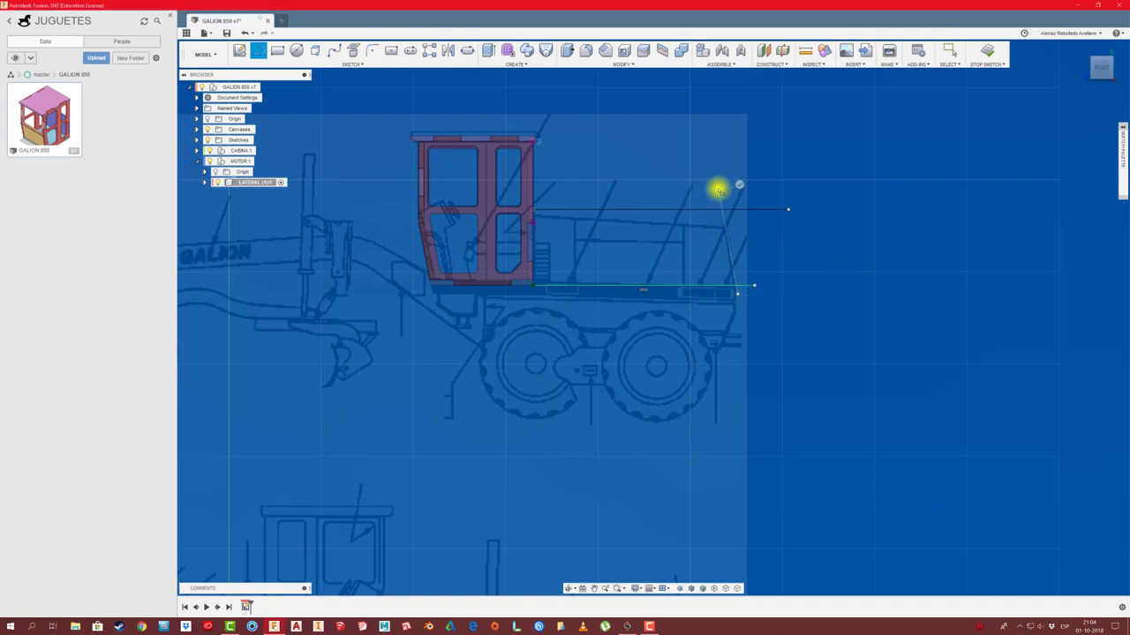
Step: Trim the leftover line stubs at the slanted rear corner and base line
key(t)
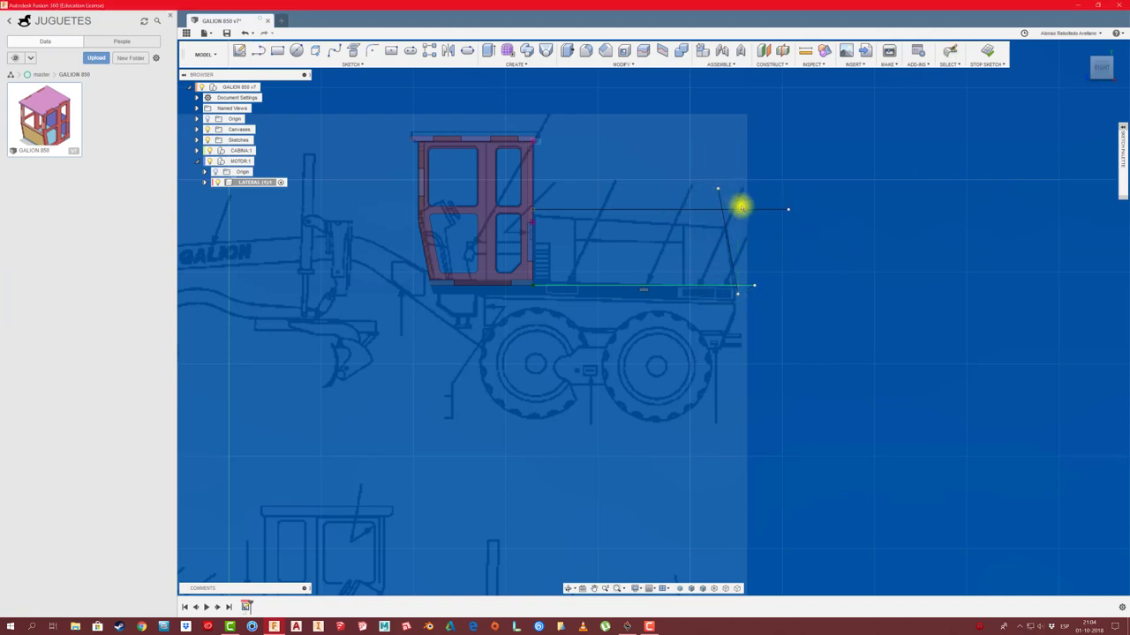
click(747, 209)
click(719, 197)
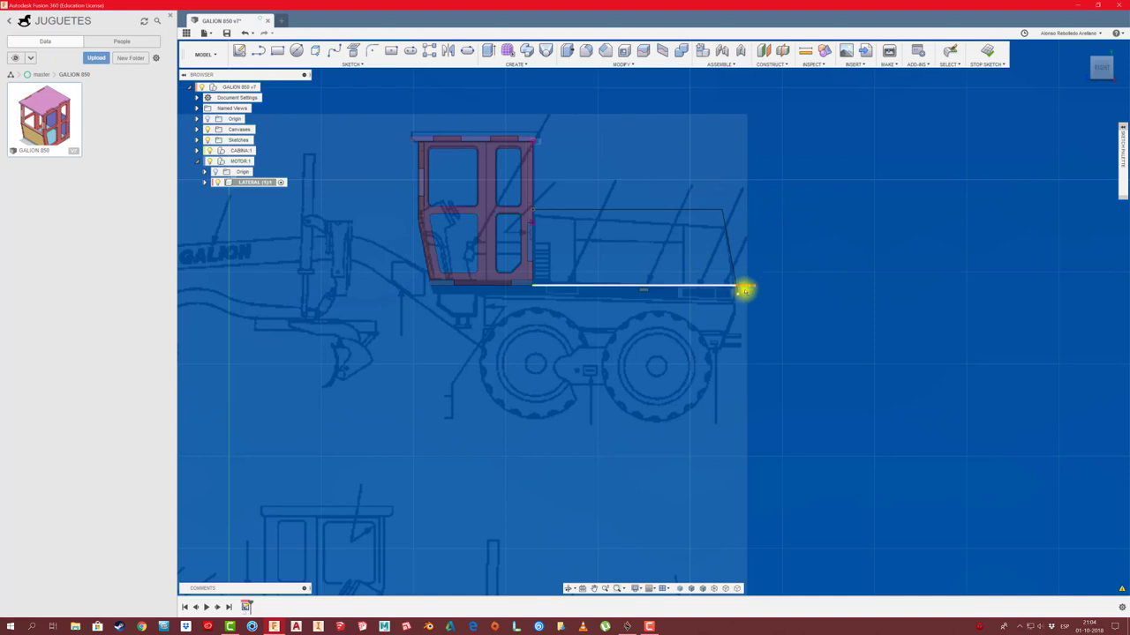
click(744, 288)
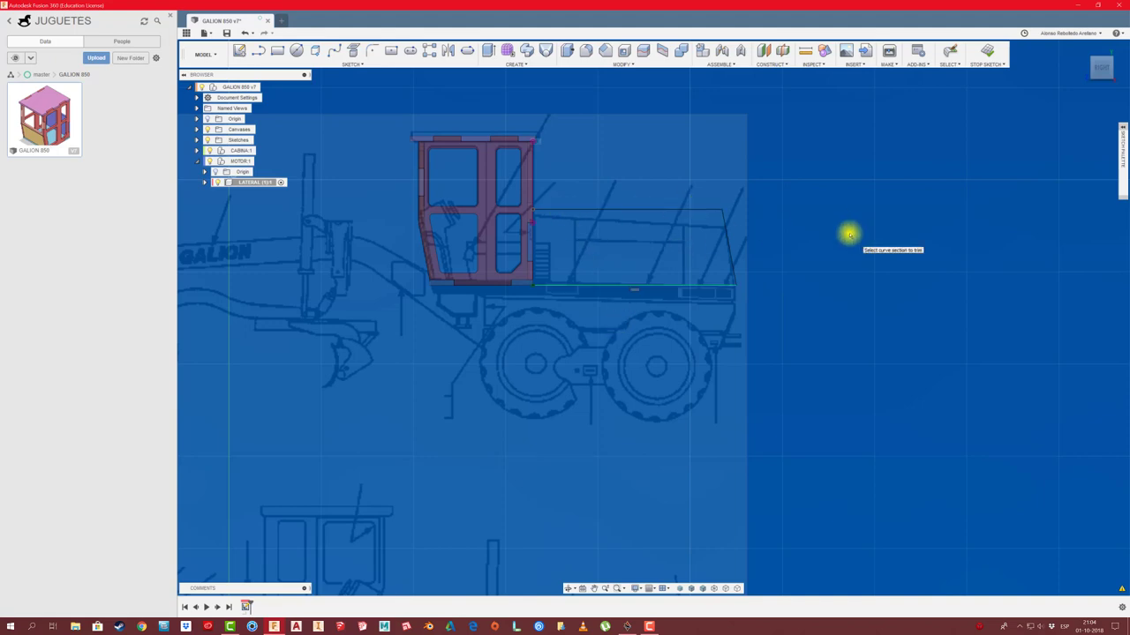
Step: Close the hood profile with a vertical line at the cab corner
shift+middle_drag(849, 234, 849, 234)
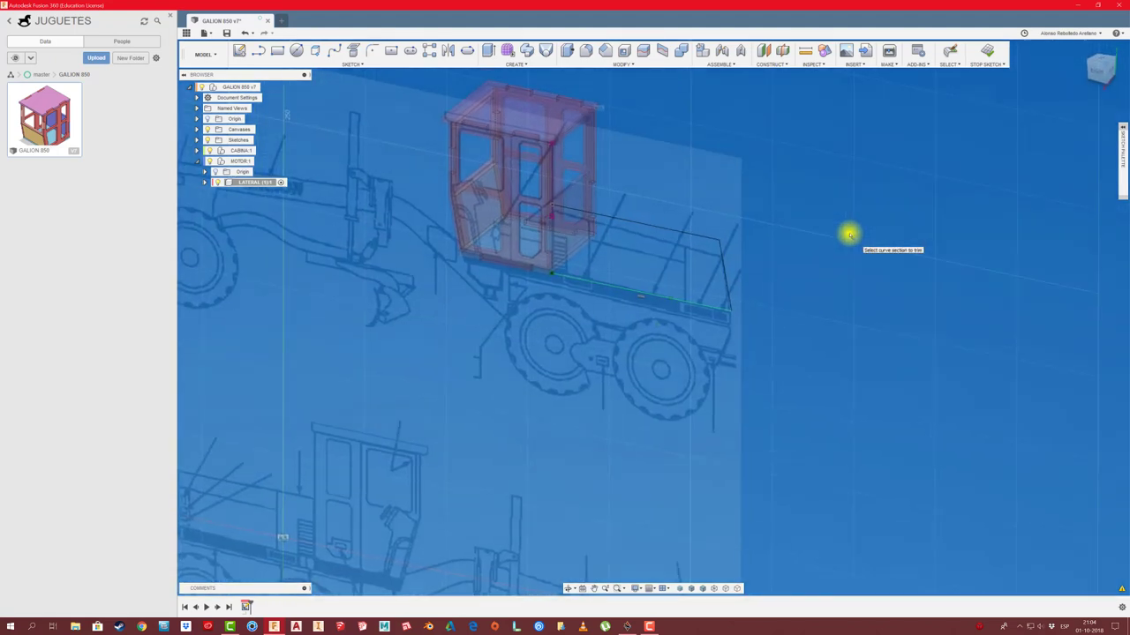
key(e)
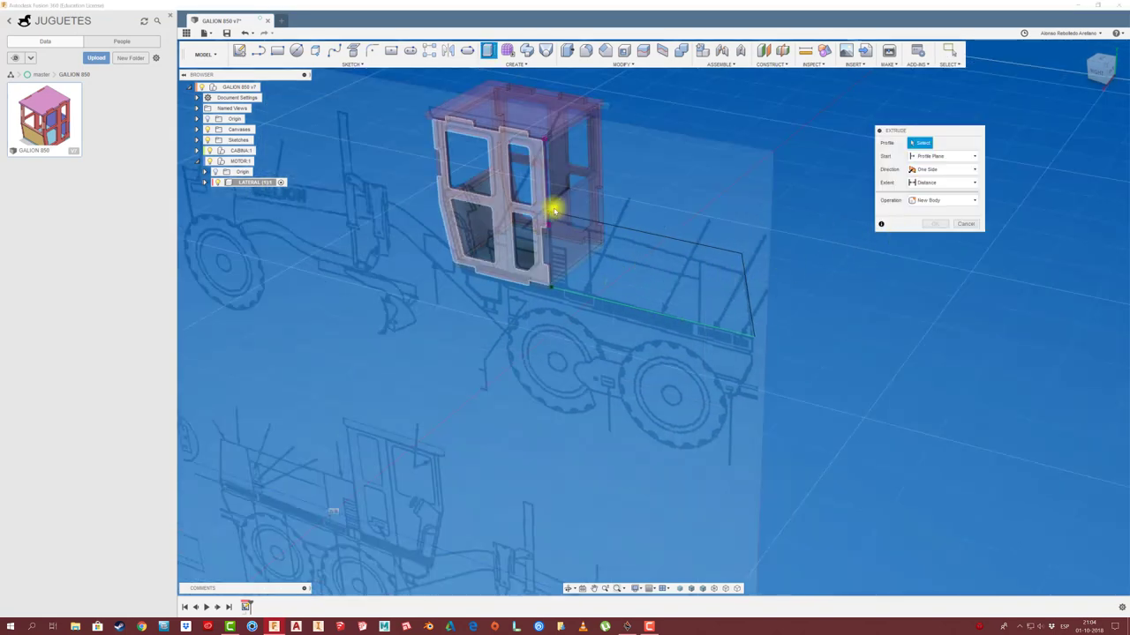
click(969, 223)
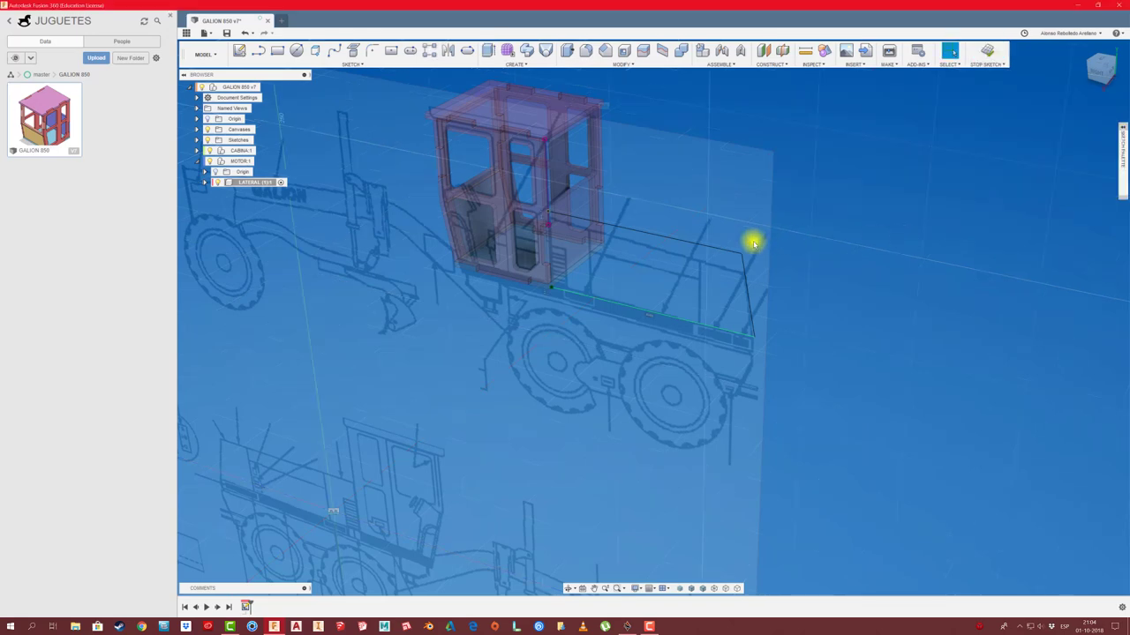
scroll(585, 197, up, 3)
key(l)
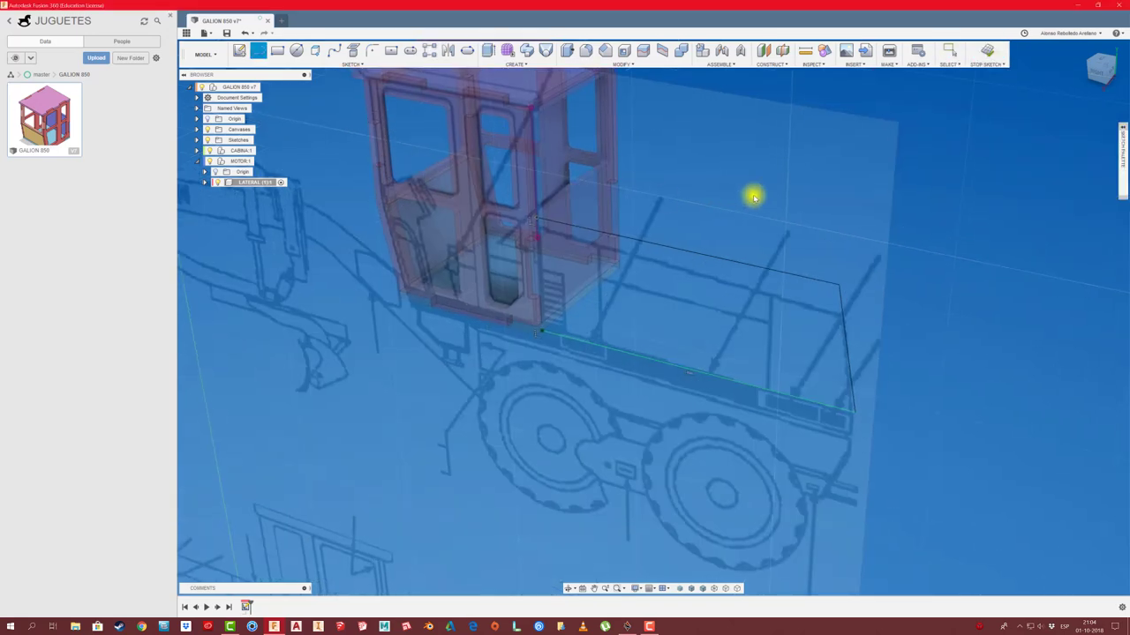
click(536, 219)
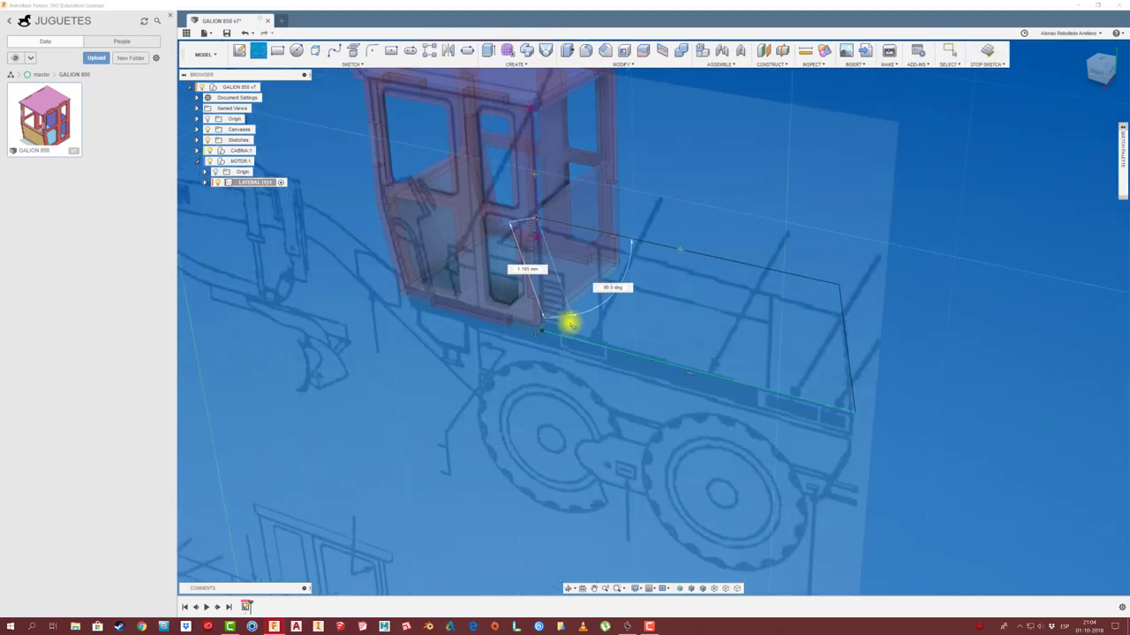
click(540, 331)
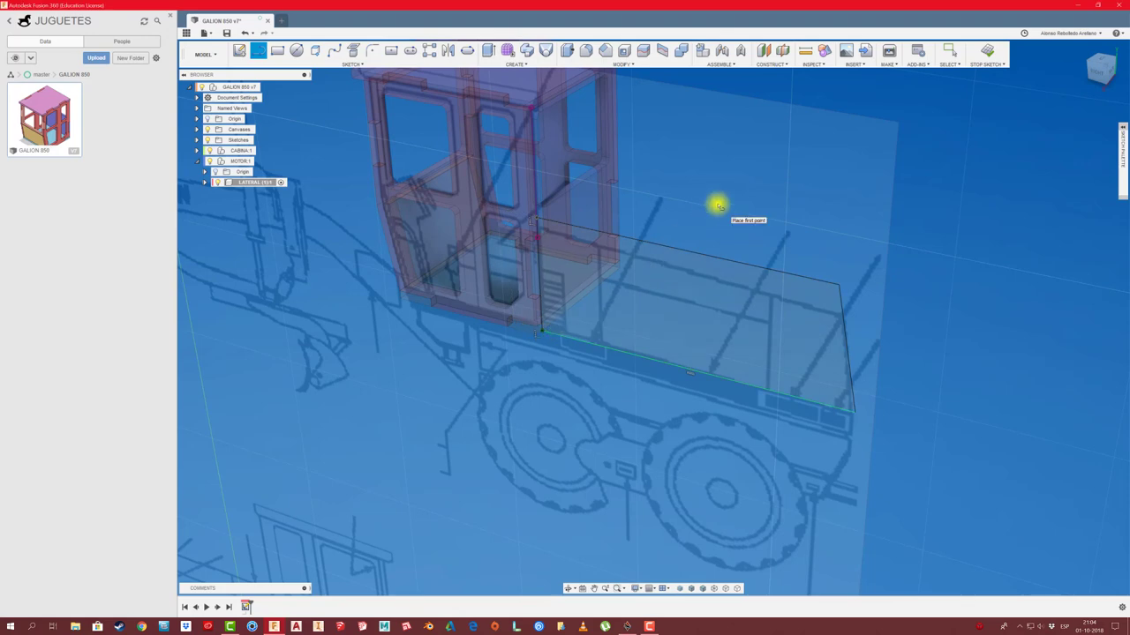
Step: Extrude the closed hood profile into a 3 mm-thick side panel body
key(e)
click(688, 271)
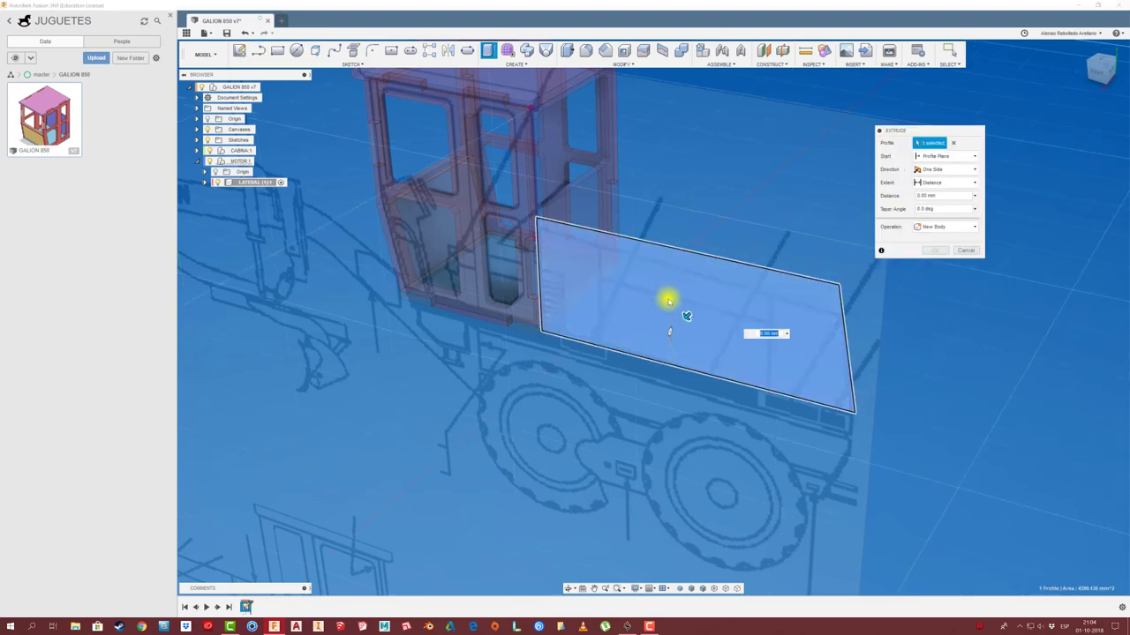
drag(685, 317, 680, 297)
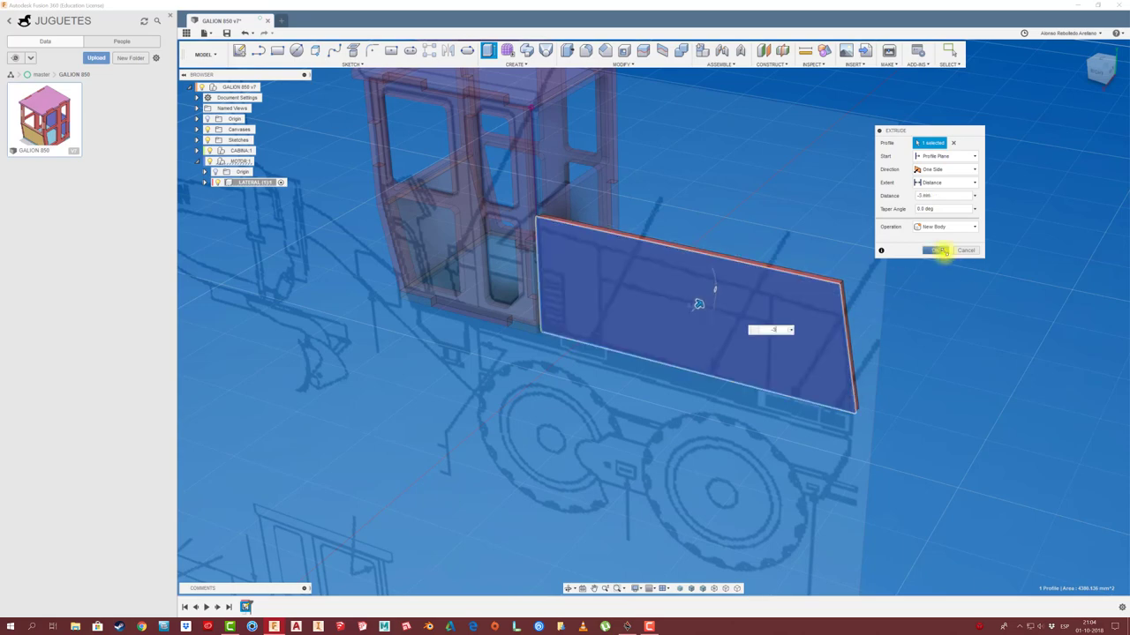
click(935, 250)
mouse_move(895, 252)
shift+middle_down()
mouse_move(635, 256)
mouse_move(467, 245)
shift+middle_up()
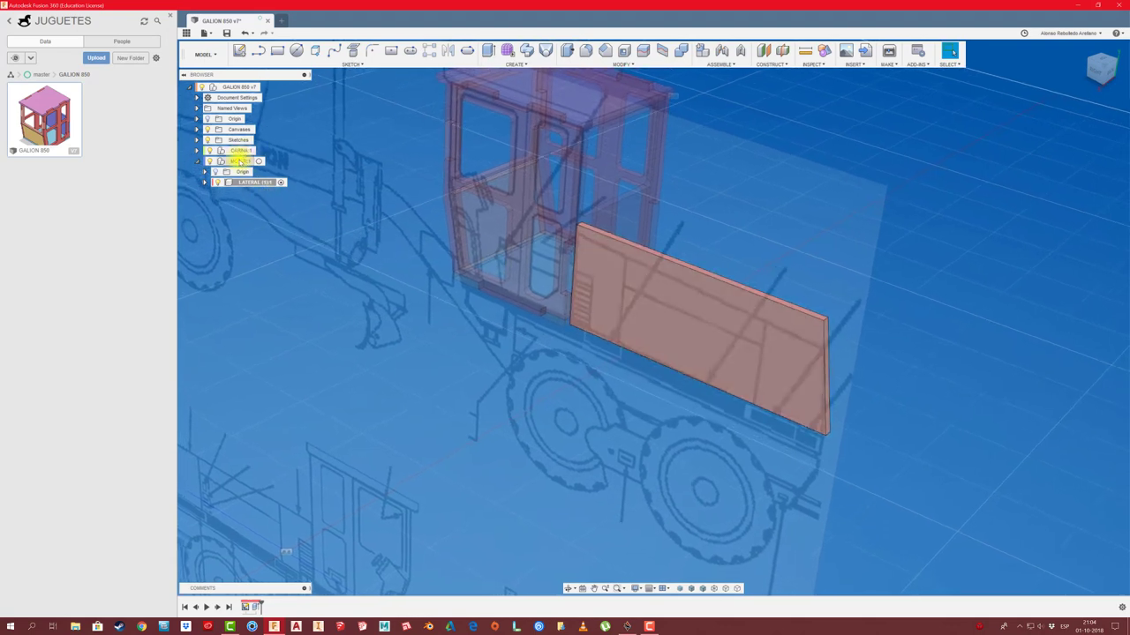
Step: Create a new component named SUPERIOR inside MOTOR
click(241, 160)
right_click(241, 160)
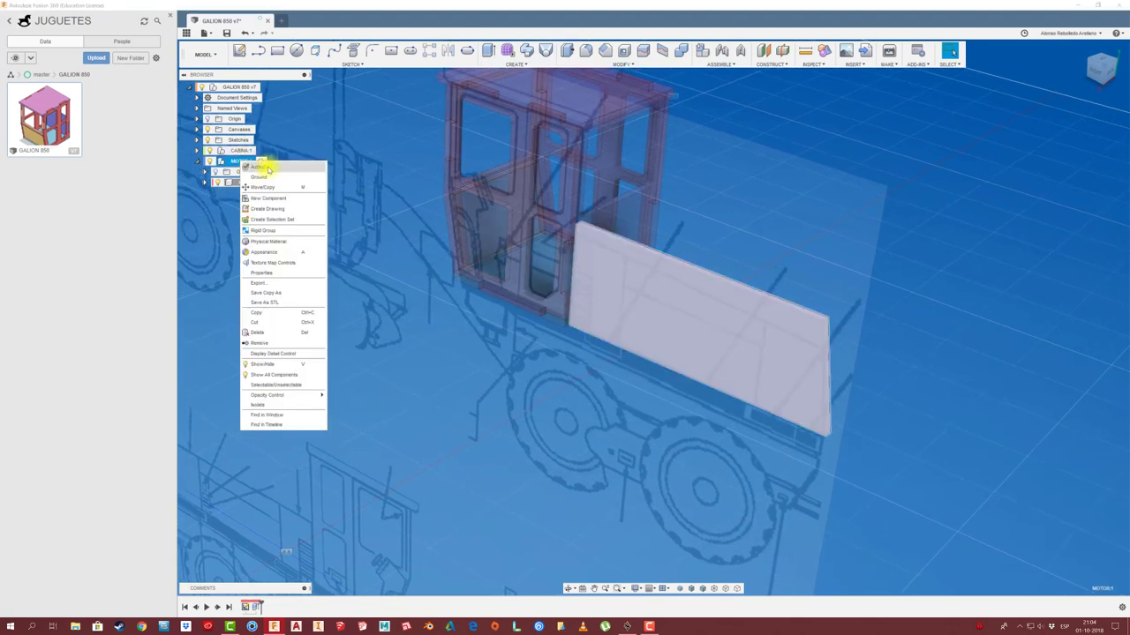
click(268, 198)
text(SUPERIOR)
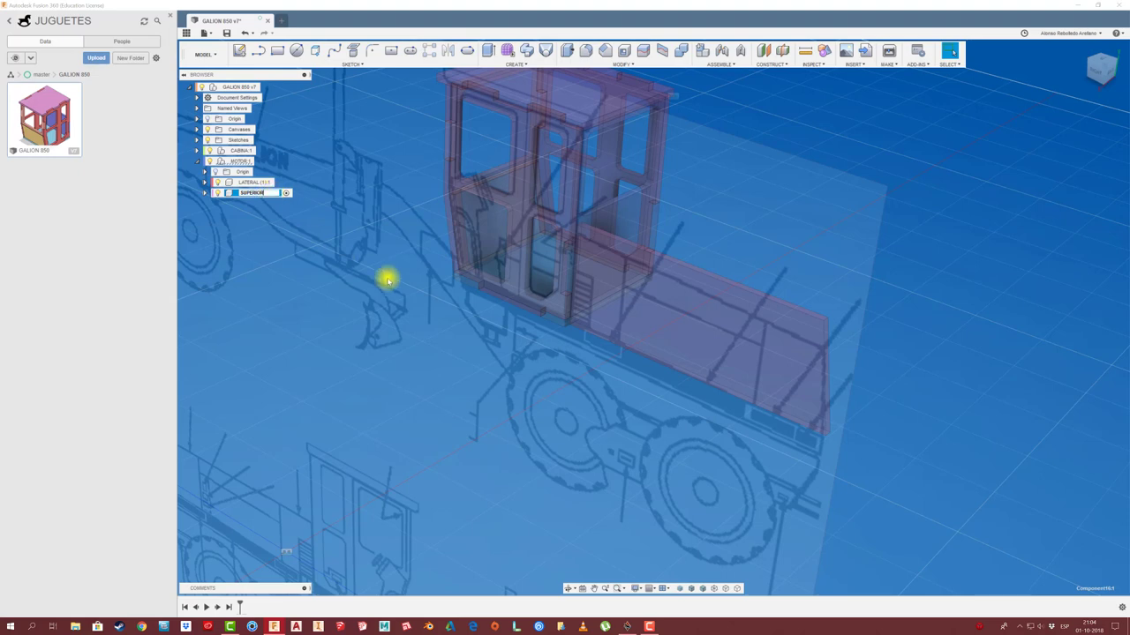
key(Return)
scroll(839, 245, up, 3)
scroll(849, 245, down, 2)
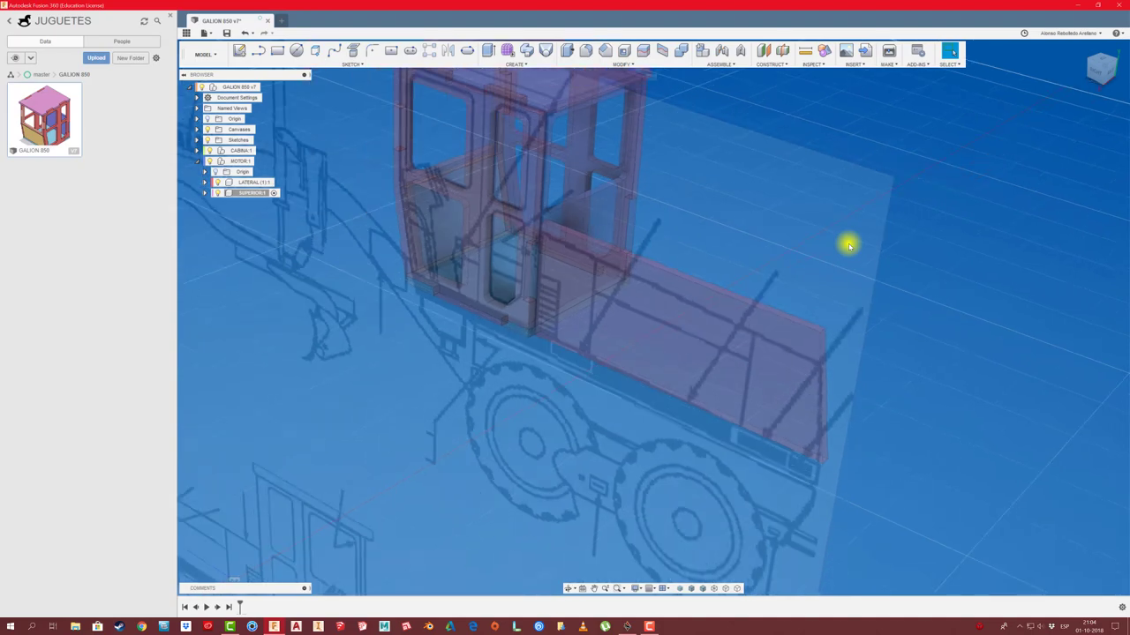
Step: Measure a side panel edge, which reads 56.00 mm
shift+middle_drag(849, 245, 641, 262)
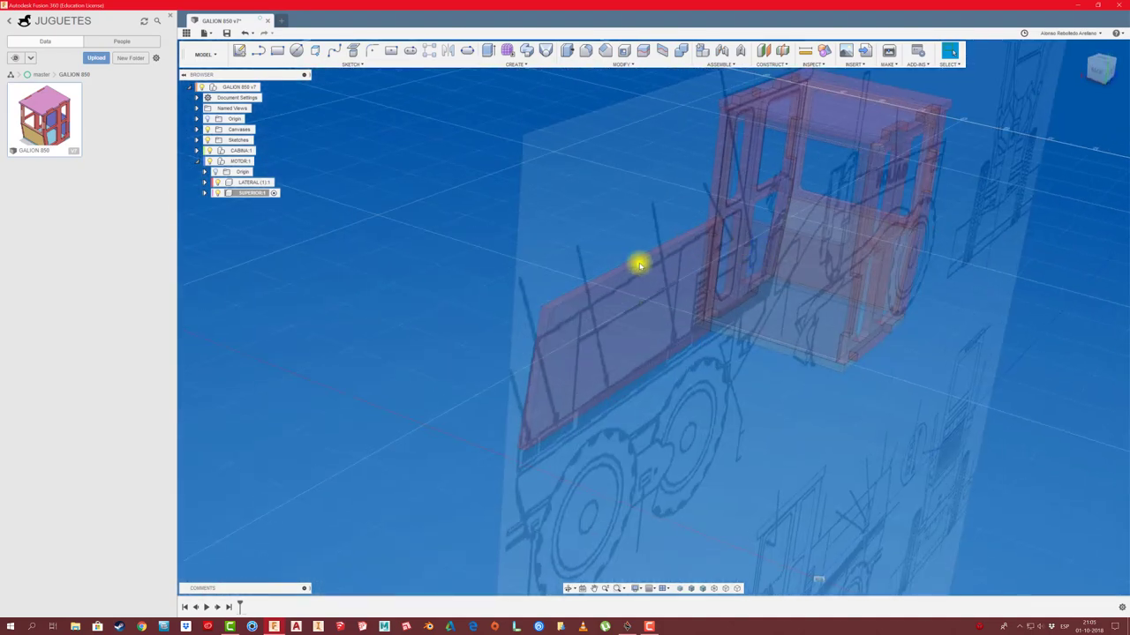
mouse_move(577, 308)
shift+middle_down()
mouse_move(683, 255)
mouse_move(742, 109)
mouse_move(806, 51)
shift+middle_up()
mouse_move(787, 121)
shift+middle_down()
mouse_move(758, 141)
mouse_move(809, 246)
shift+middle_up()
click(758, 138)
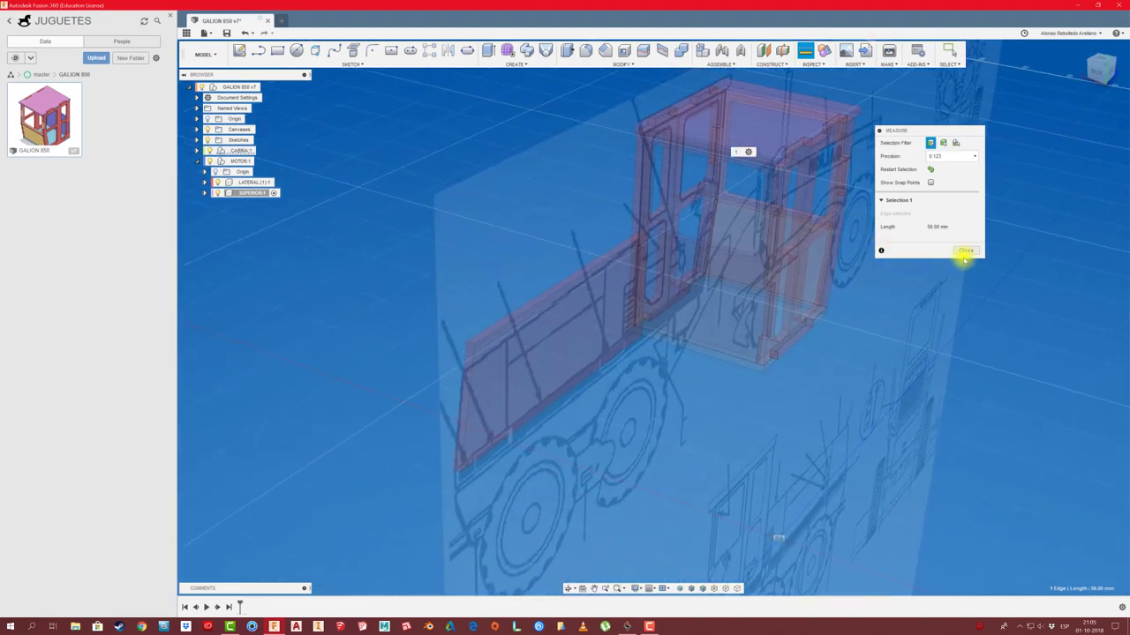
click(966, 251)
Step: Sketch a thin rectangle on the side panel face along the hood's top edge
click(240, 51)
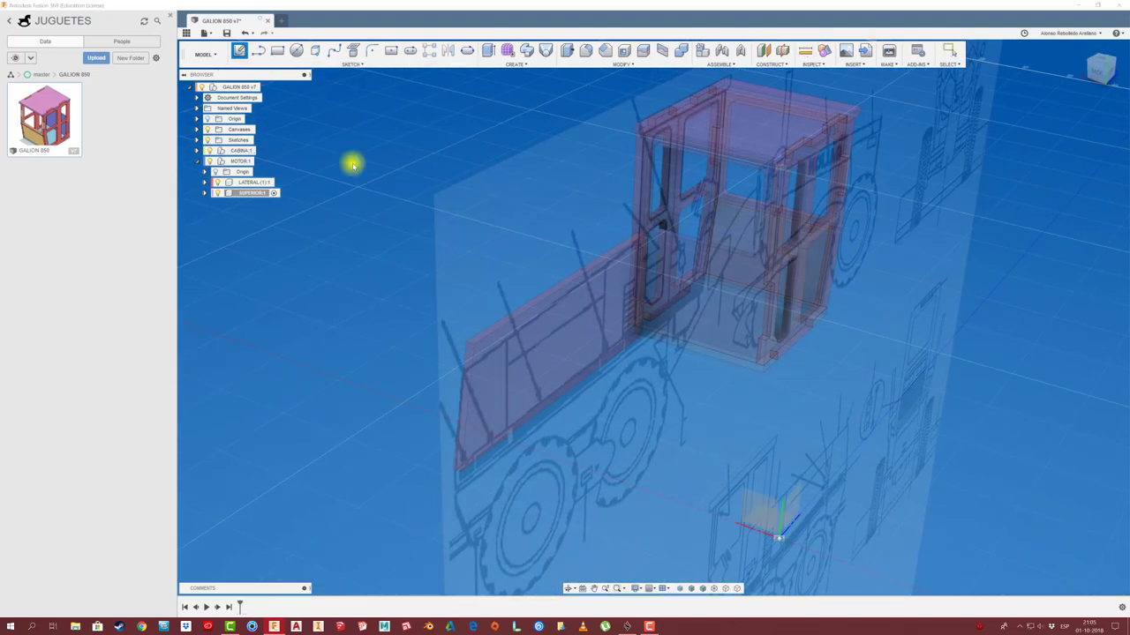
click(585, 288)
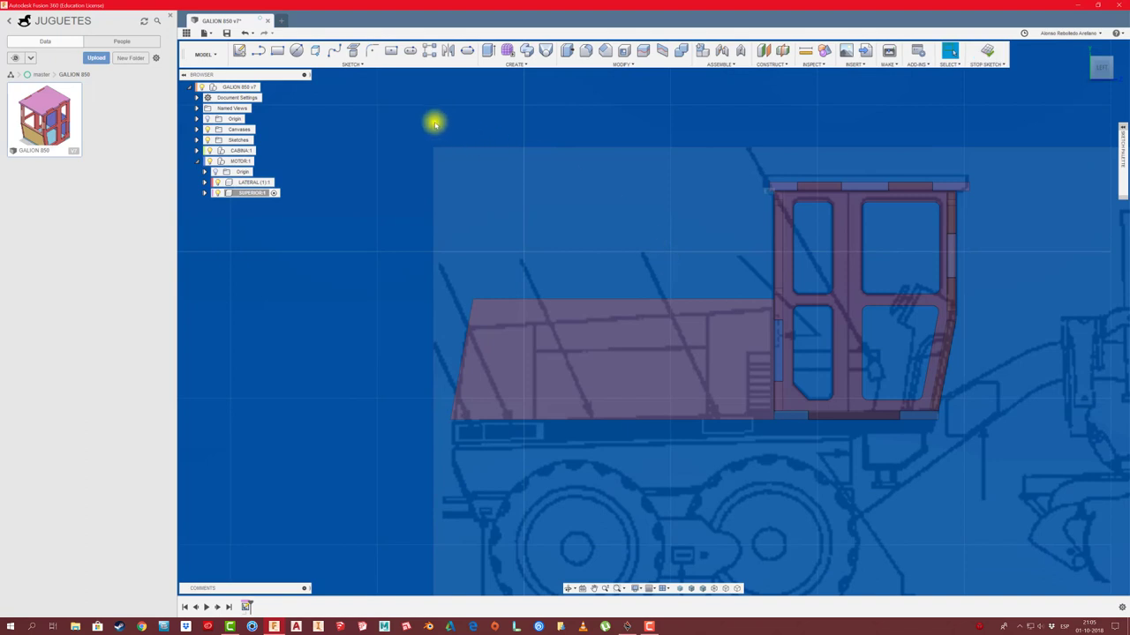
click(278, 53)
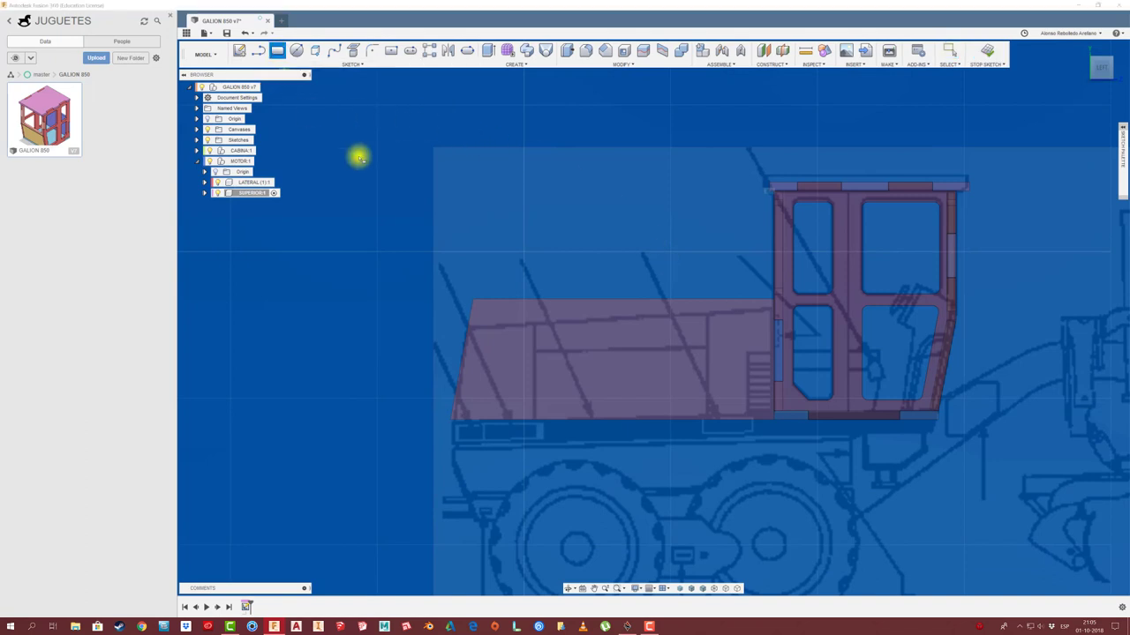
click(771, 303)
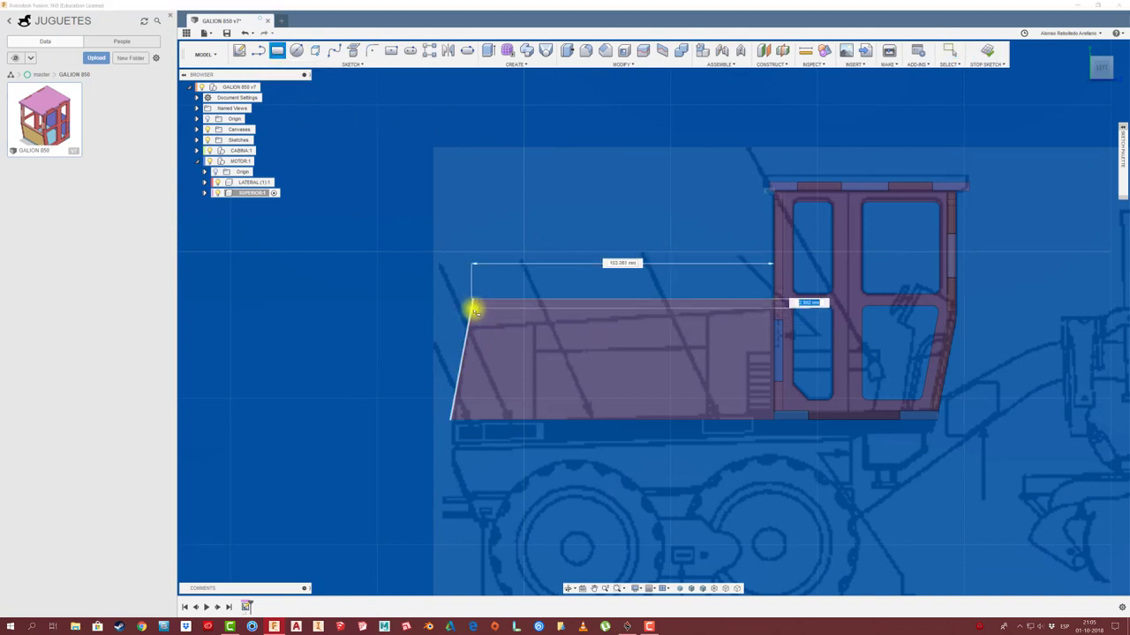
scroll(474, 312, up, 1)
scroll(472, 300, up, 3)
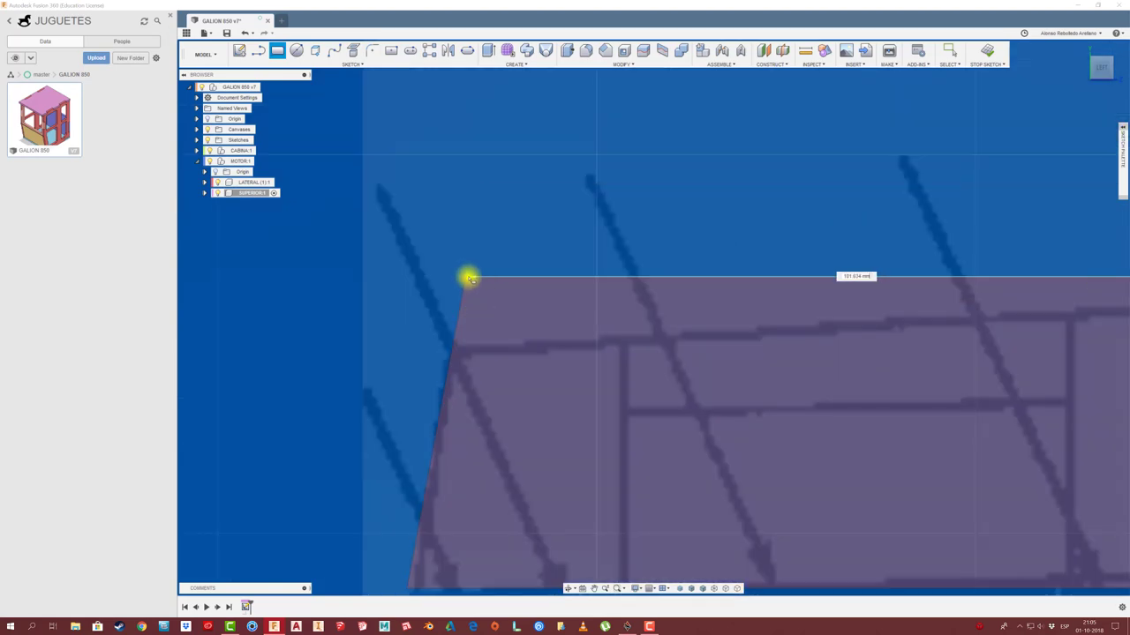
click(465, 309)
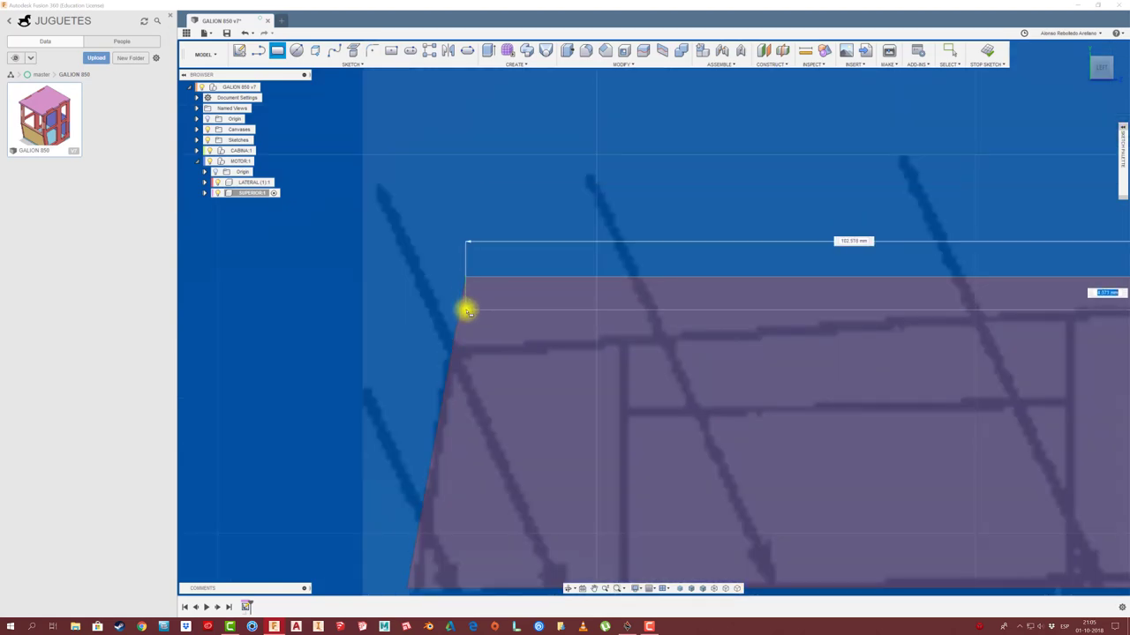
key(Escape)
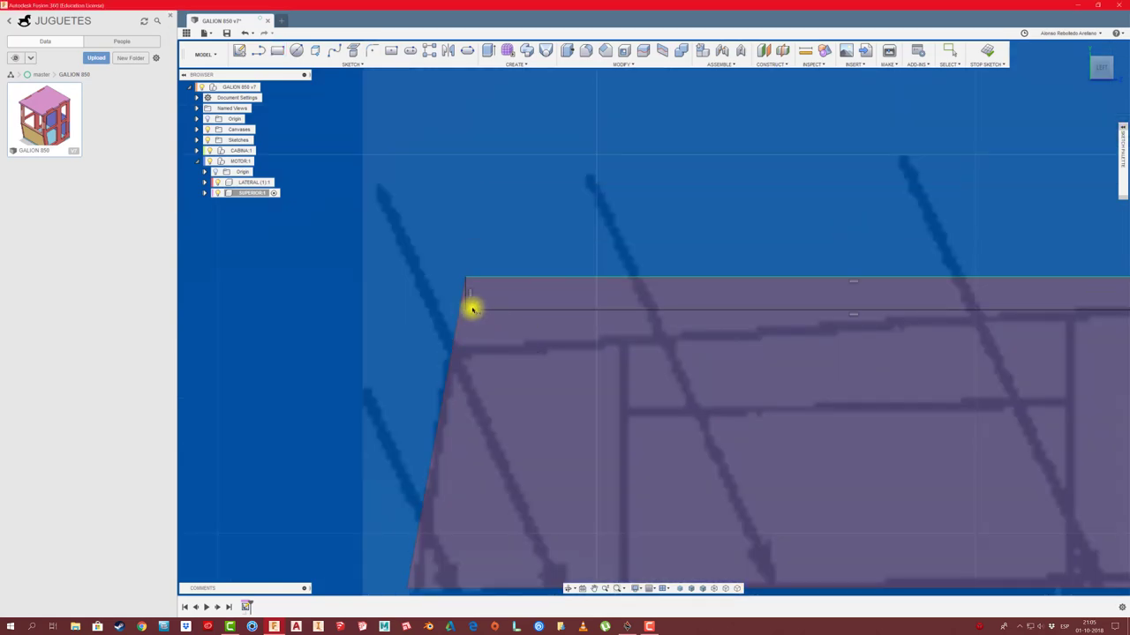
drag(467, 301, 419, 297)
scroll(418, 293, down, 3)
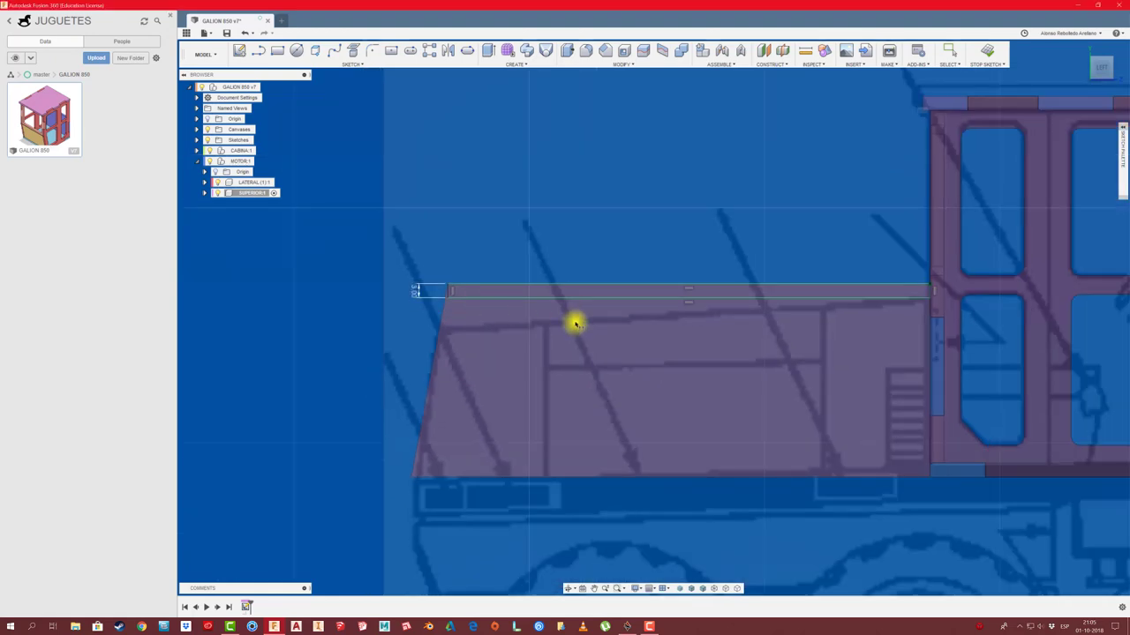
shift+middle_drag(583, 328, 513, 294)
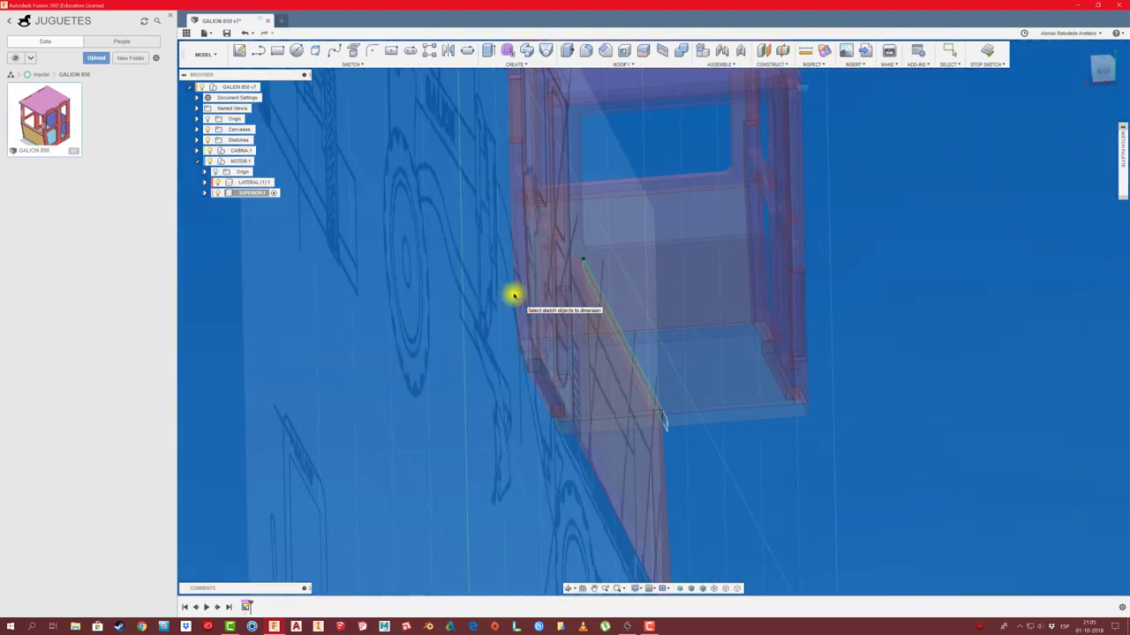
Step: Extrude the thin strip sideways into the hood's flat top plate
key(e)
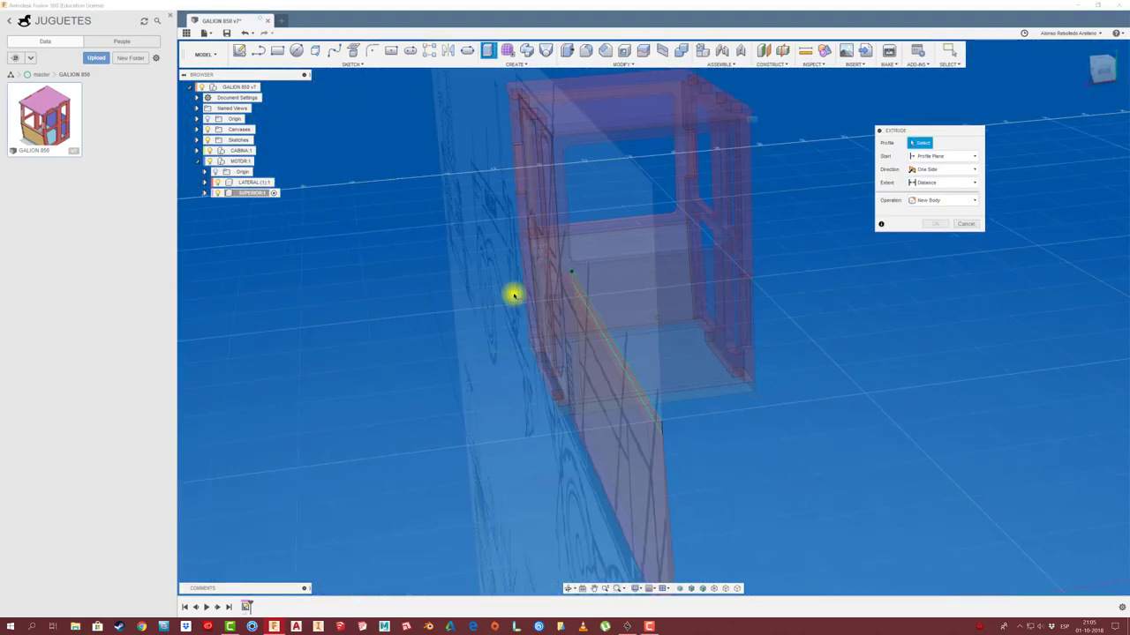
shift+middle_drag(513, 295, 515, 295)
click(733, 408)
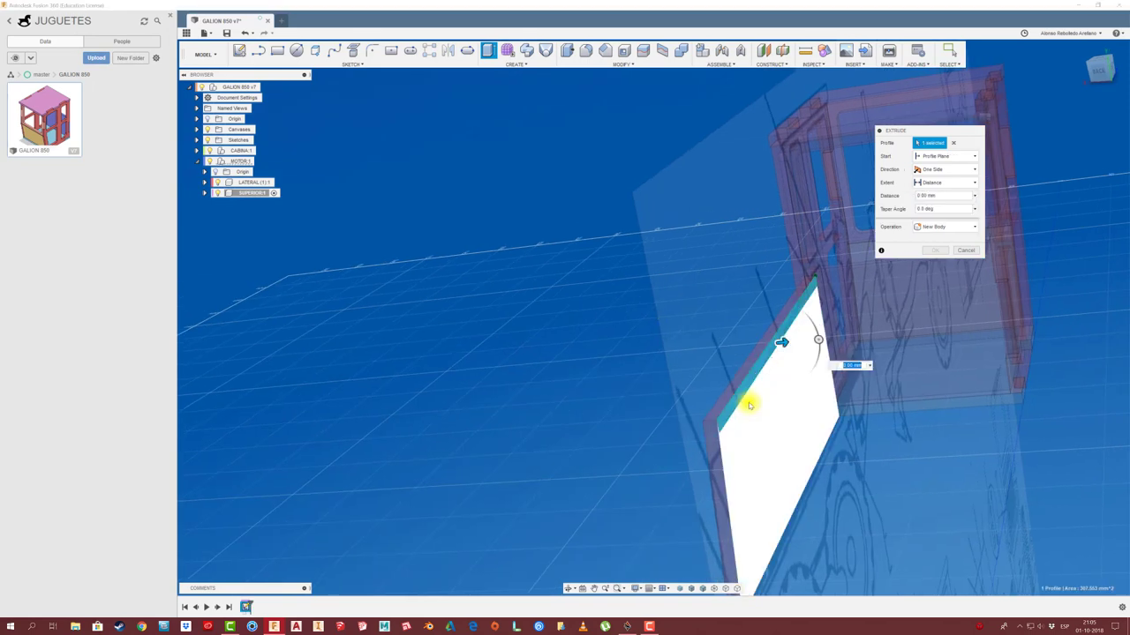
text(20)
drag(784, 351, 895, 333)
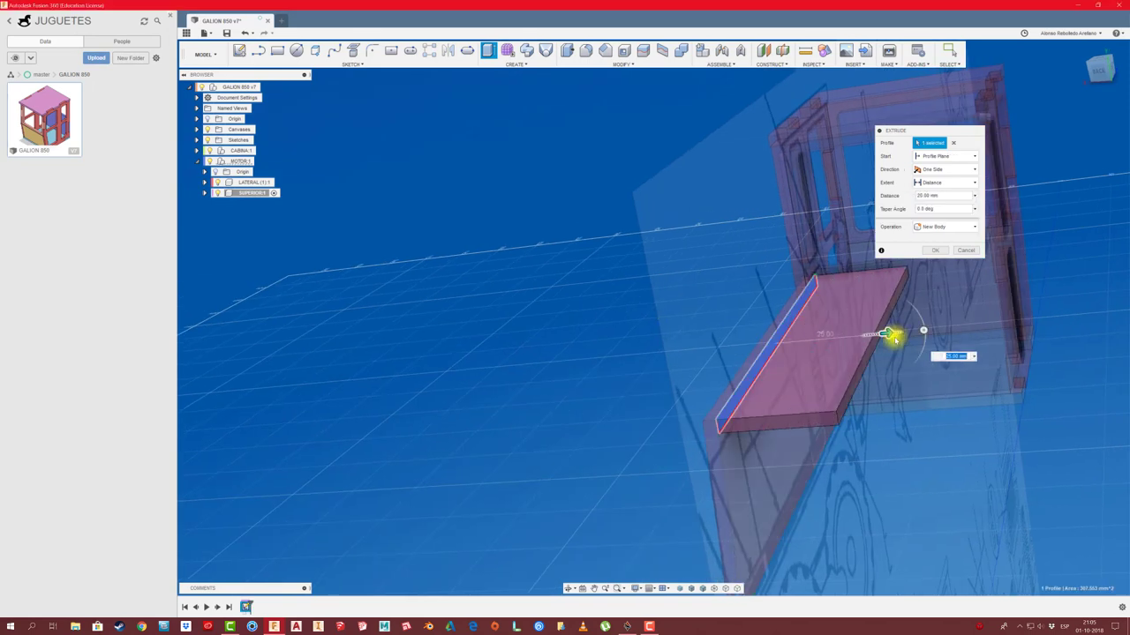
shift+middle_drag(895, 333, 777, 358)
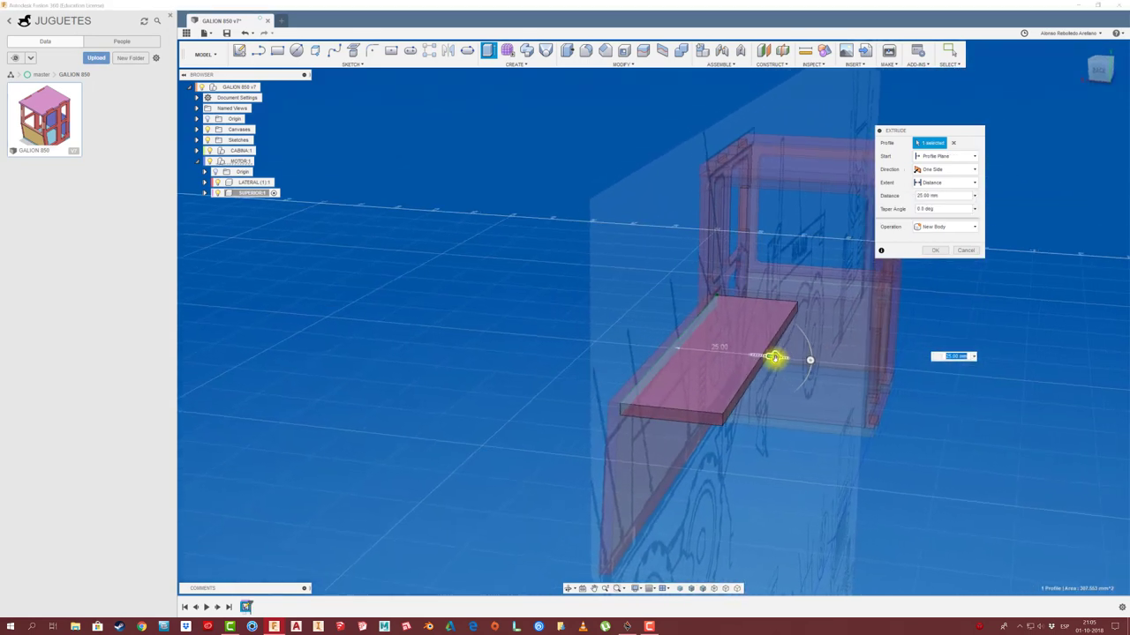
drag(777, 358, 810, 359)
shift+middle_drag(809, 359, 855, 381)
text(40)
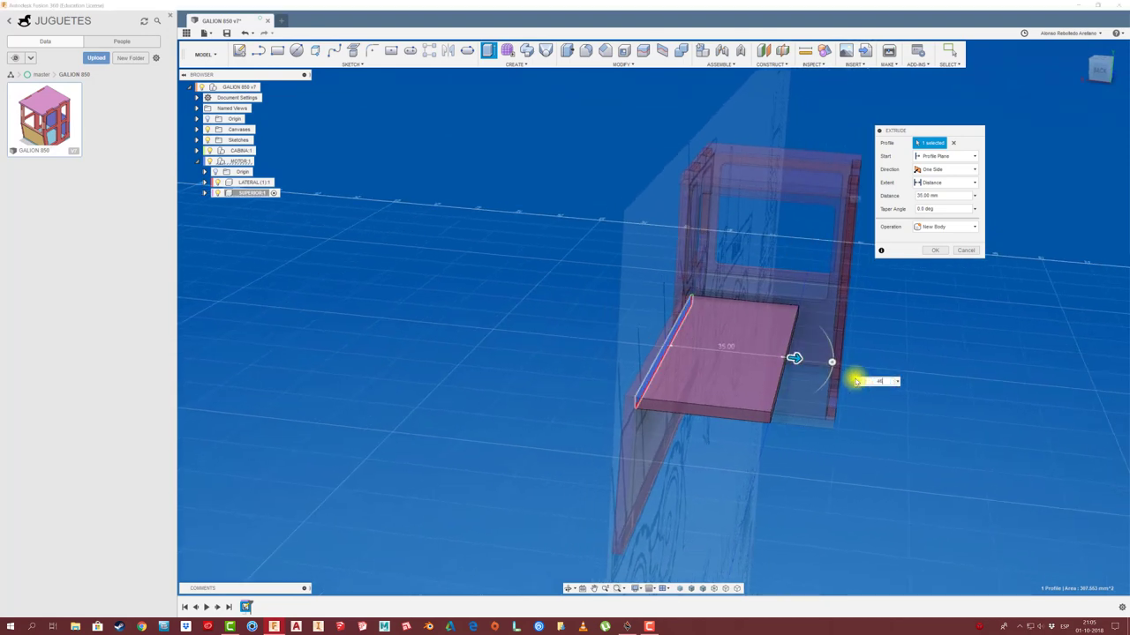
key(Return)
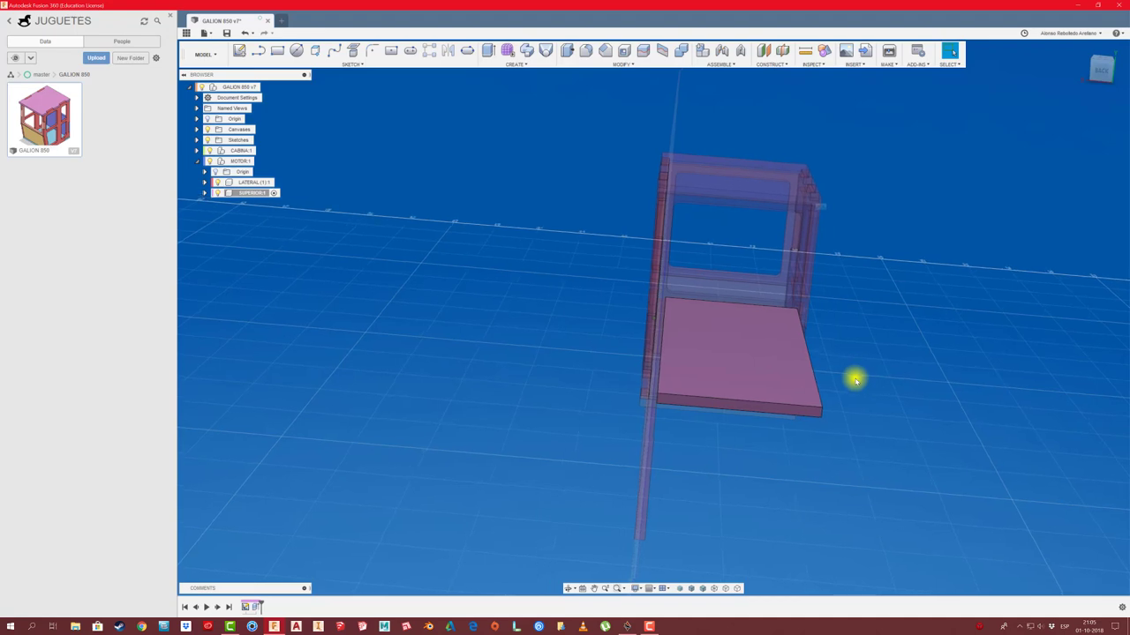
shift+middle_drag(855, 381, 856, 379)
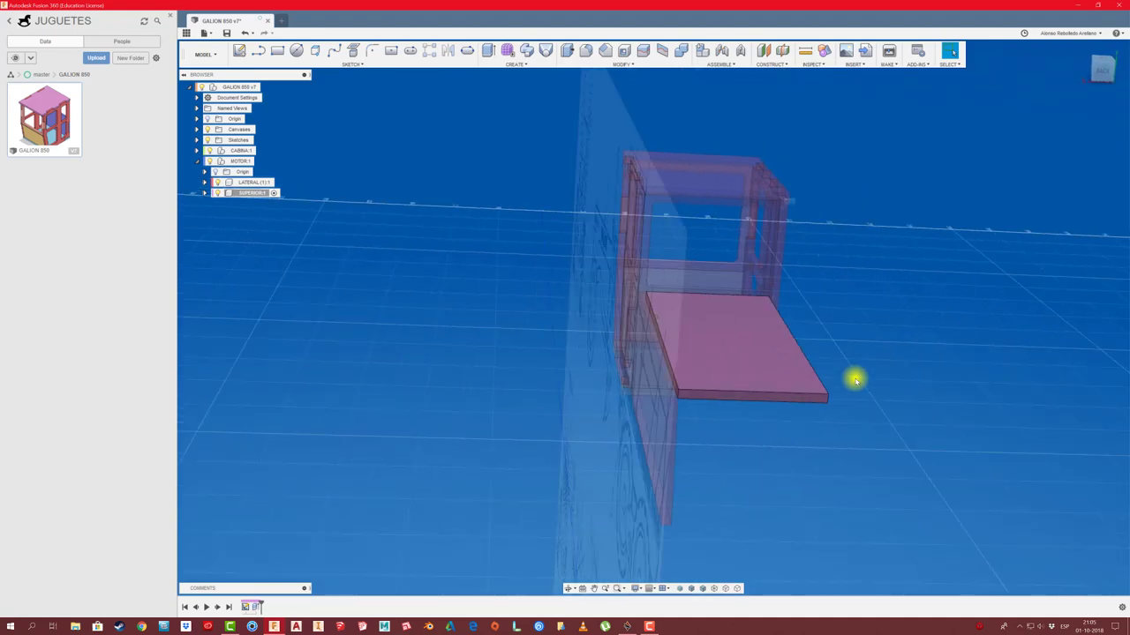
Step: Edit the plate's extrude feature, changing its distance to 40 mm
right_click(252, 608)
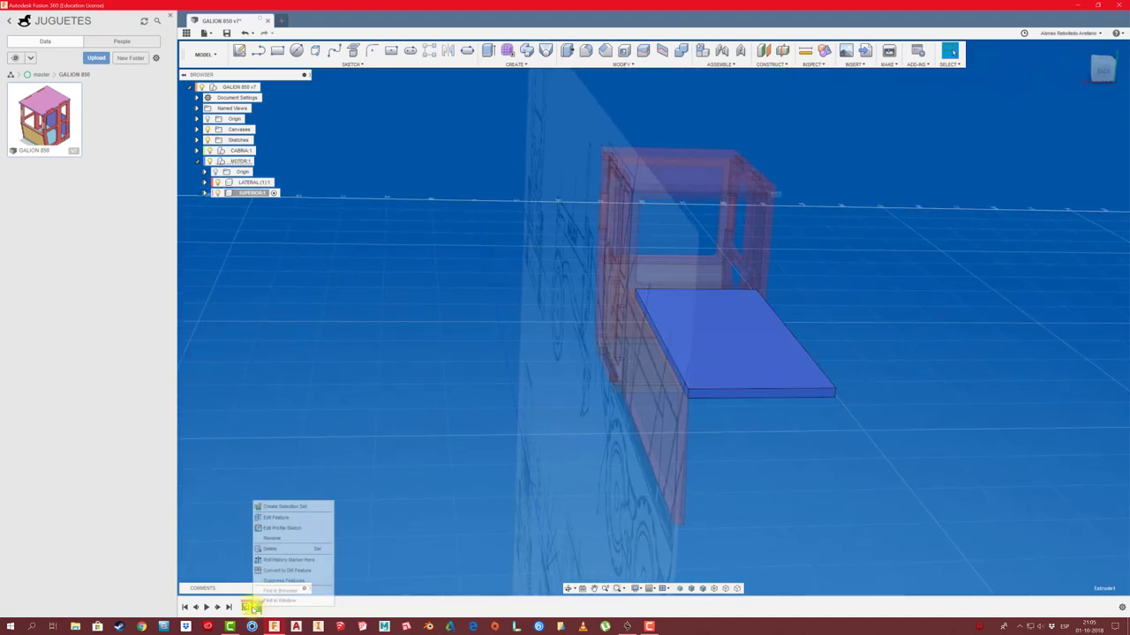
click(293, 507)
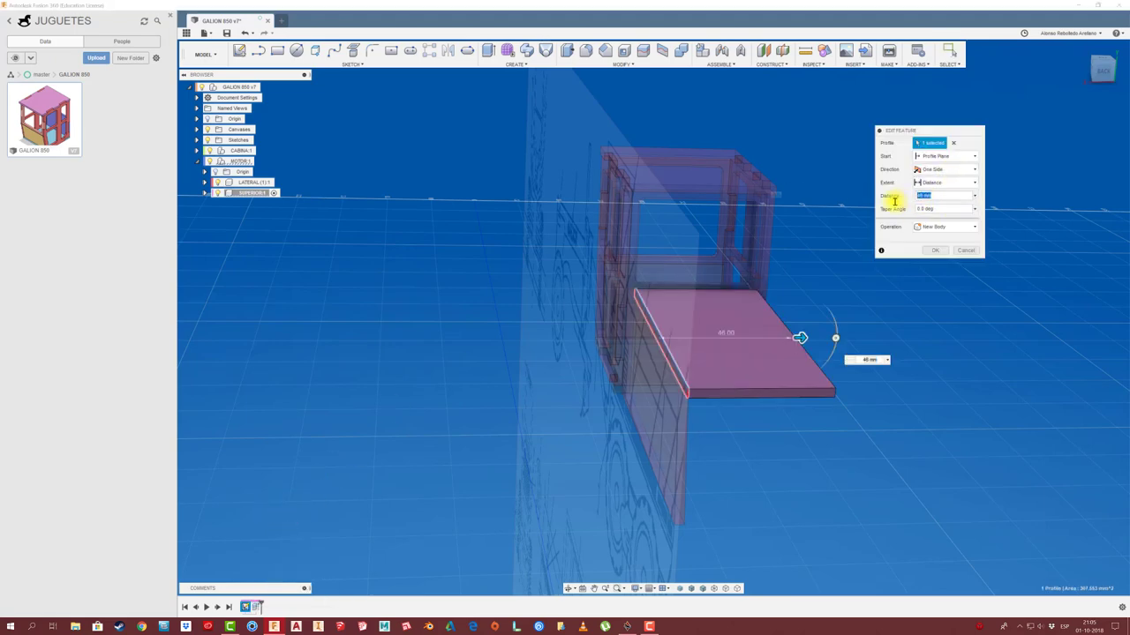
text(40)
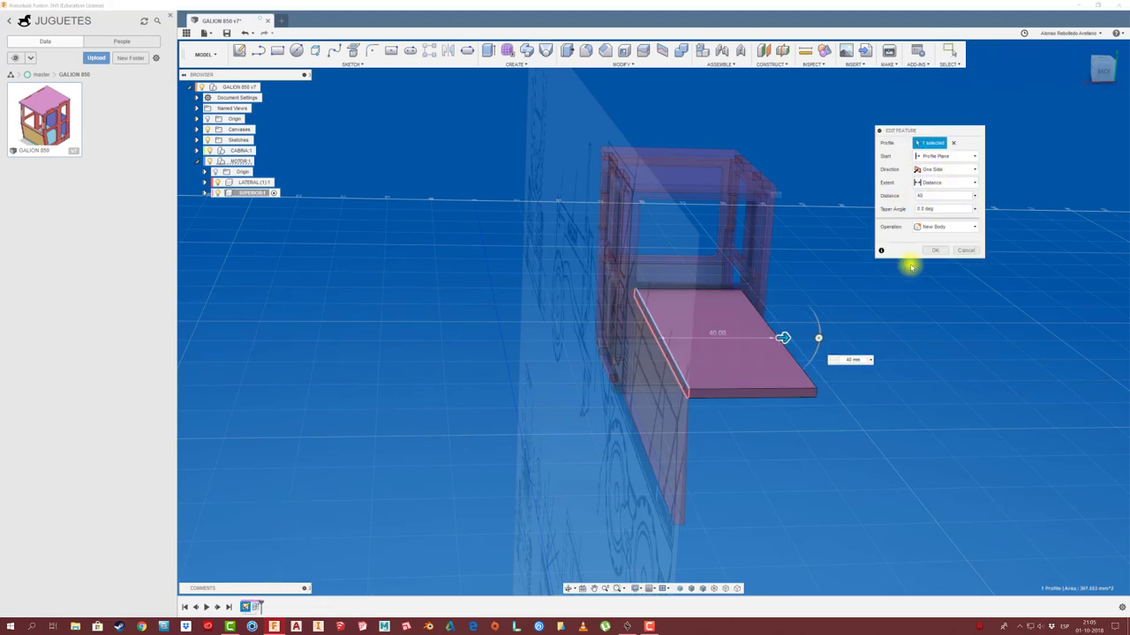
click(934, 253)
shift+middle_drag(504, 277, 298, 121)
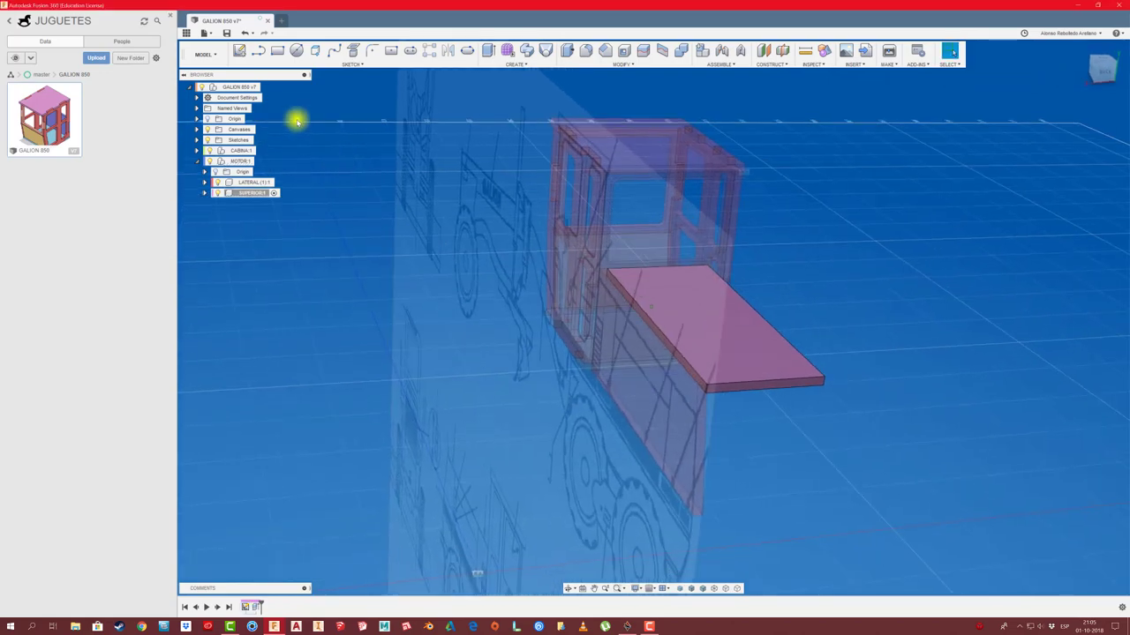
Step: Activate the GALION 850 root assembly and hide the blueprint canvases
click(265, 87)
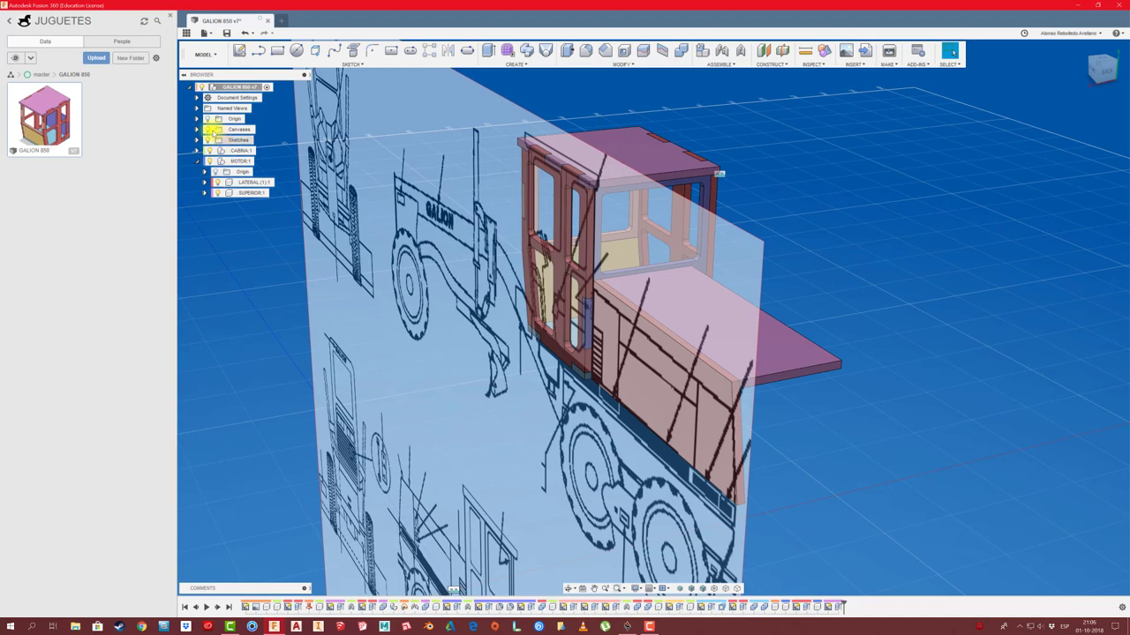
click(208, 130)
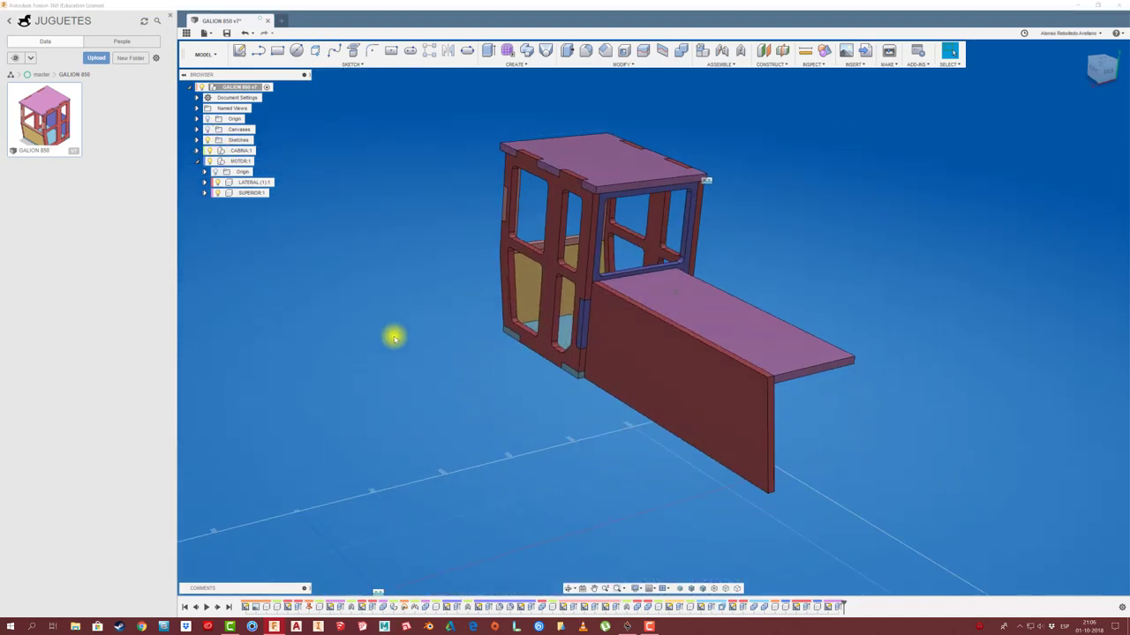
mouse_move(575, 386)
shift+middle_down()
mouse_move(680, 366)
mouse_move(633, 365)
shift+middle_up()
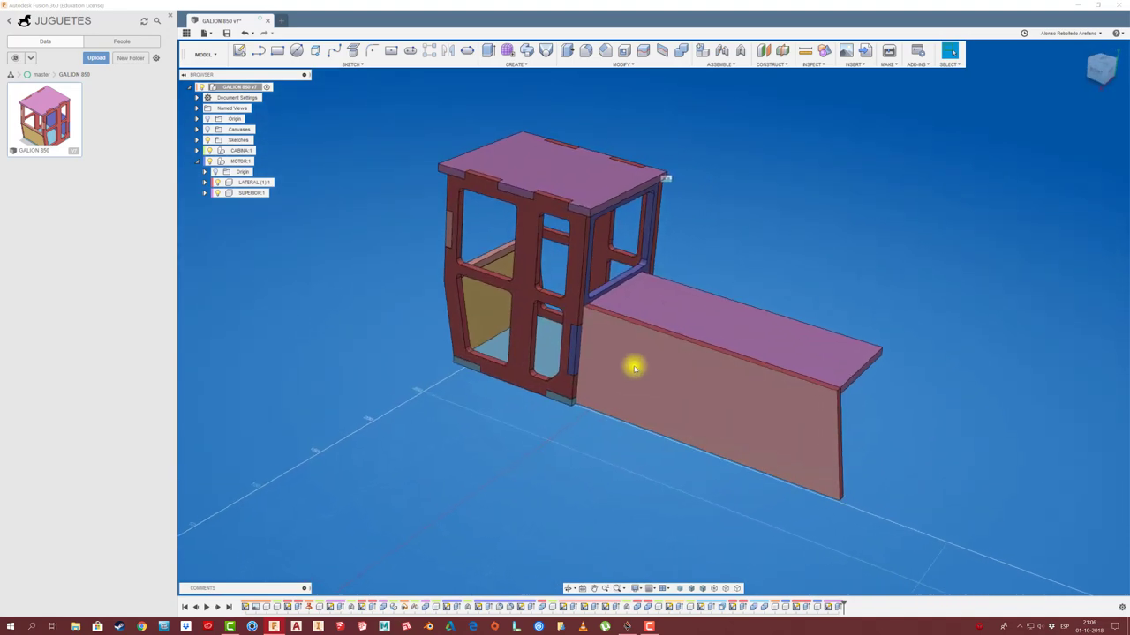
Step: Activate LATERAL:1, then SUPERIOR:1, and start a sketch on the top plate's face
click(254, 181)
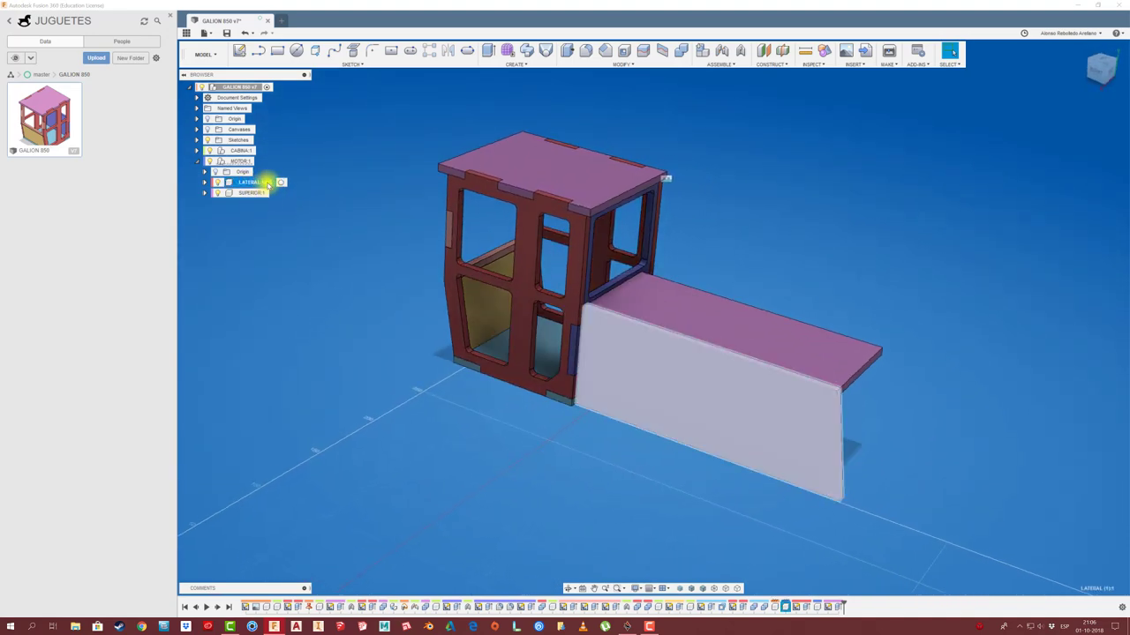
right_click(269, 184)
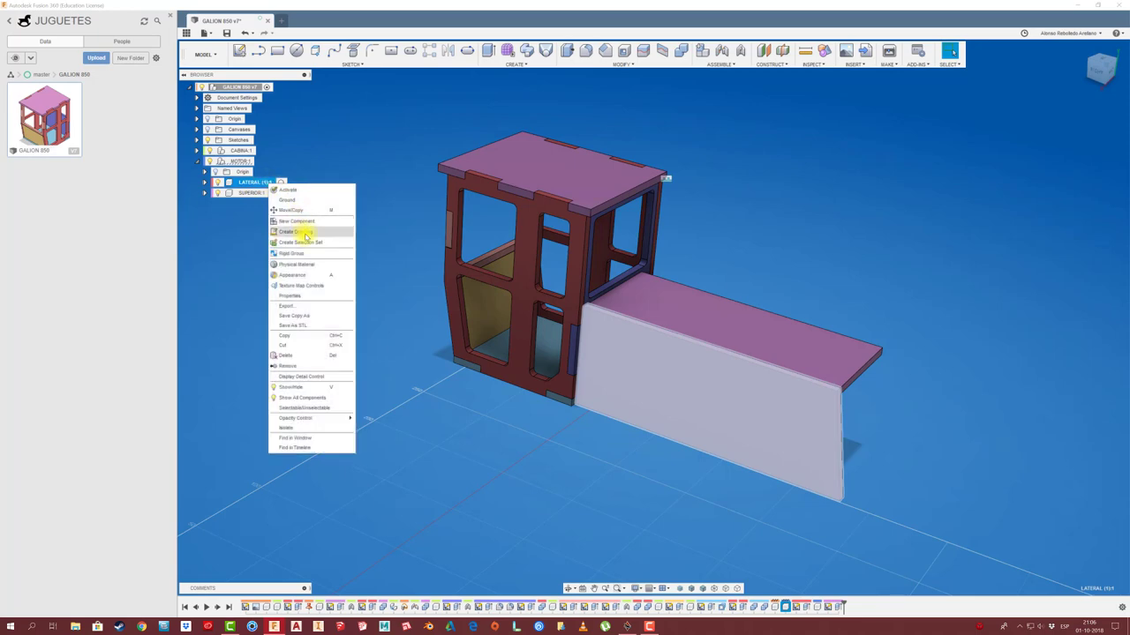
click(300, 190)
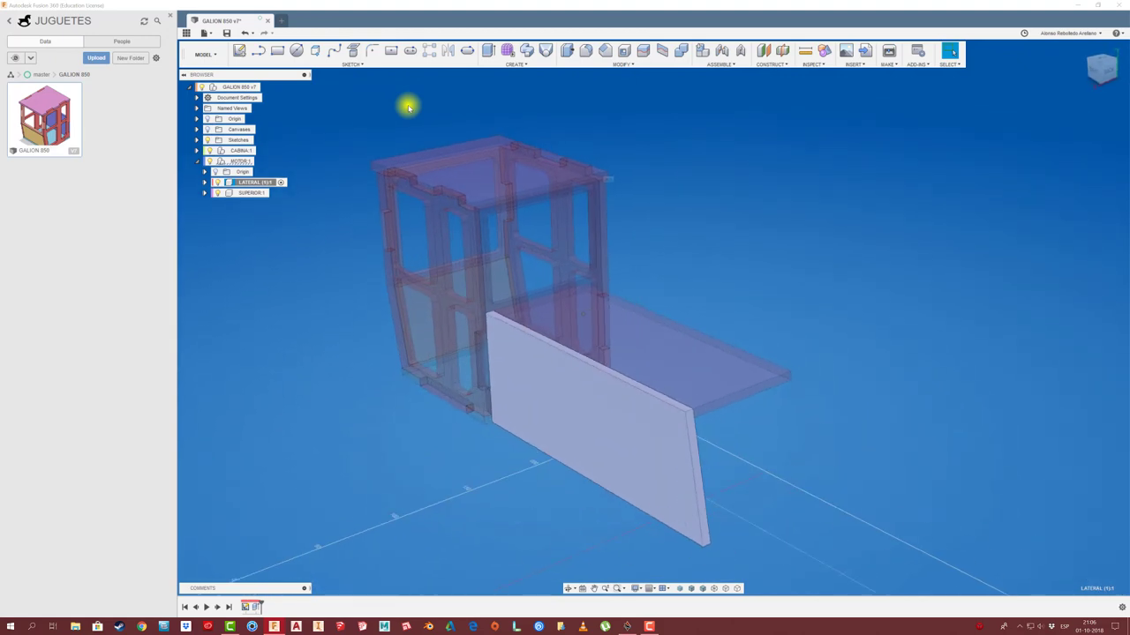
click(271, 195)
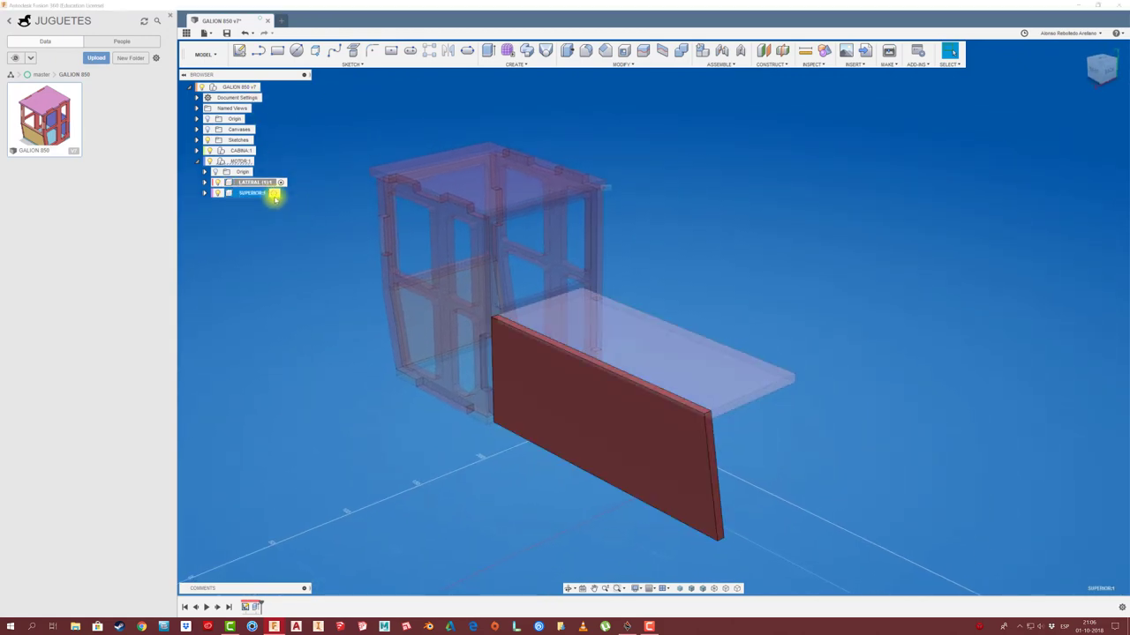
click(273, 195)
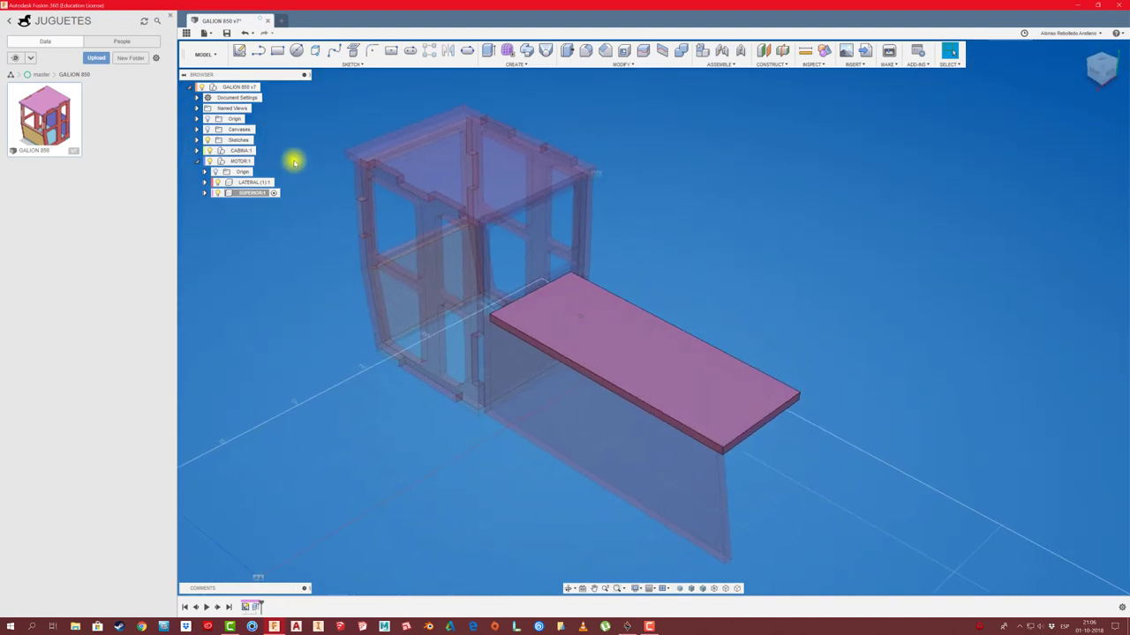
click(240, 52)
click(582, 329)
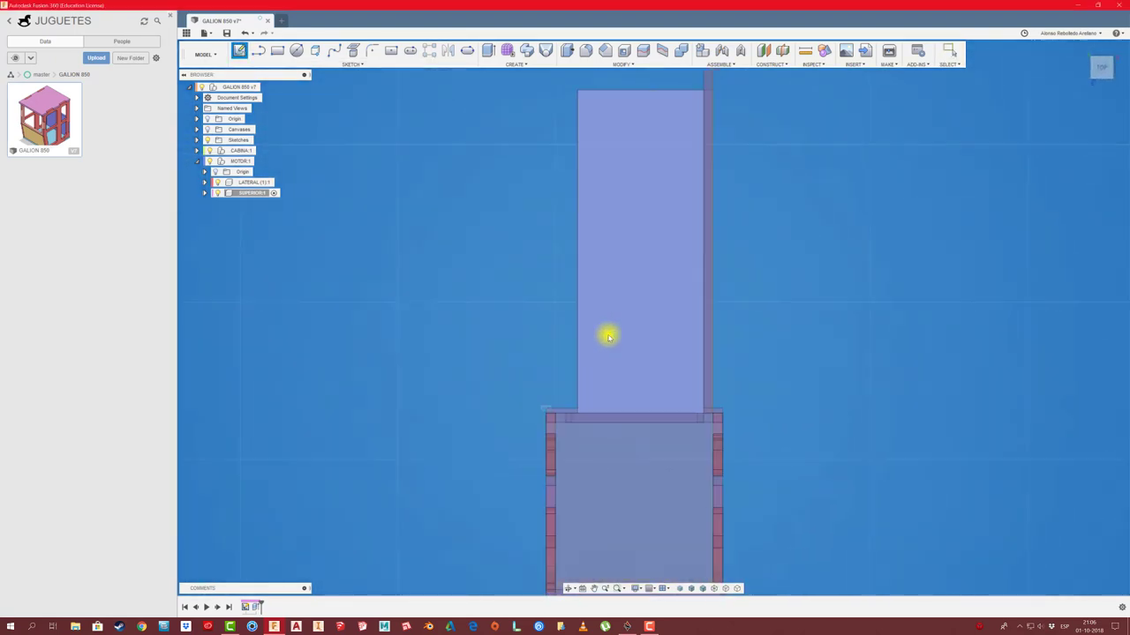
Step: Draw two thin rectangles along the plate's right edge
click(276, 52)
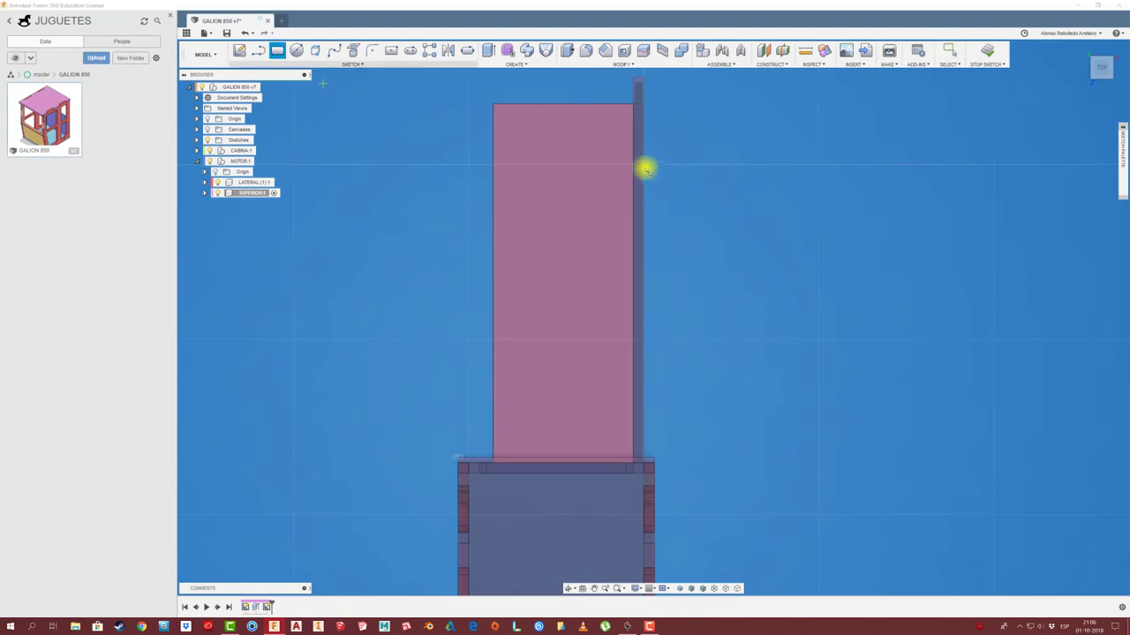
click(642, 240)
click(638, 328)
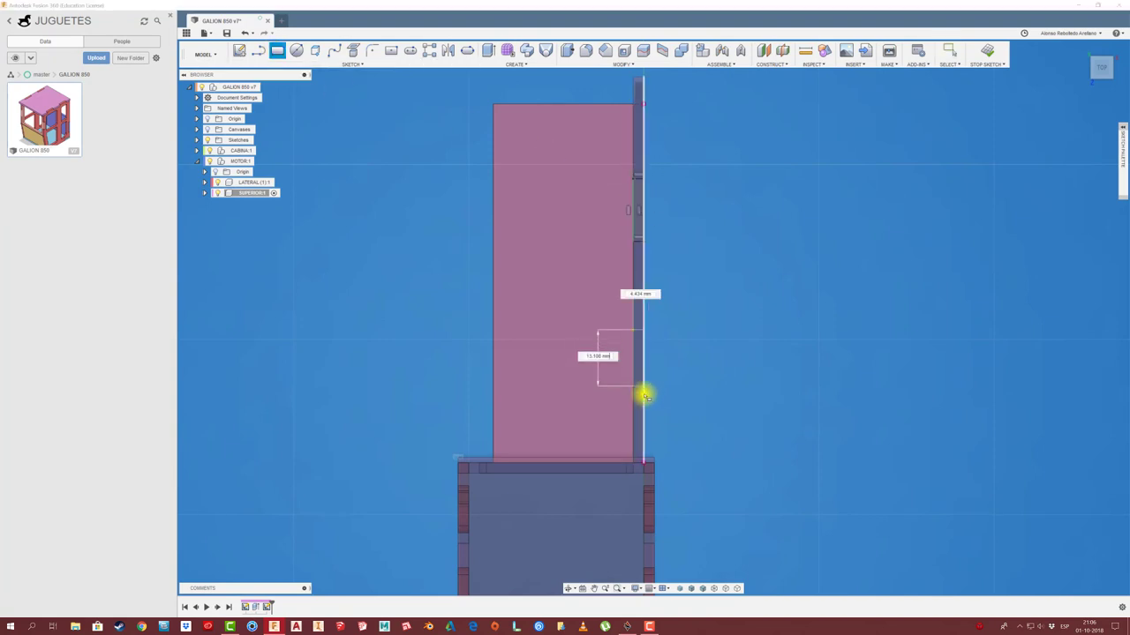
click(641, 394)
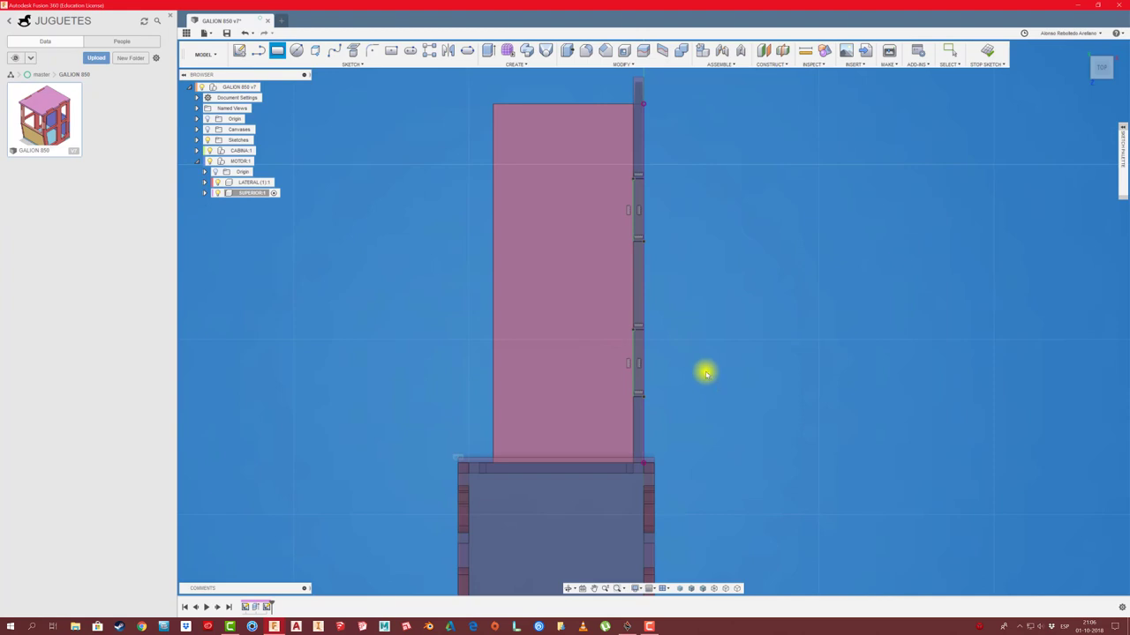
Step: Dimension both rectangles' short edges to 20.00 mm
key(Escape)
click(644, 366)
click(677, 367)
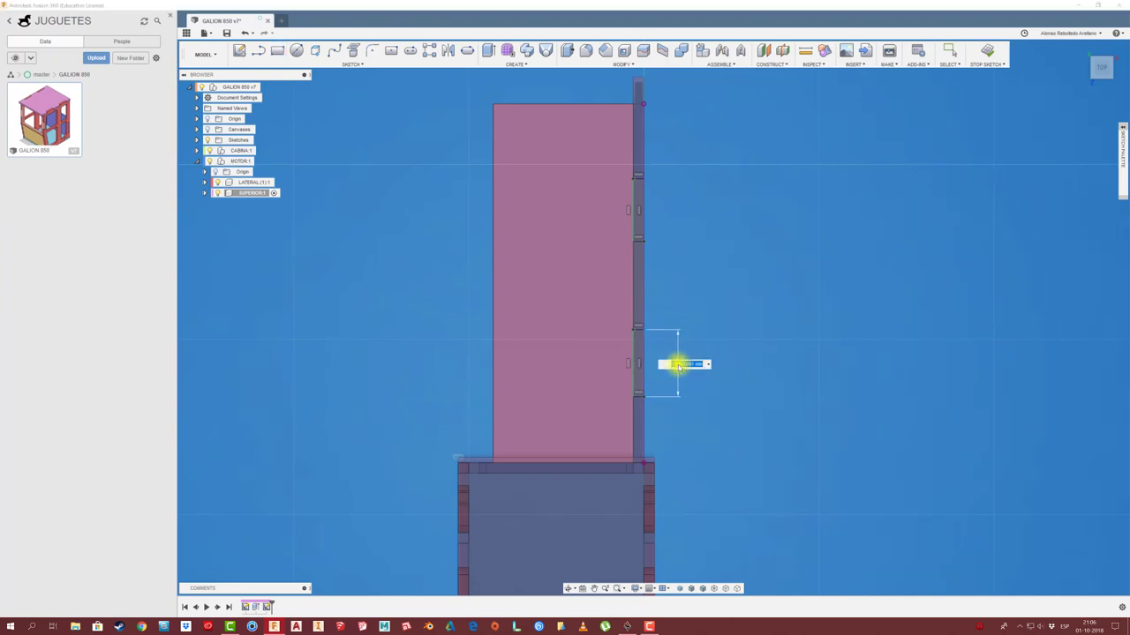
key(Return)
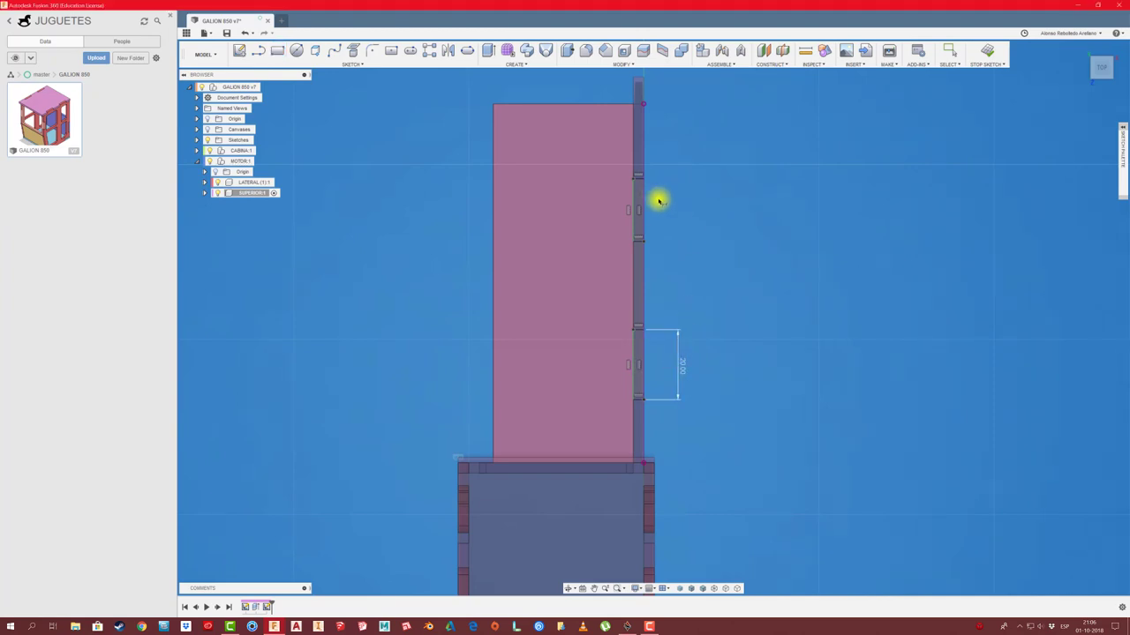
click(642, 212)
click(678, 208)
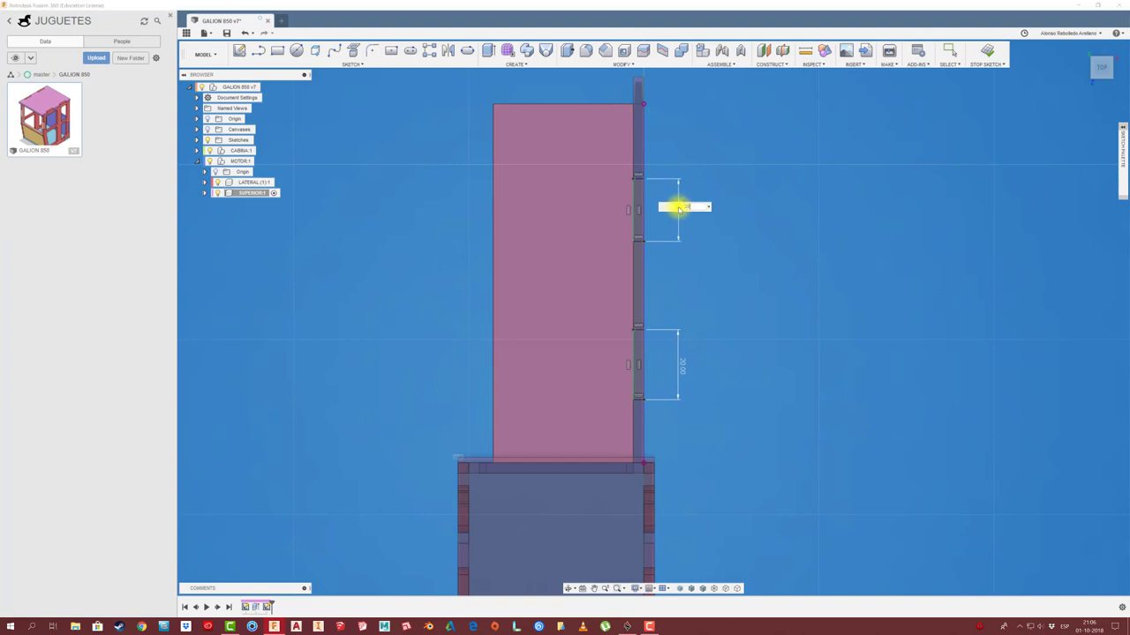
text(20)
key(Return)
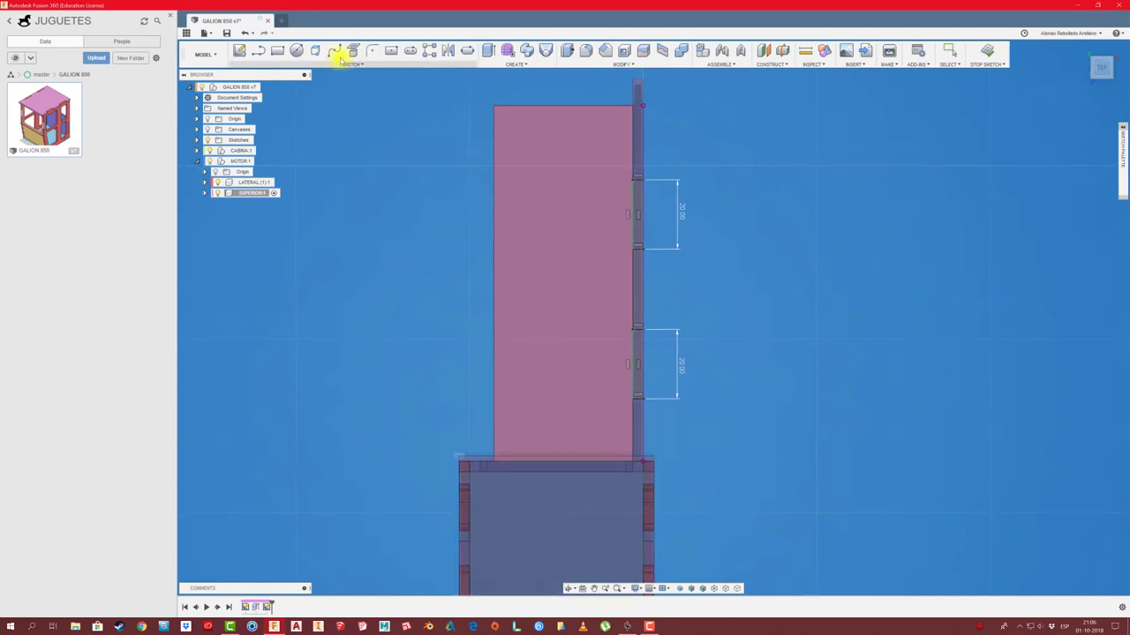
click(281, 51)
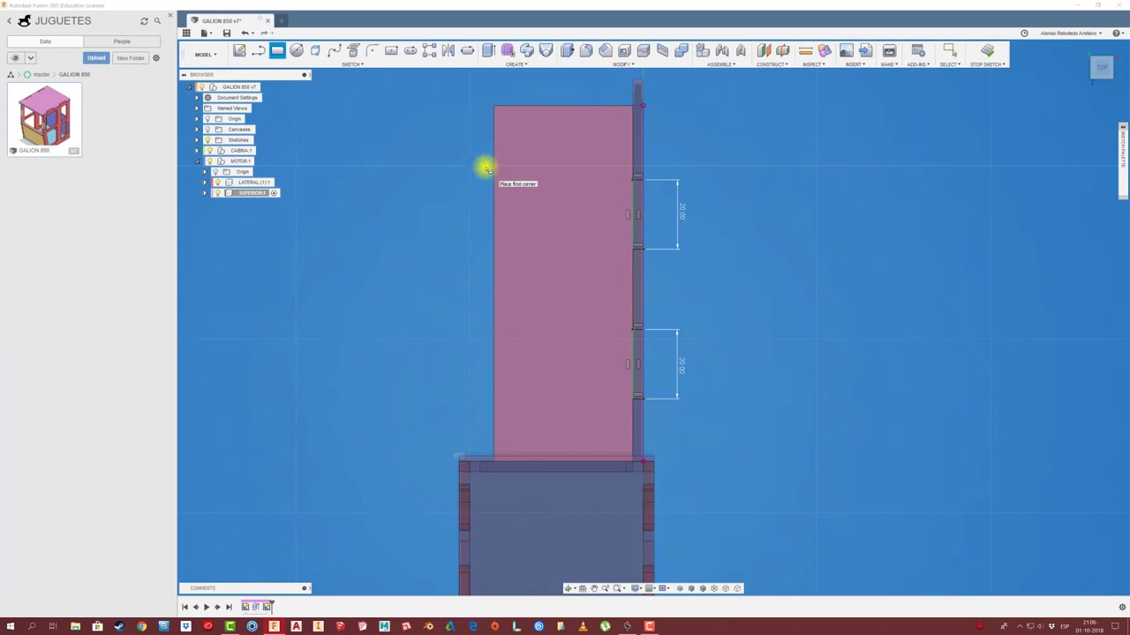
Step: Draw a horizontal construction line and a line from the right edge to the plate's left edge
key(l)
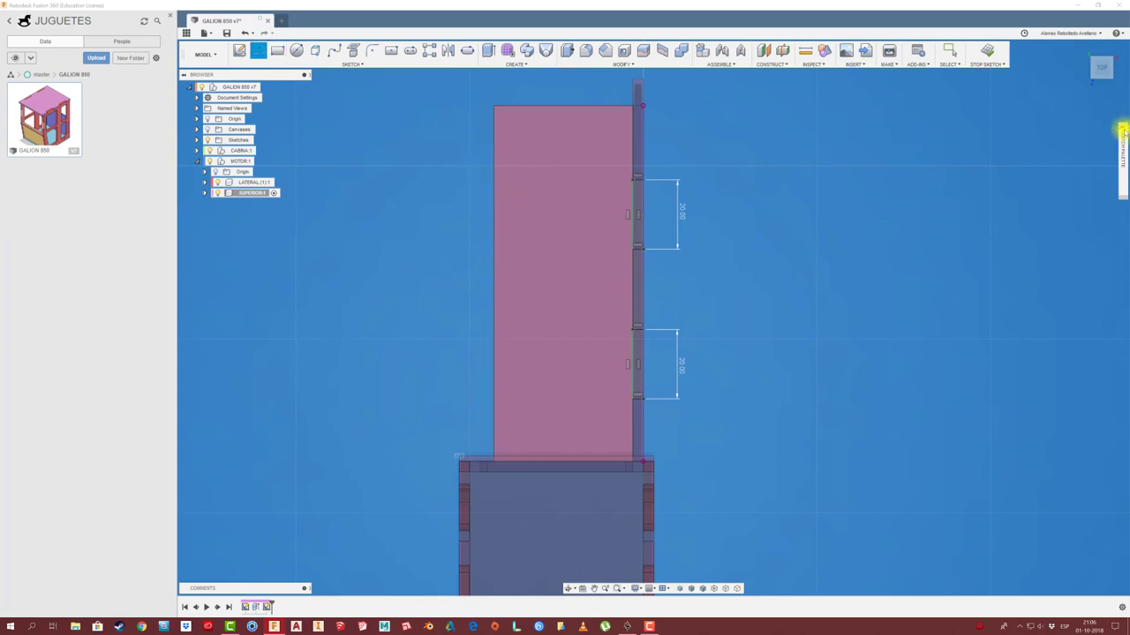
click(1123, 130)
click(1074, 154)
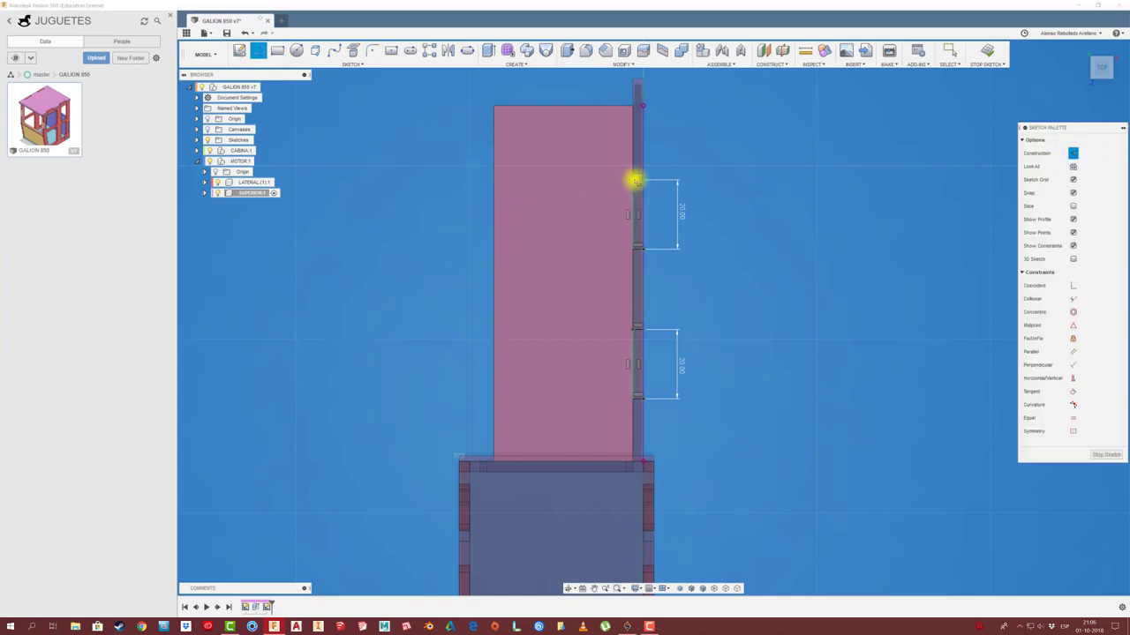
click(635, 180)
click(494, 181)
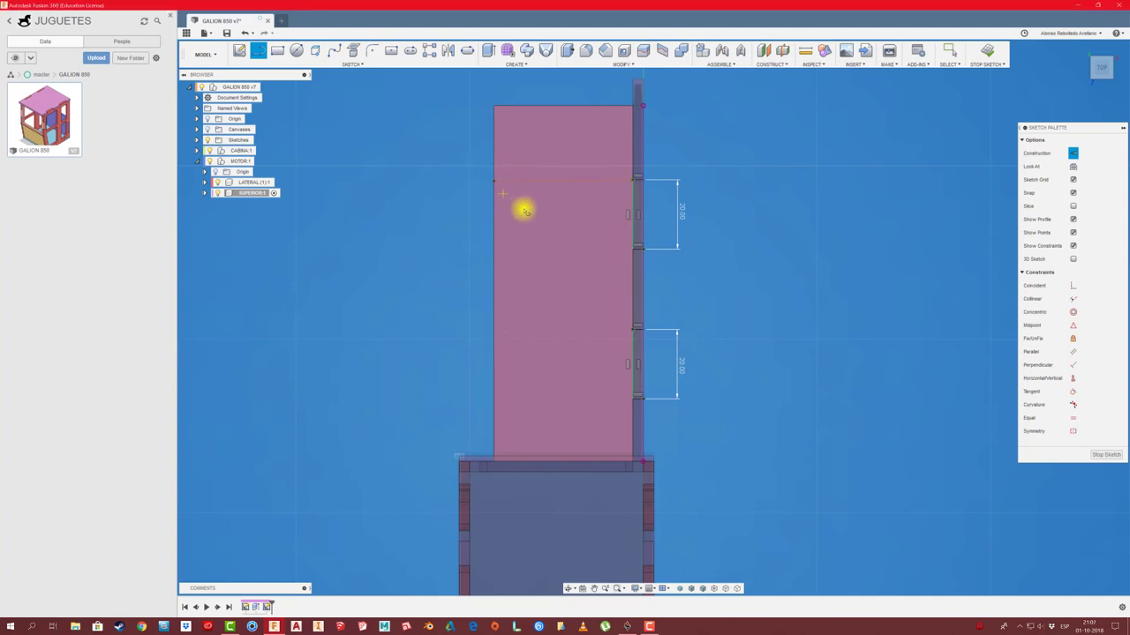
scroll(580, 209, up, 2)
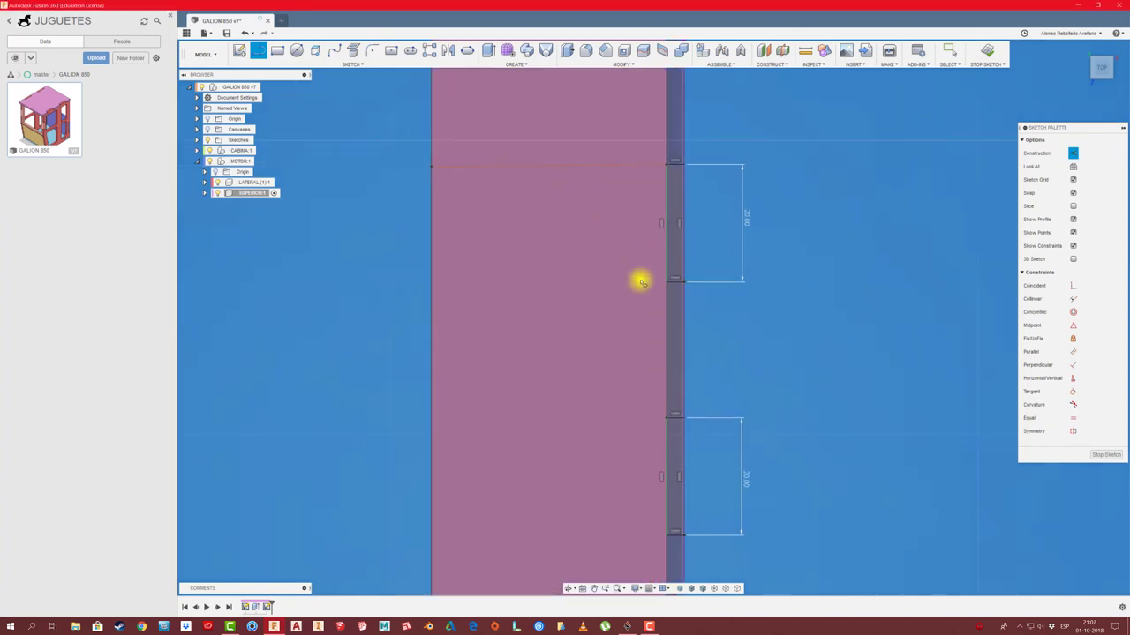
click(671, 283)
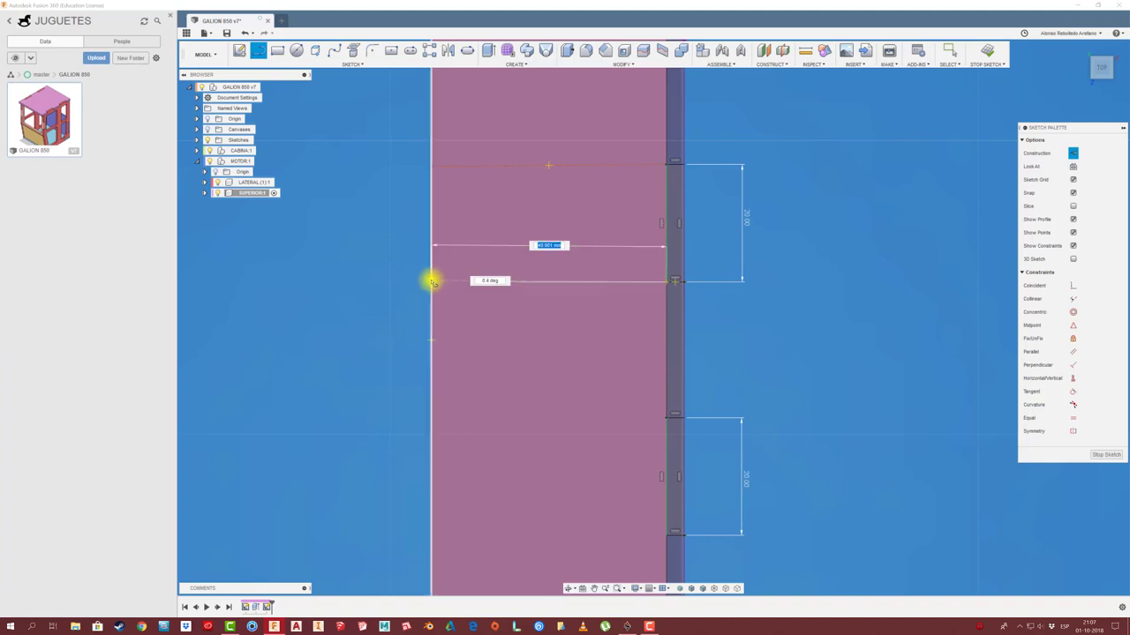
click(371, 283)
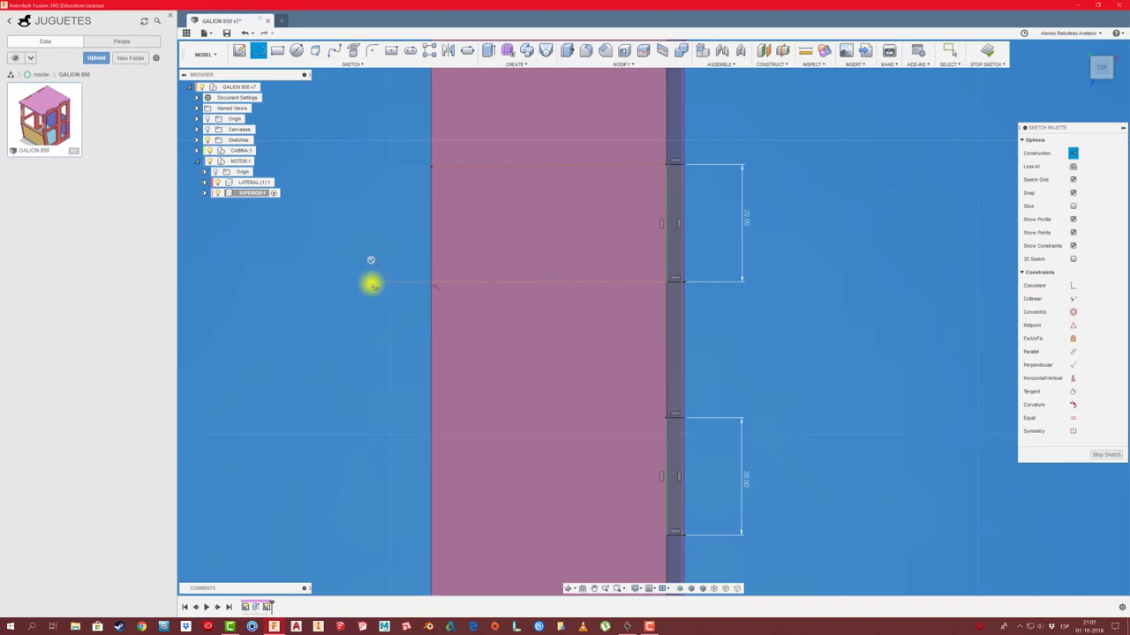
key(Escape)
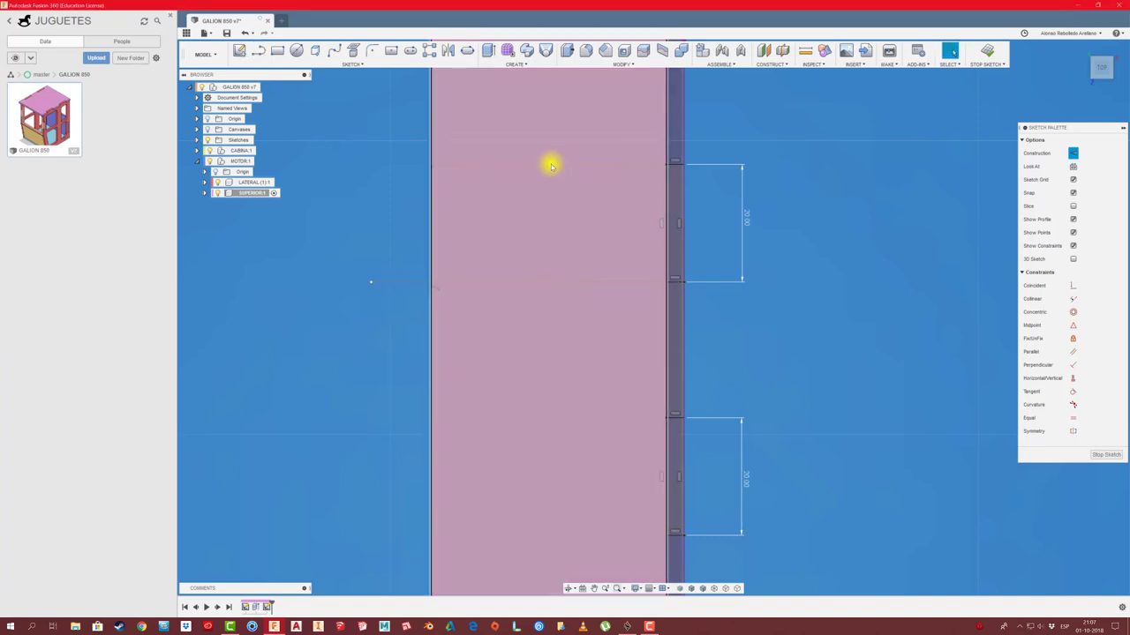
Step: Delete the old top line and draw a horizontal line from the upper tab's corner past the left edge
click(551, 165)
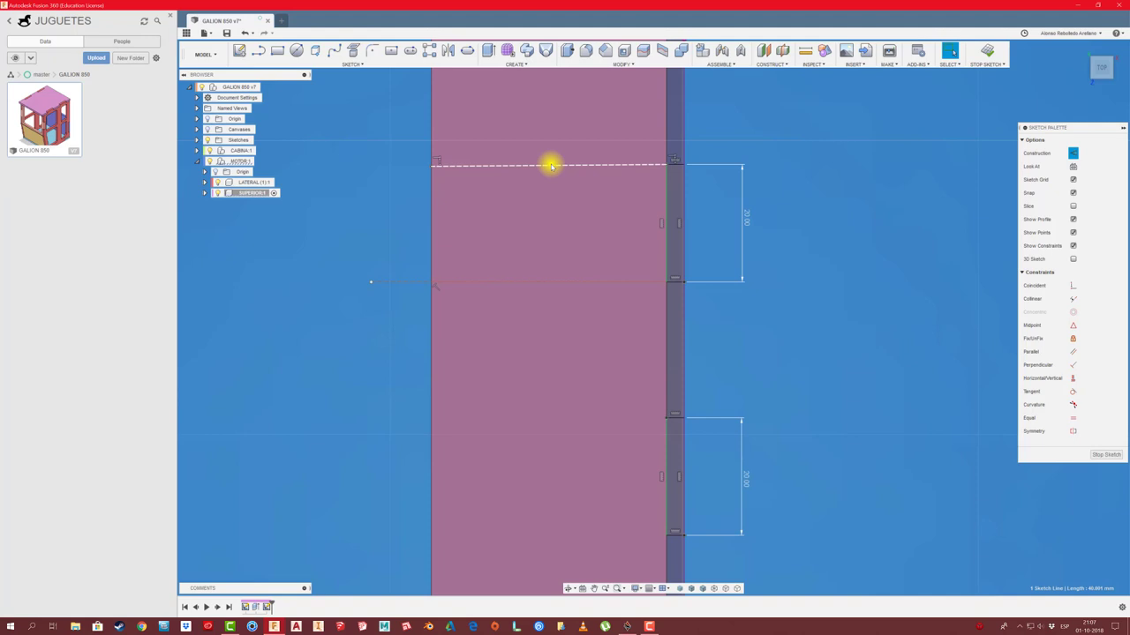
key(Delete)
key(l)
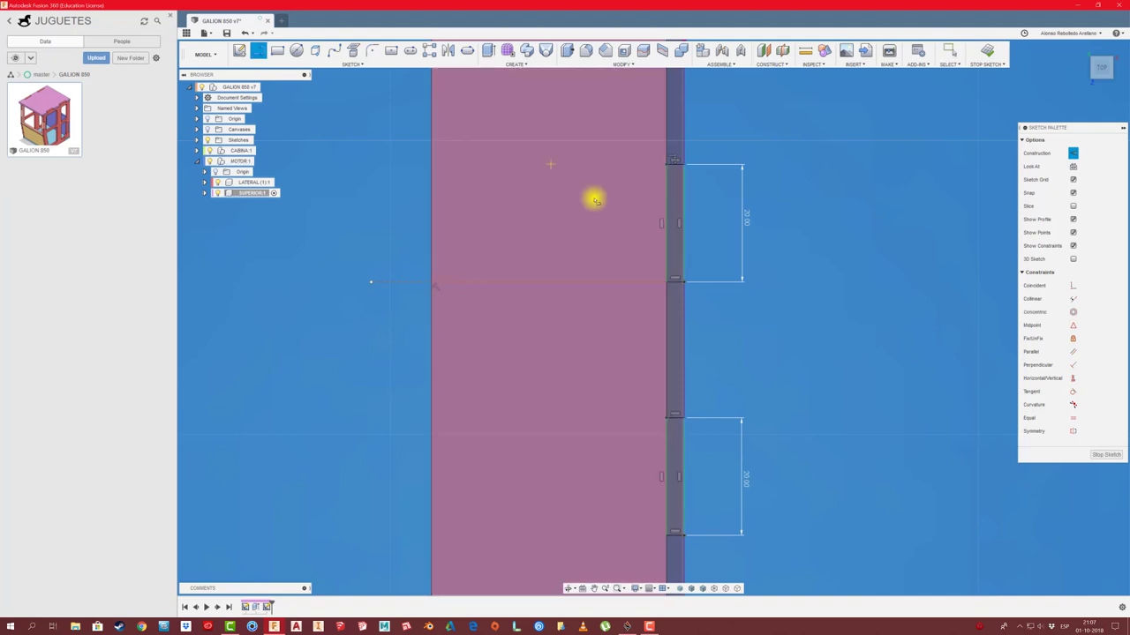
click(668, 166)
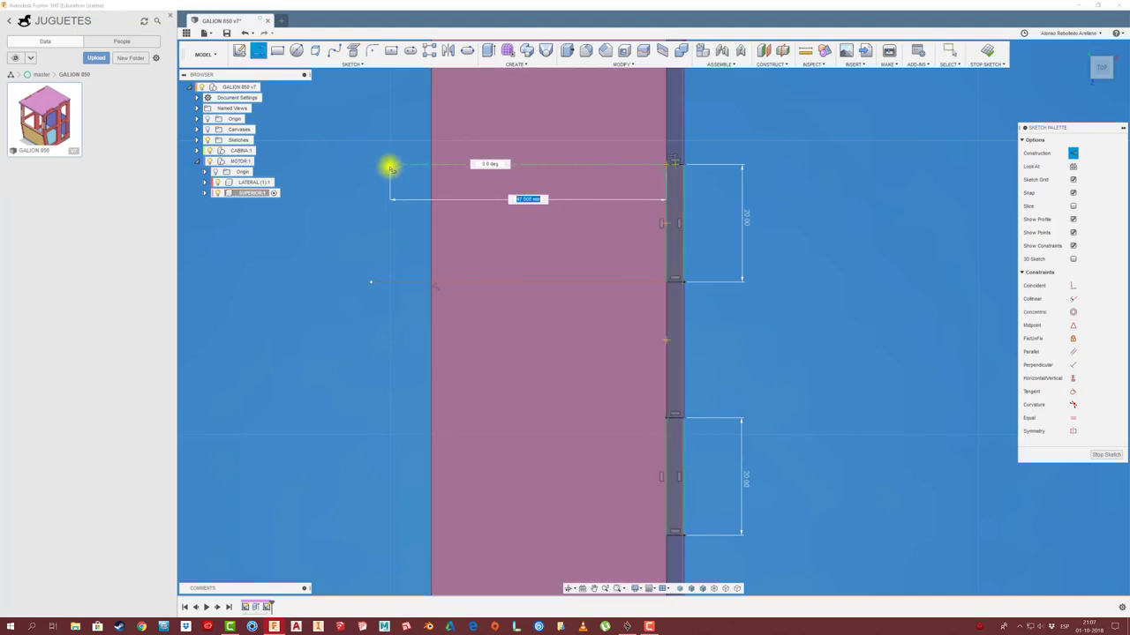
click(389, 165)
scroll(496, 258, down, 1)
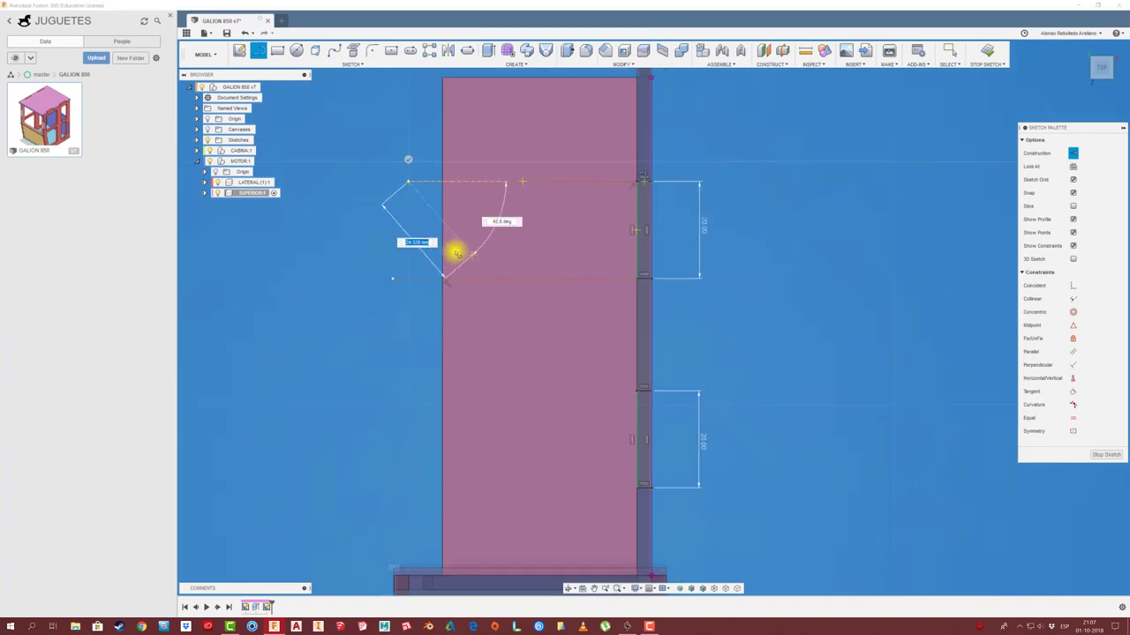
click(408, 181)
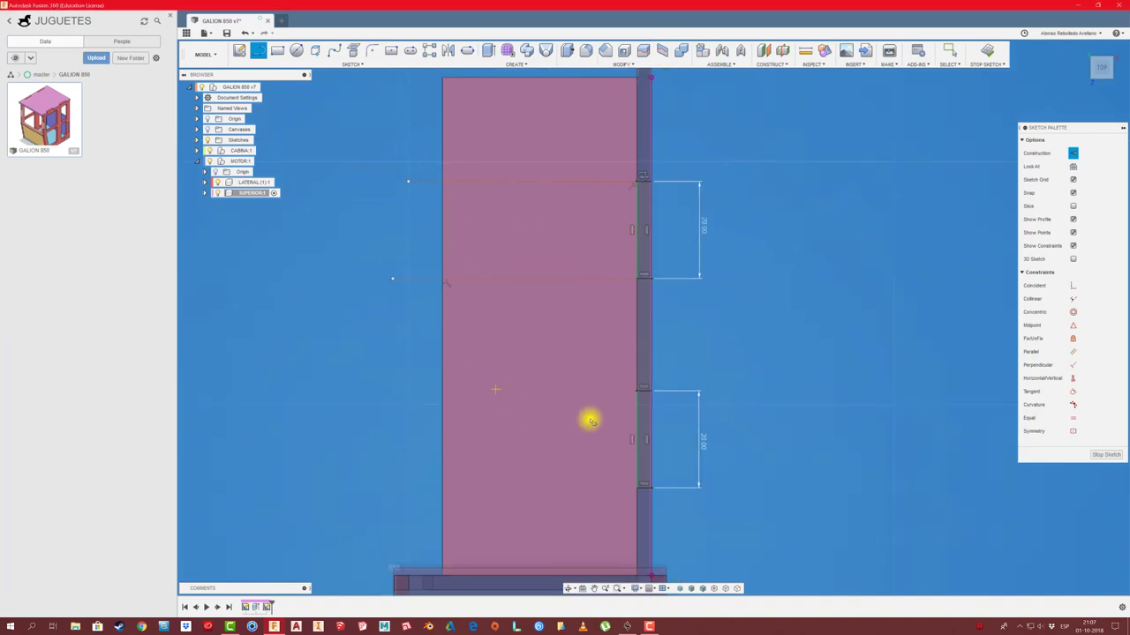
Step: Draw horizontal lines from the lower tab's top and bottom corners past the plate's left edge
click(638, 391)
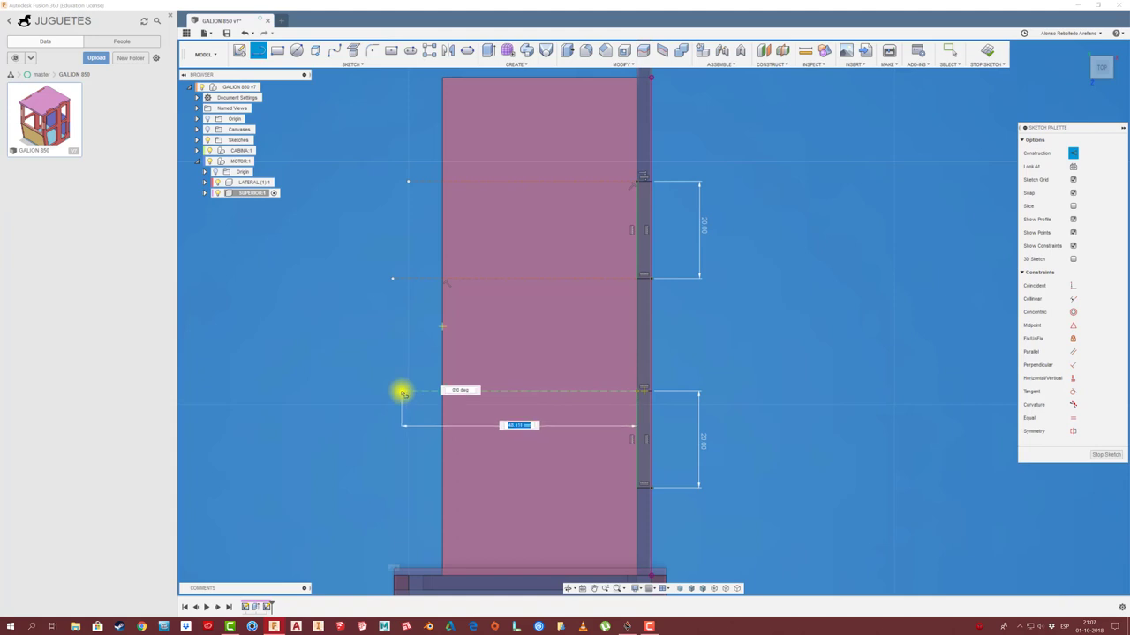
click(399, 391)
key(Escape)
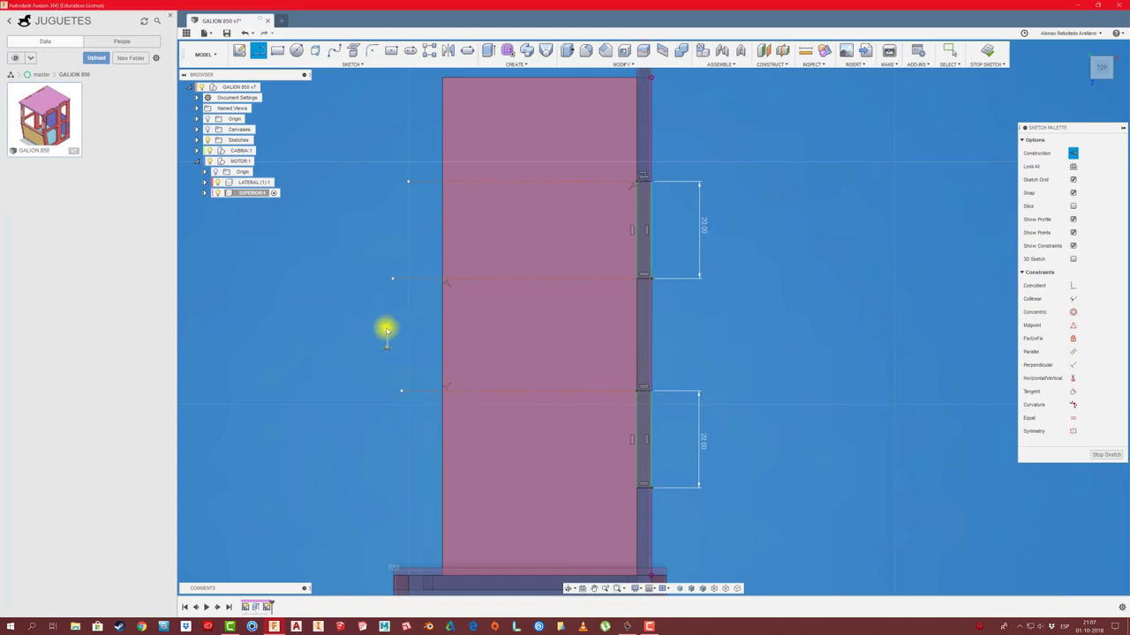
click(638, 488)
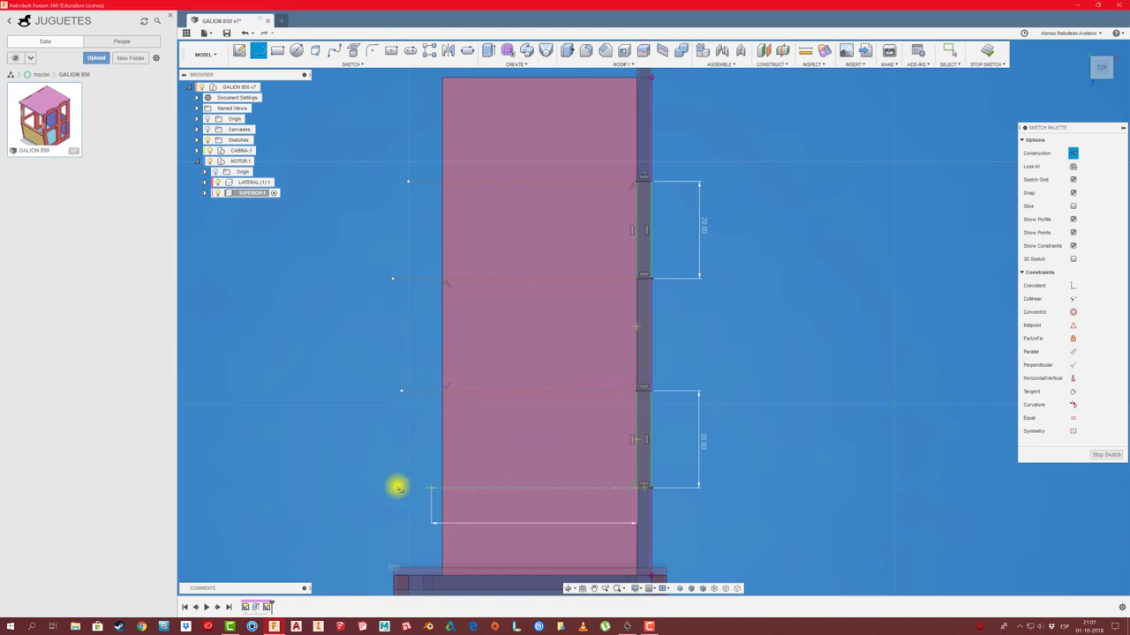
click(383, 487)
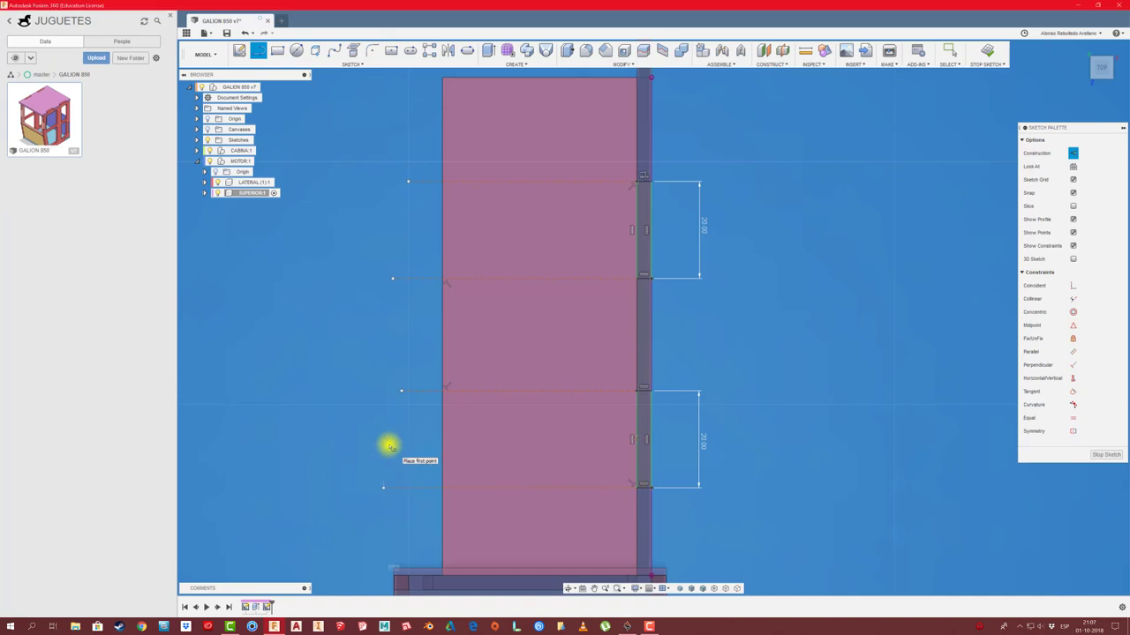
click(276, 51)
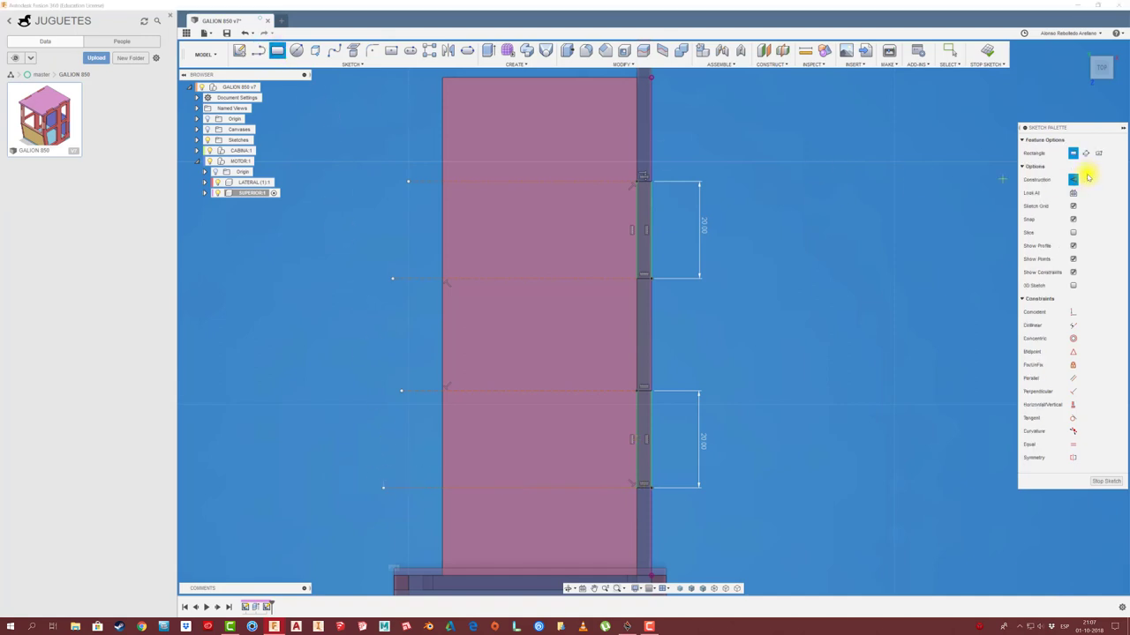
Step: Draw upper and lower narrow tab rectangles between the guide lines on the plate's left edge
click(442, 182)
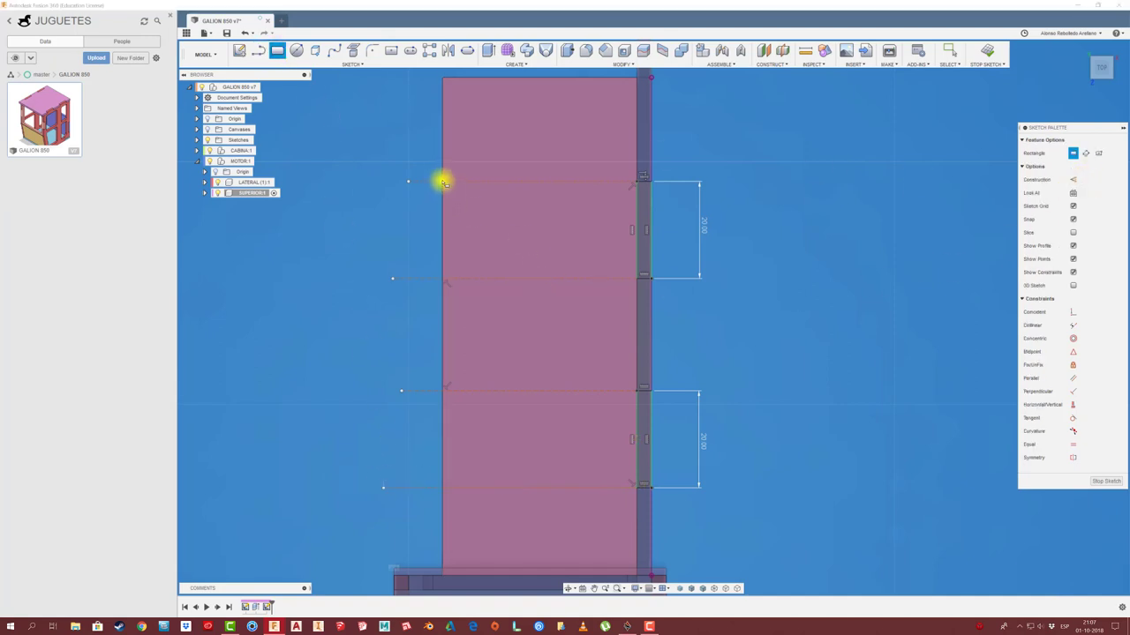
click(427, 280)
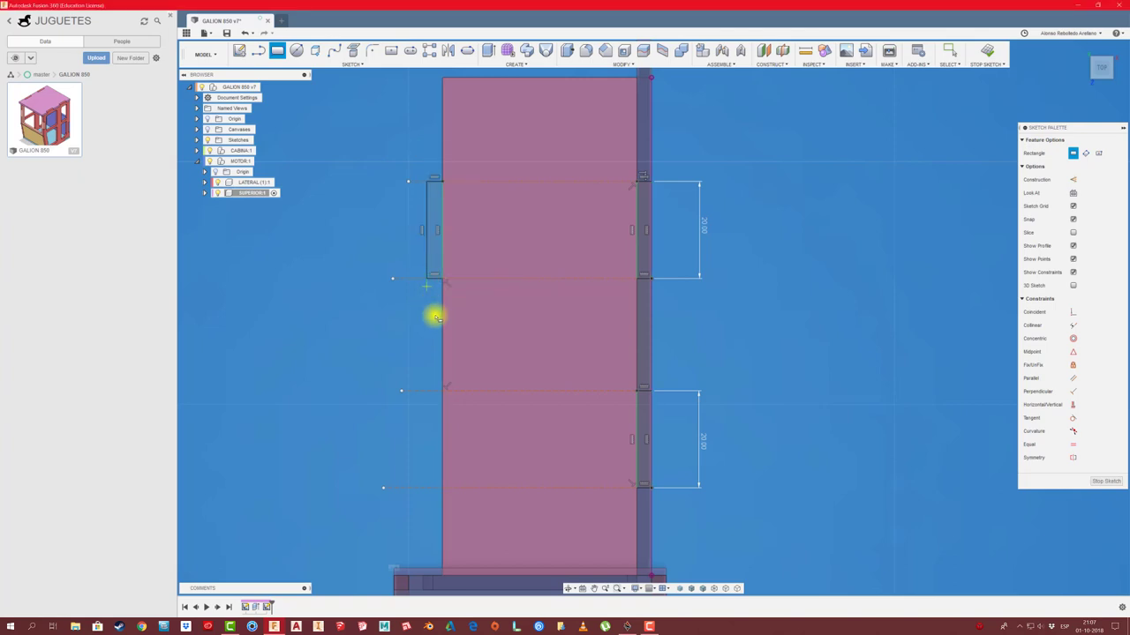
click(443, 391)
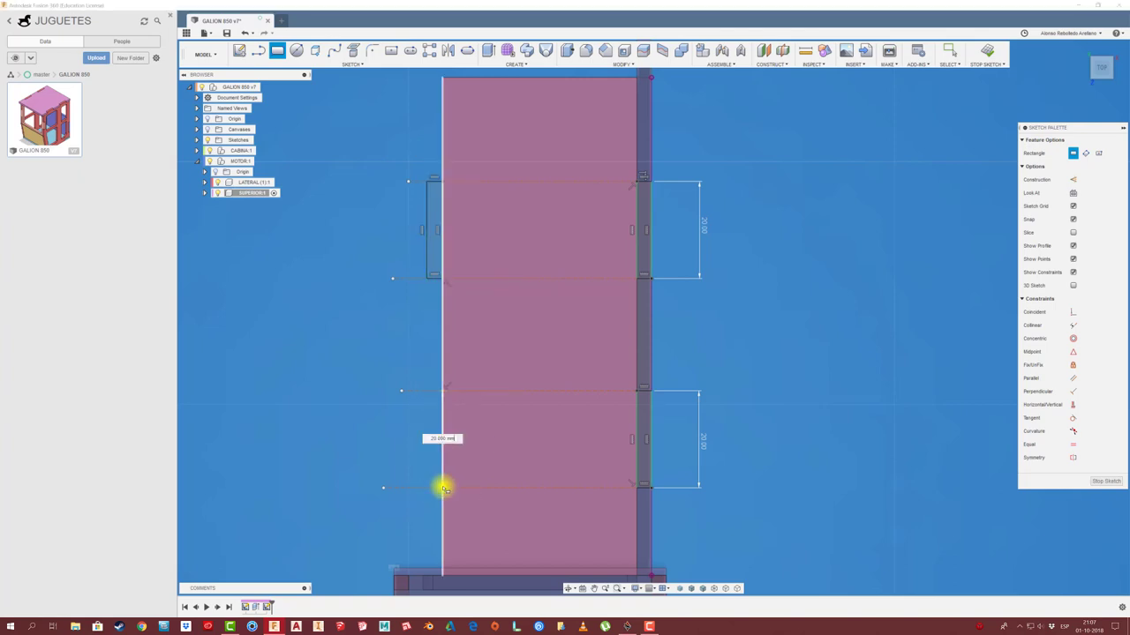
click(420, 487)
key(Escape)
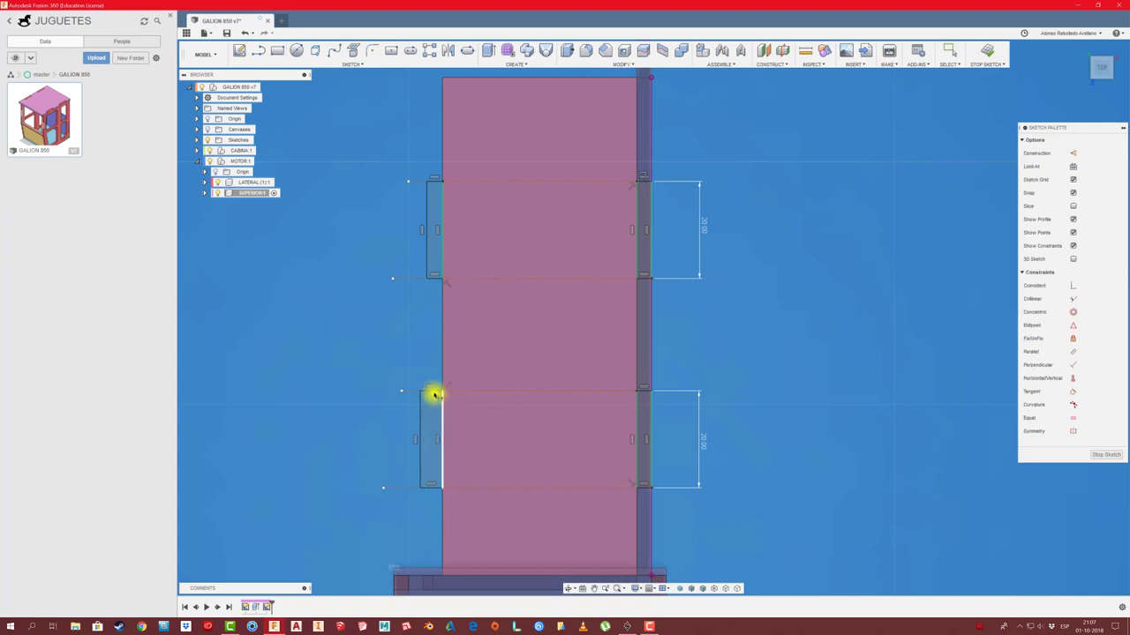
Step: Dimension both left tab rectangles to a width of 3 and finish the sketch
click(433, 390)
click(431, 362)
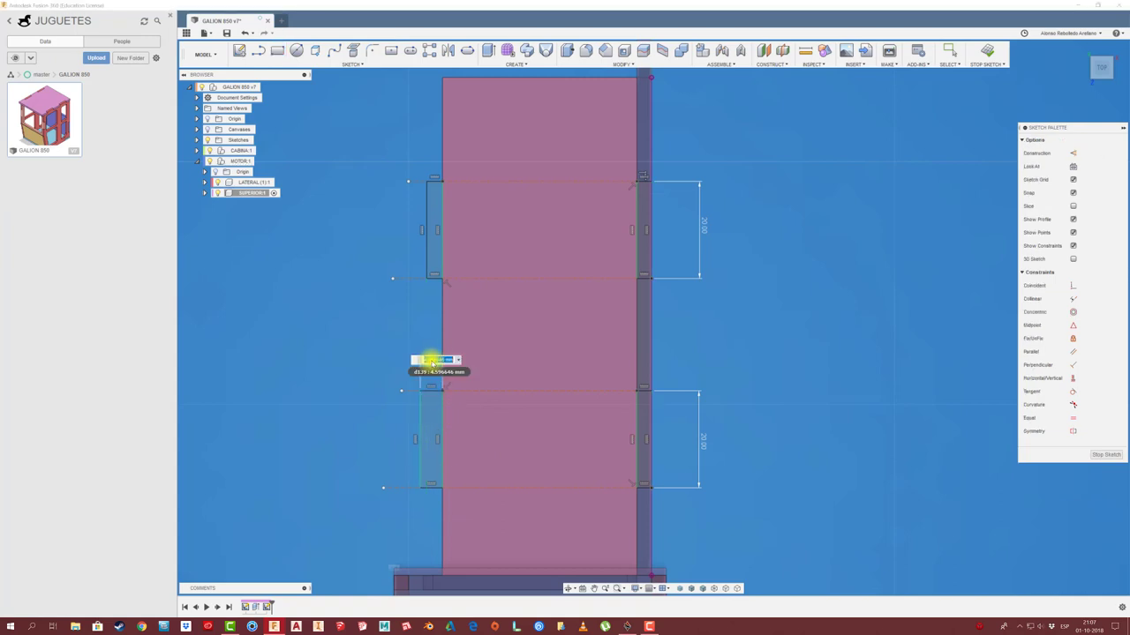
key(Return)
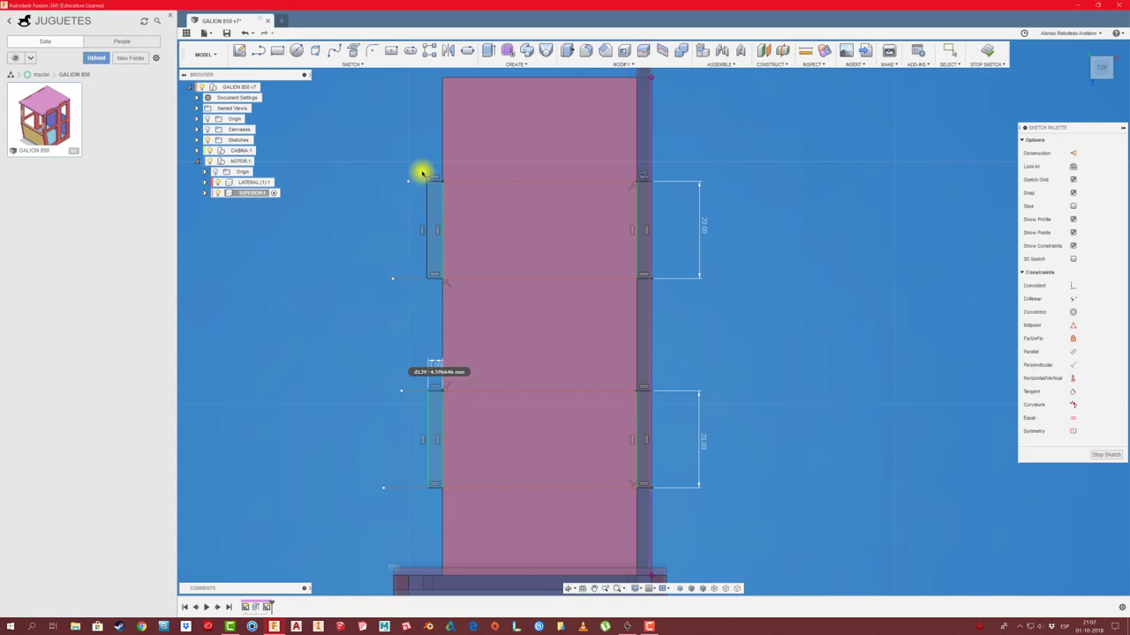
click(432, 159)
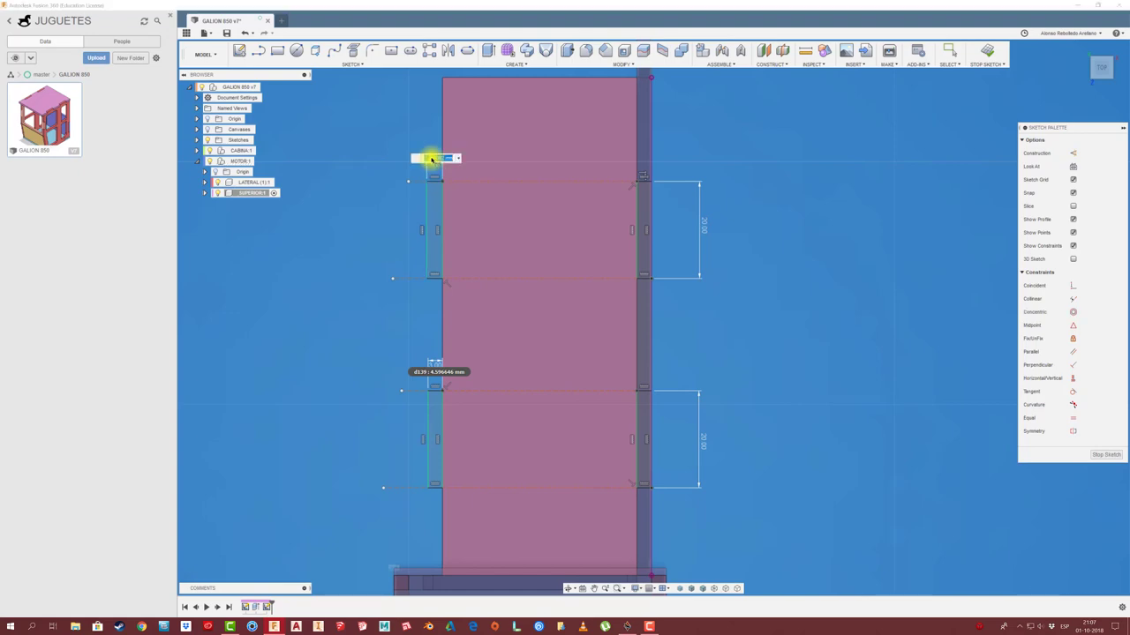
text(3)
click(979, 59)
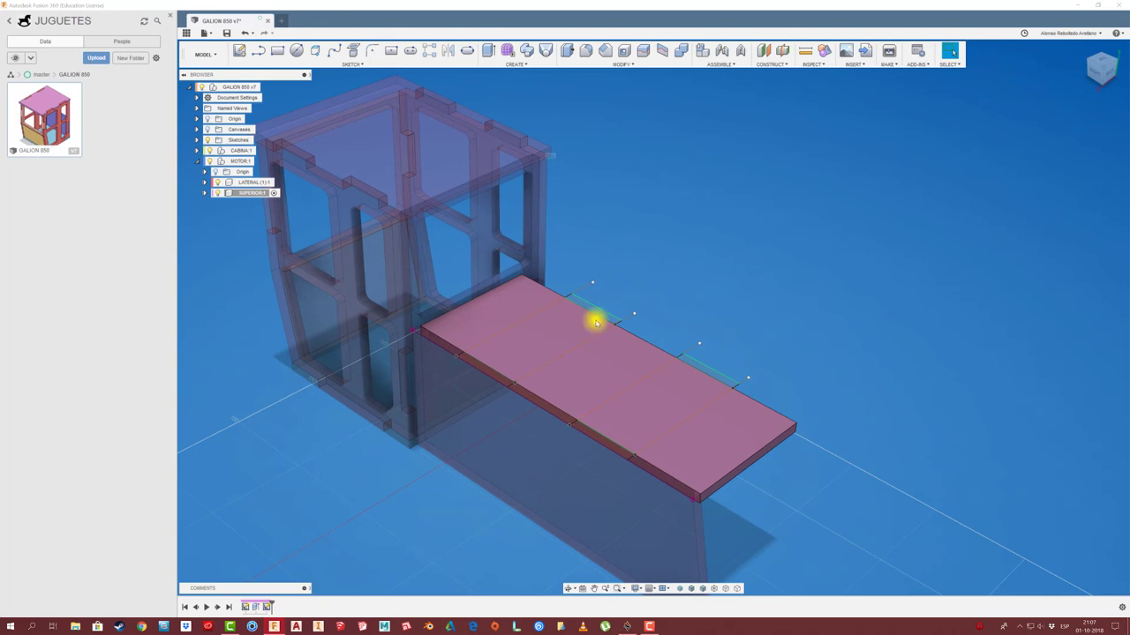
Step: Extrude all four tab profiles -5 mm, joined to the hood's top plate
key(e)
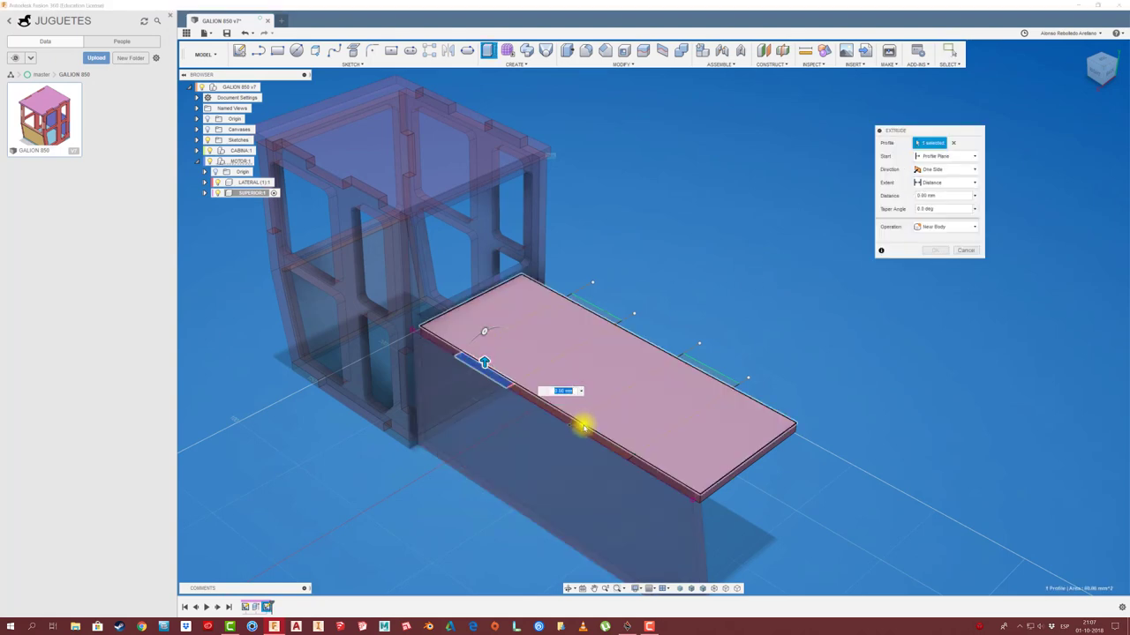
click(579, 429)
click(709, 368)
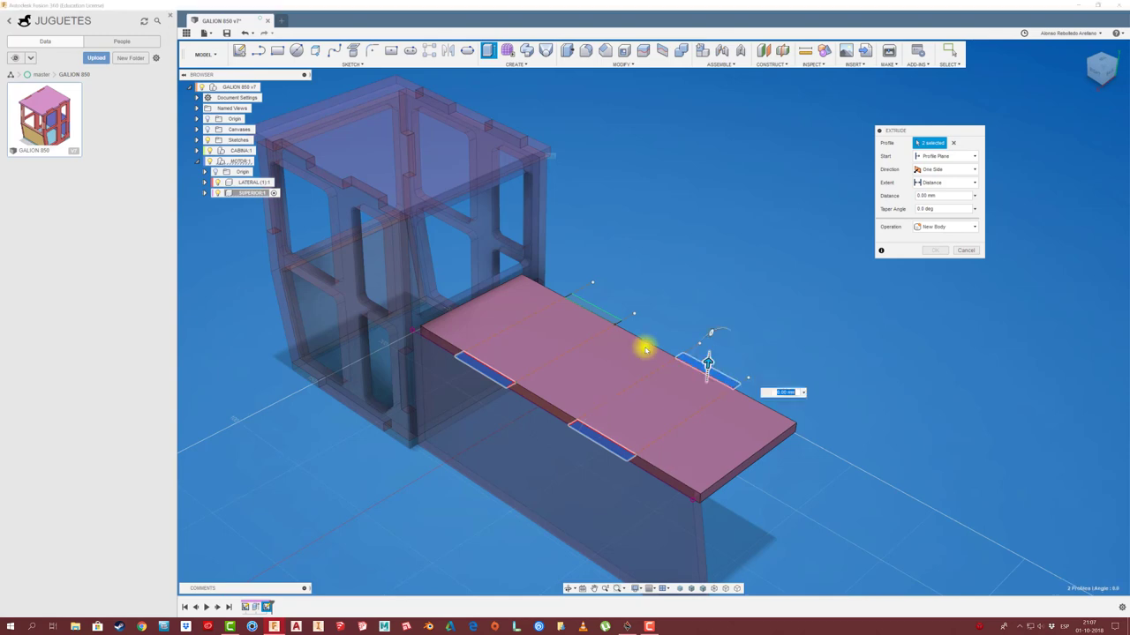
click(595, 307)
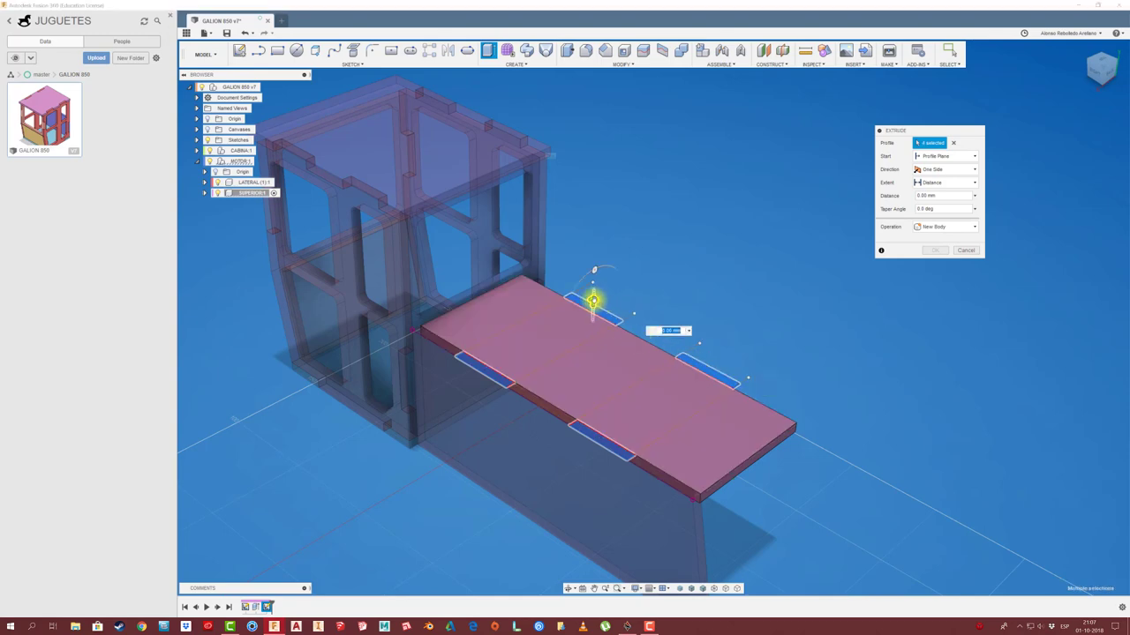
text(-5)
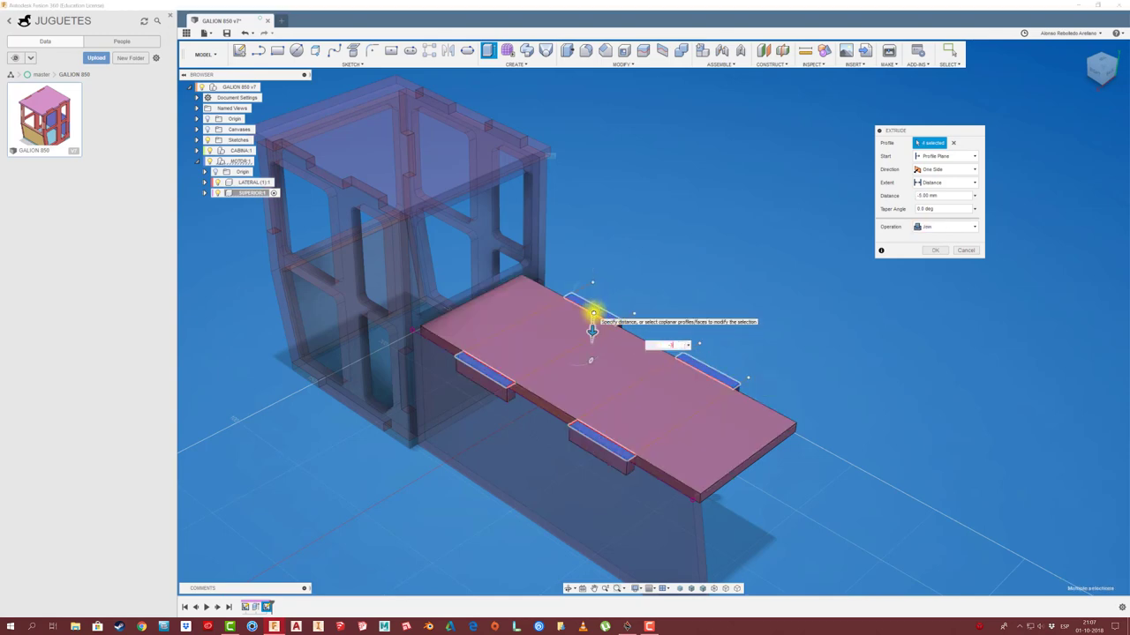
text(-3)
click(927, 253)
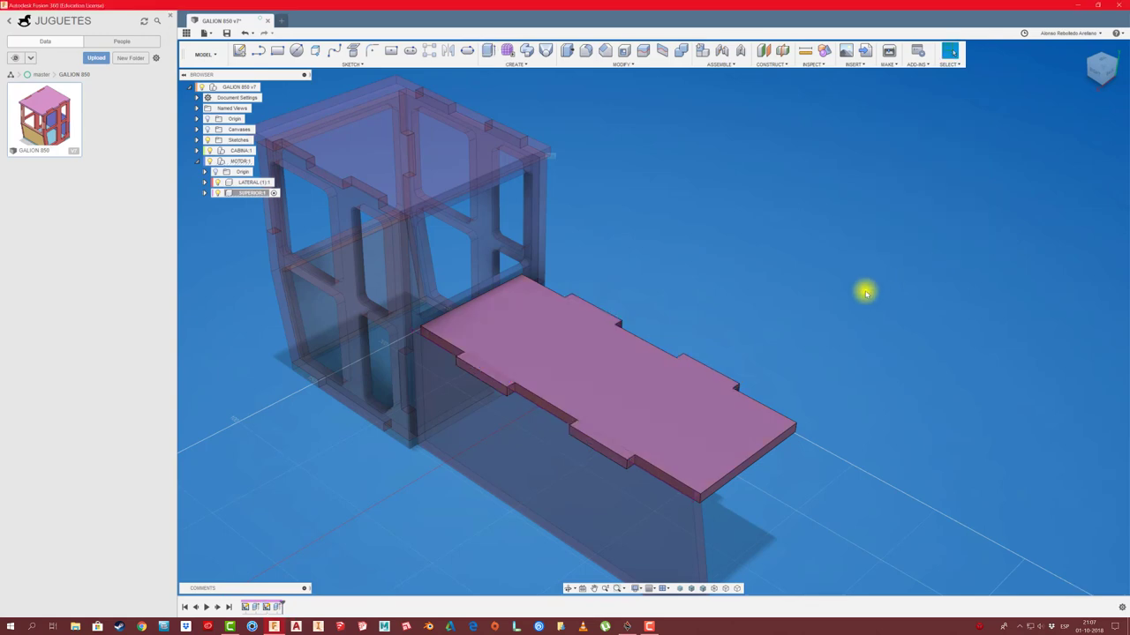
scroll(830, 278, down, 3)
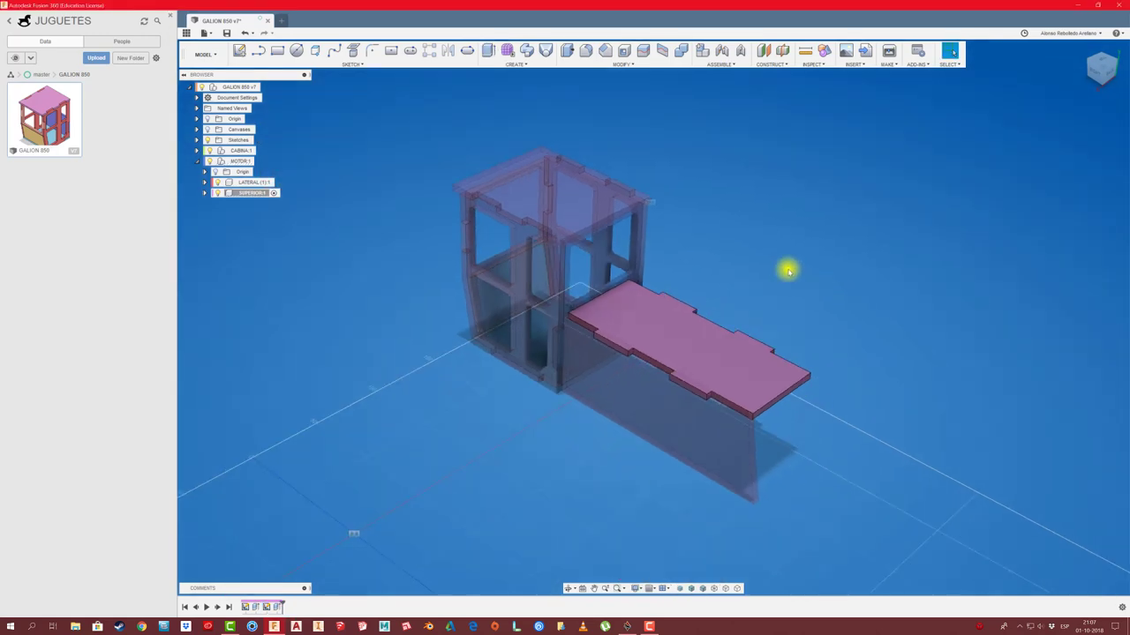
Step: With GALION active, cut tab slots into the LATERAL side panel using the top plate
click(251, 88)
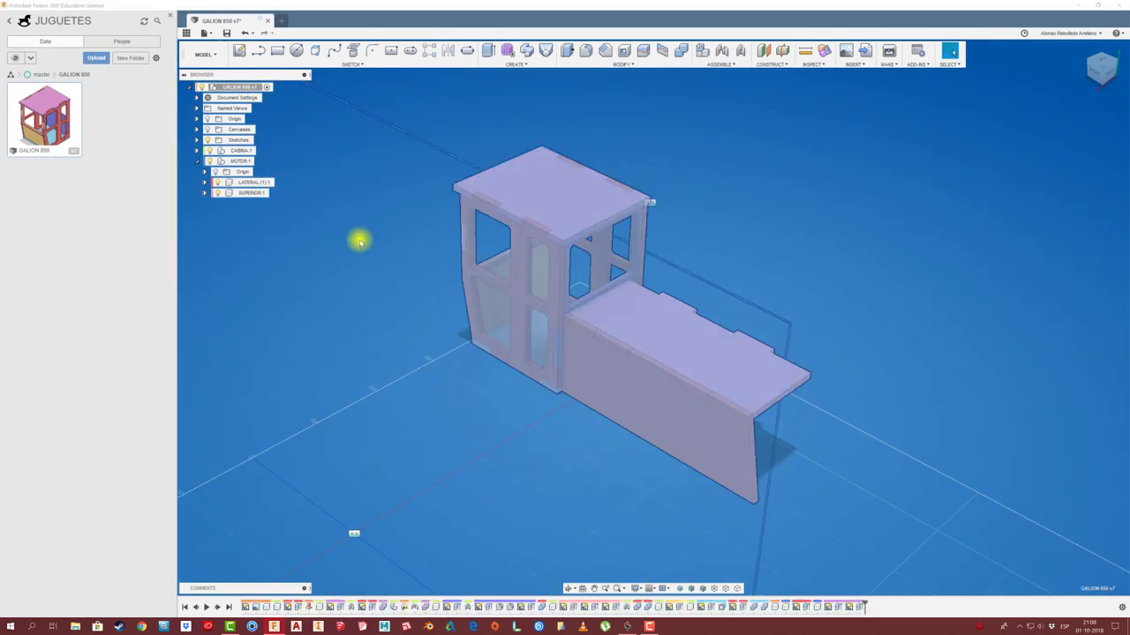
shift+middle_drag(355, 248, 645, 95)
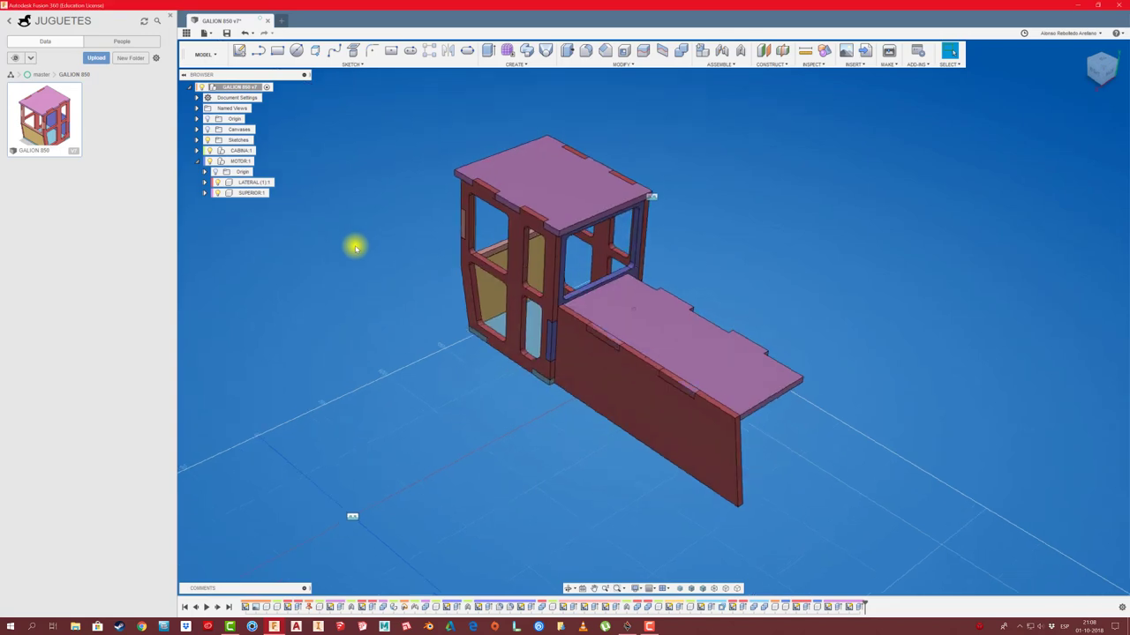
click(683, 52)
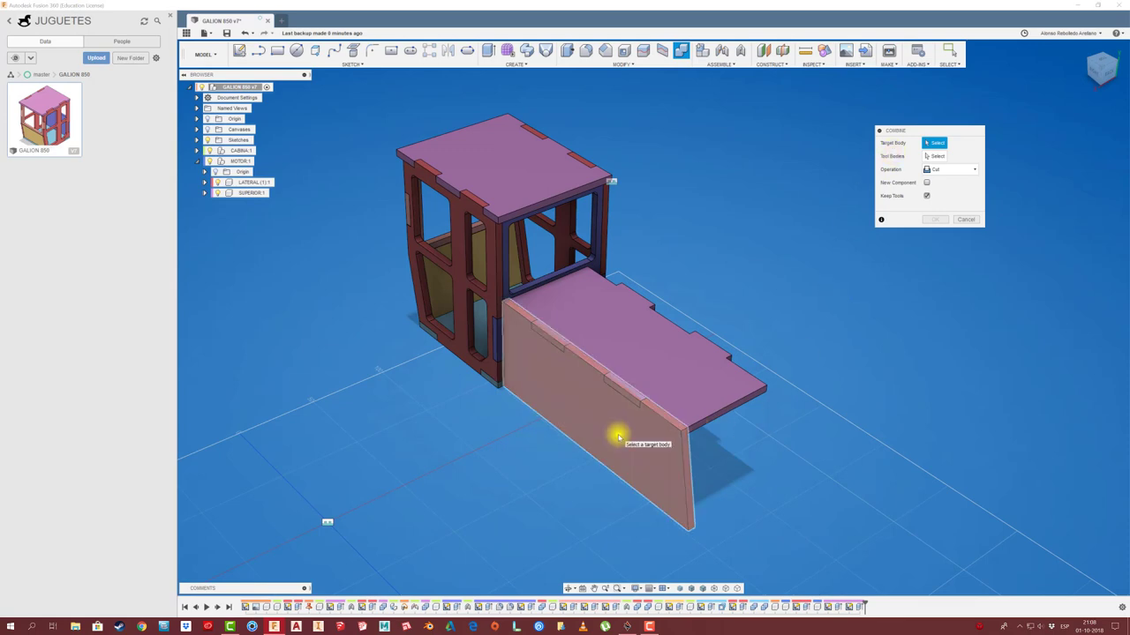
click(619, 436)
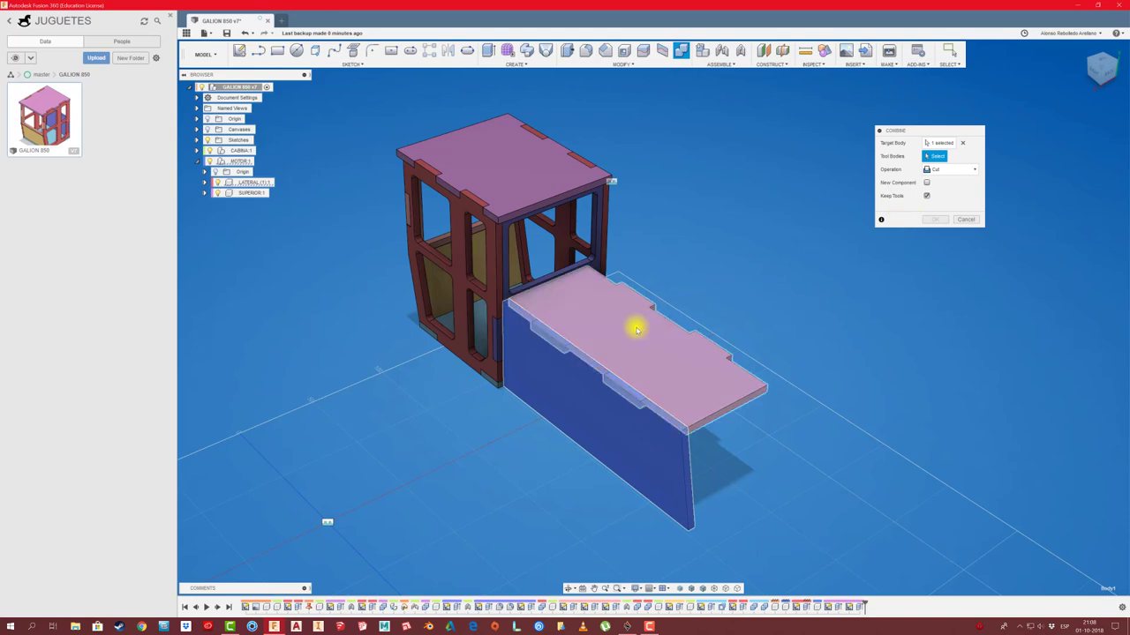
click(639, 326)
click(938, 220)
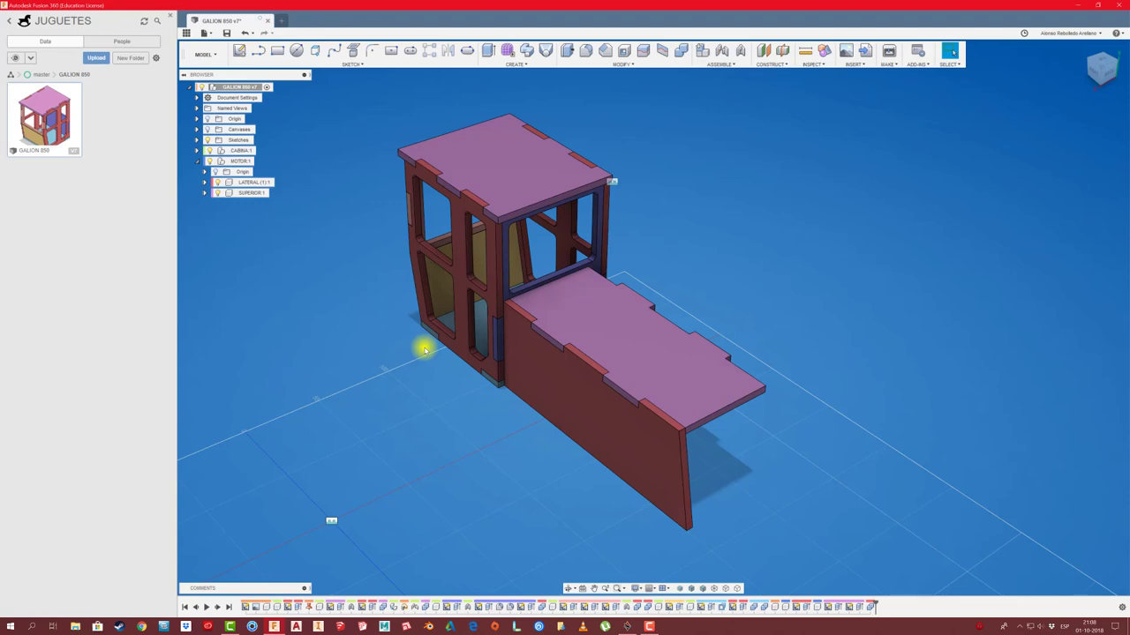
mouse_move(424, 349)
shift+middle_down()
mouse_move(396, 368)
mouse_move(446, 274)
shift+middle_up()
Step: Paste a copy of LATERAL moved -55 mm to the hood's other side and fix it with a joint
double_click(256, 183)
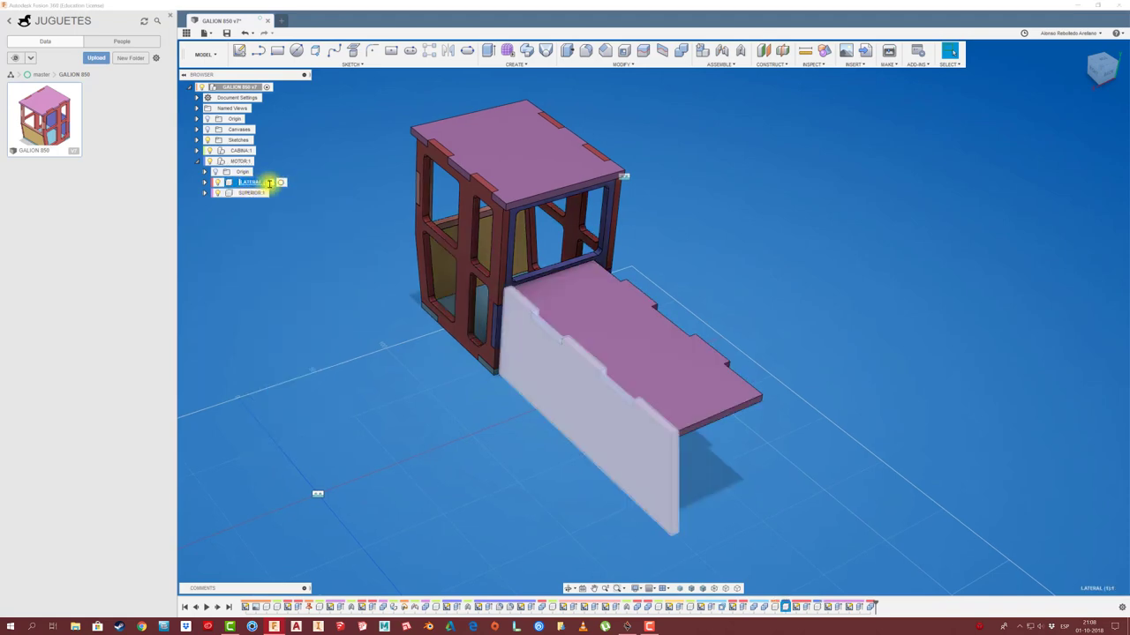
key(Escape)
key(ctrl+c)
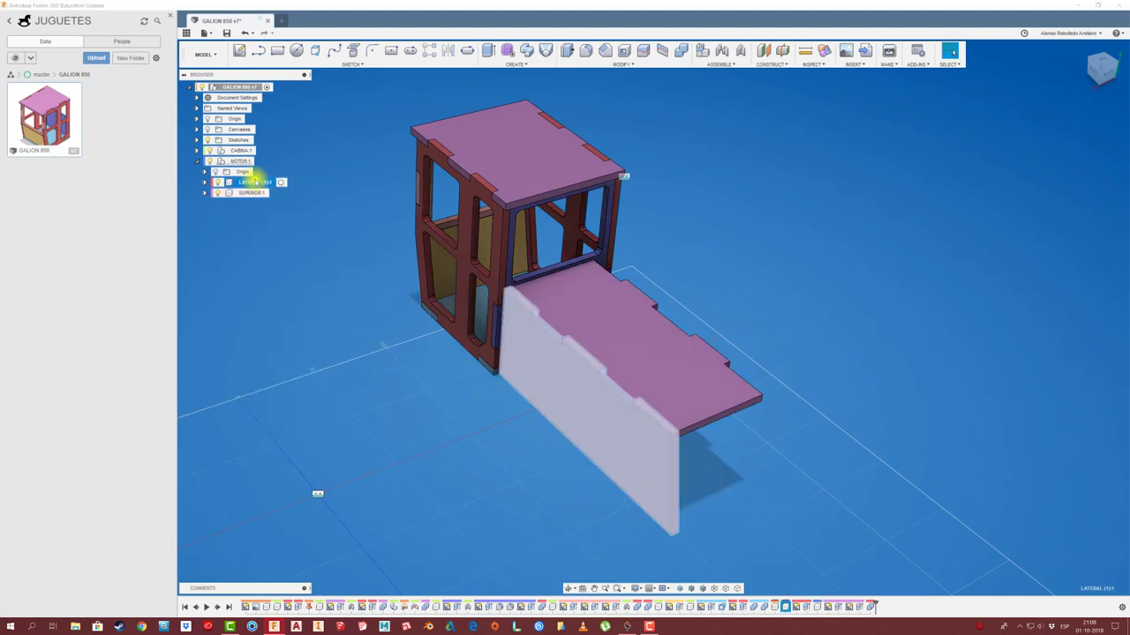
key(ctrl+v)
drag(587, 398, 660, 374)
click(935, 301)
key(j)
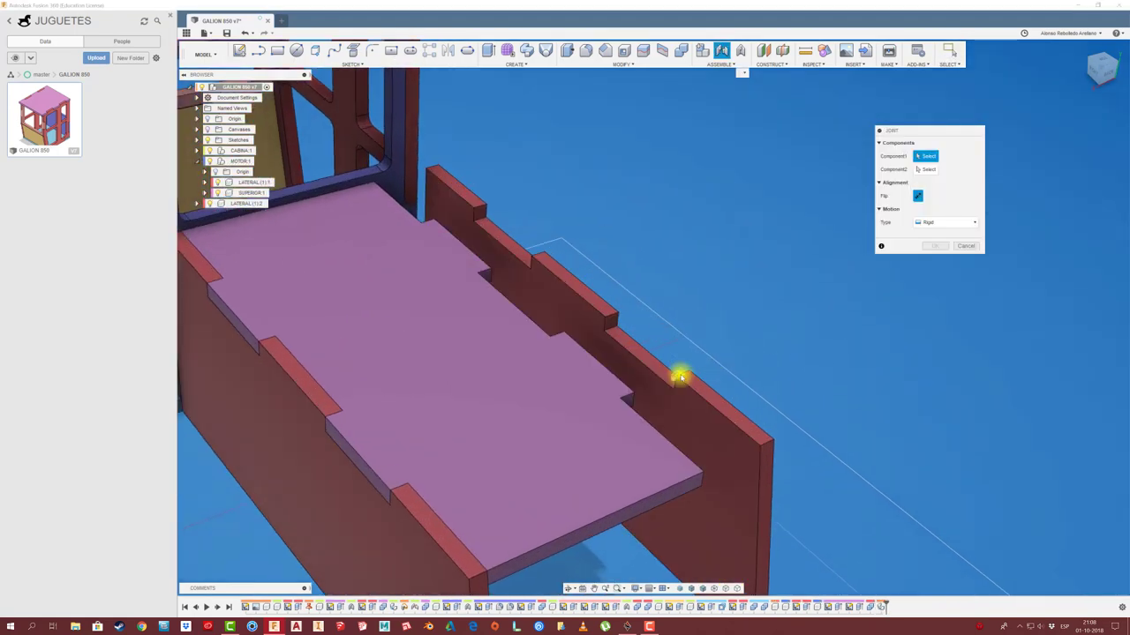
click(935, 311)
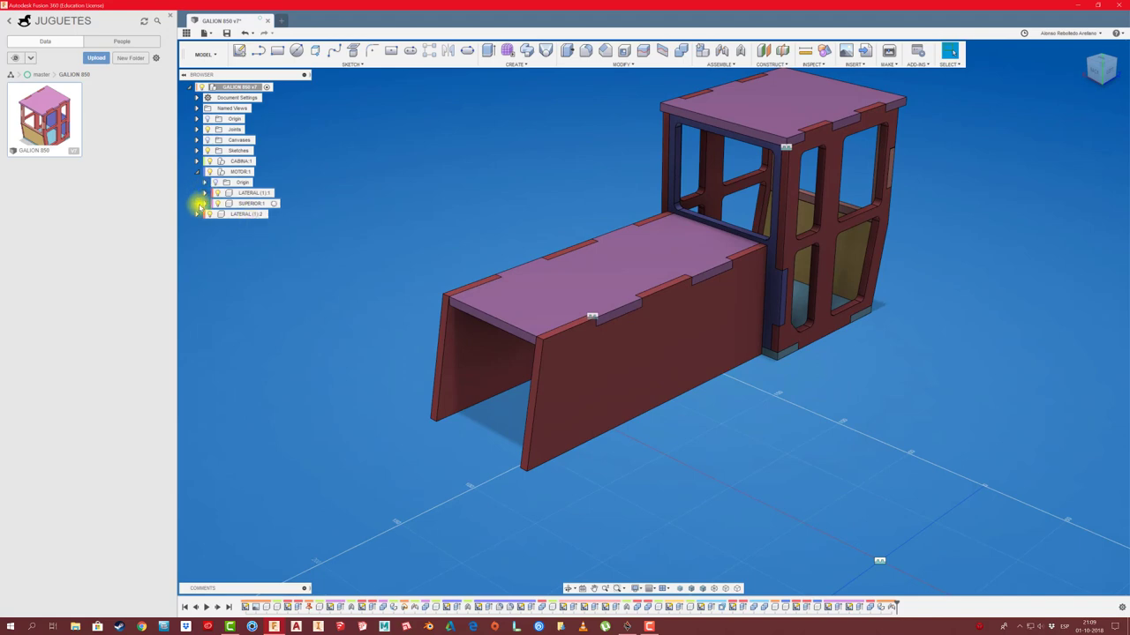
Step: Create a new component named TRASERA inside MOTOR:1
click(198, 215)
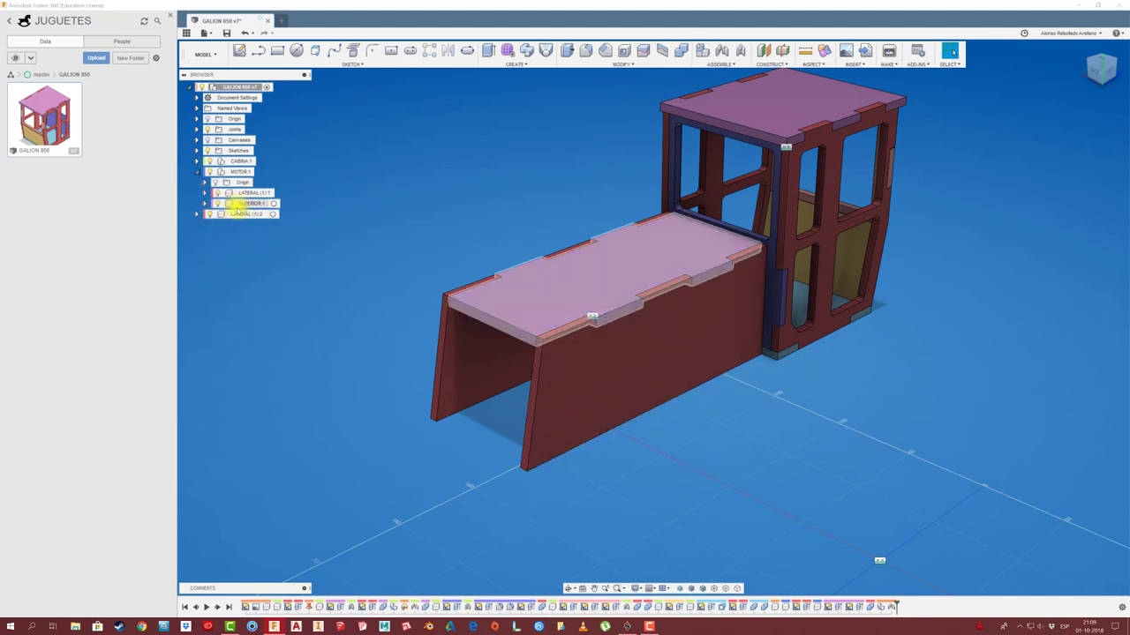
click(241, 161)
right_click(243, 163)
click(274, 201)
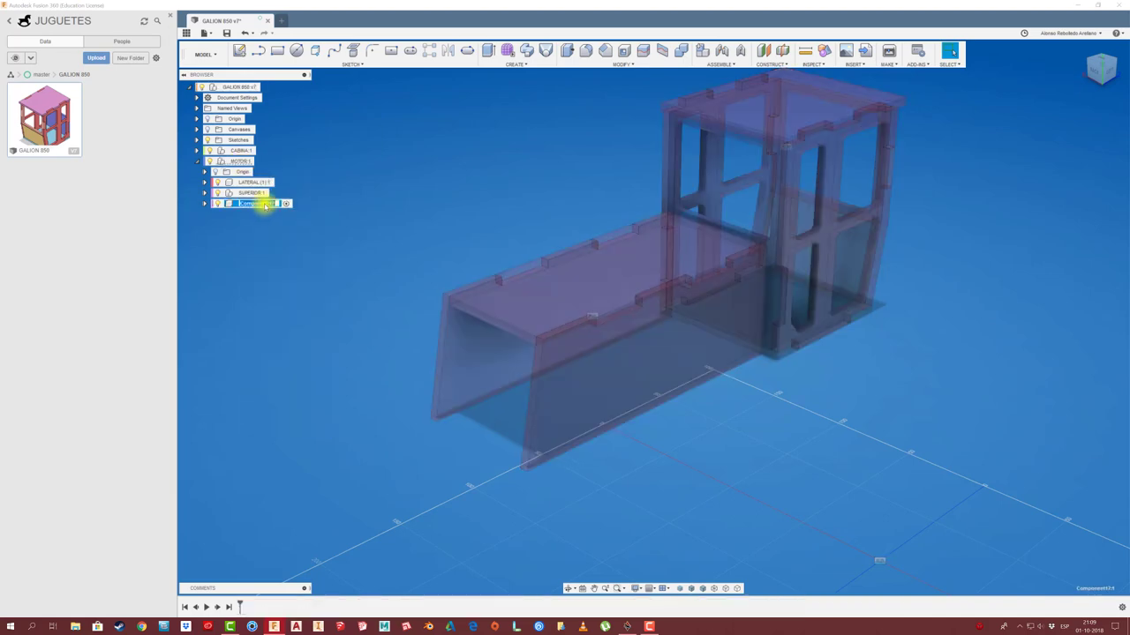
Step: Sketch a 3 mm offset strip along the side panel's slanted edge and trim it
click(455, 353)
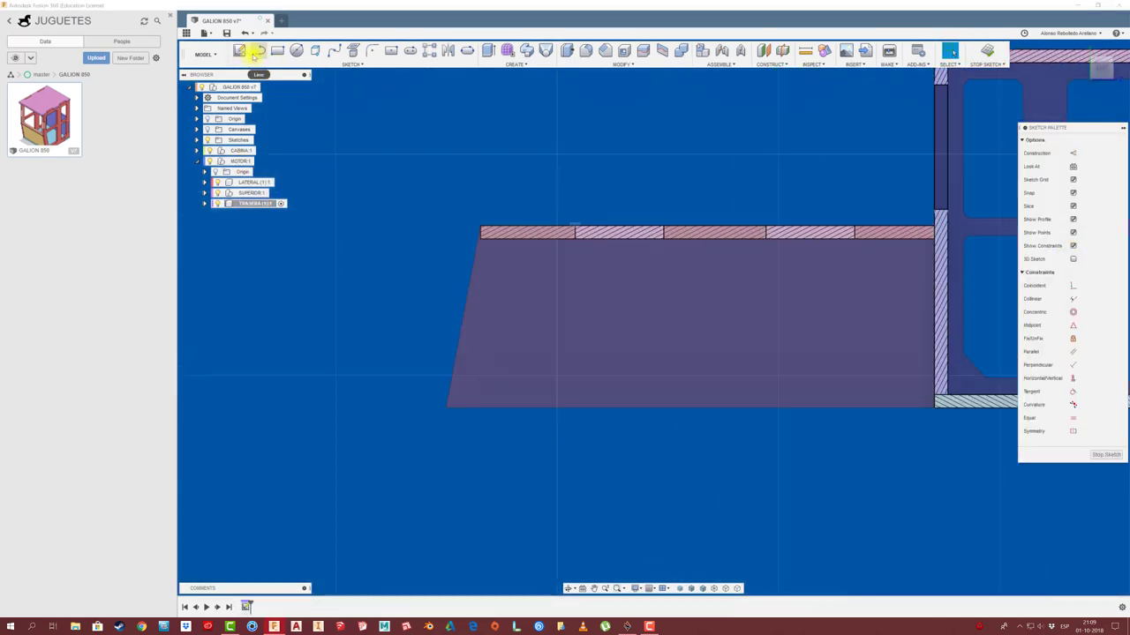
scroll(494, 247, up, 2)
click(481, 240)
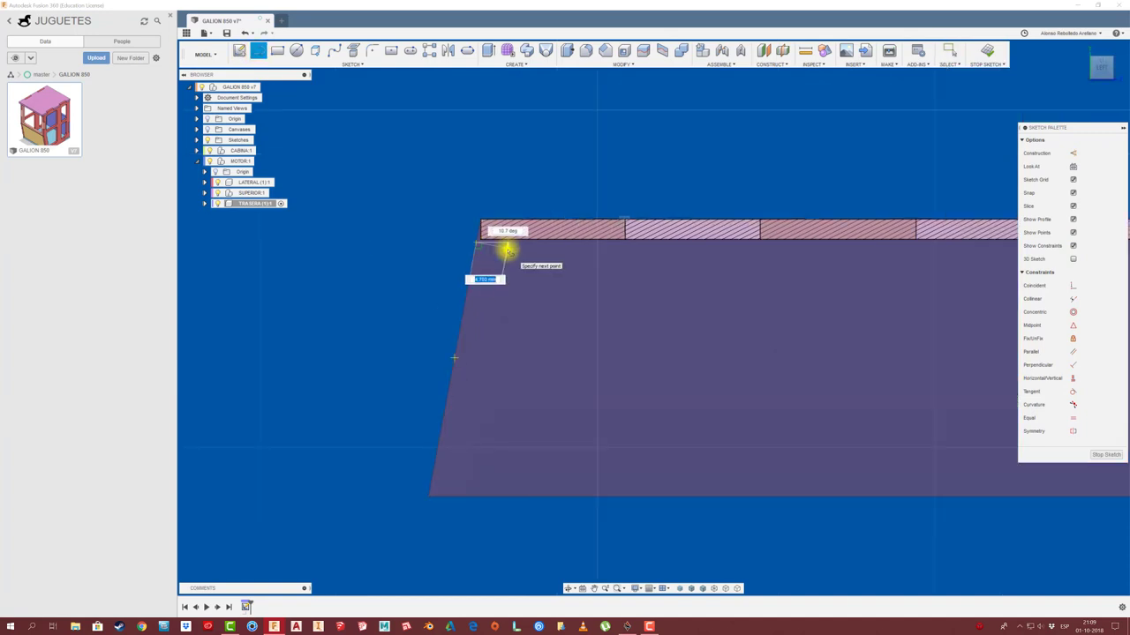
key(Return)
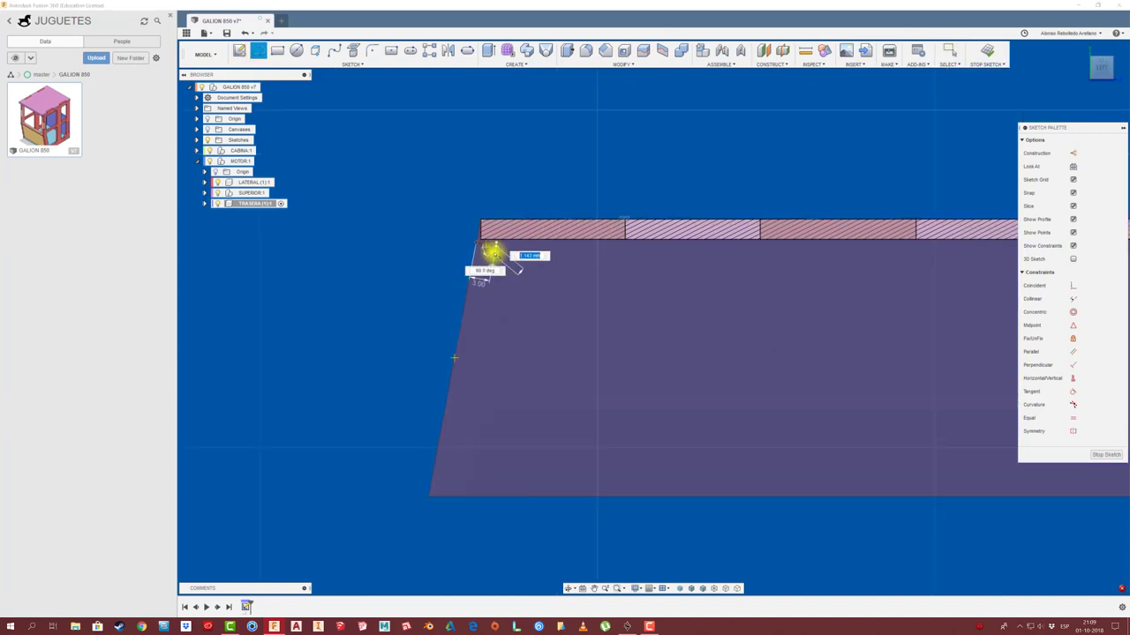
click(444, 529)
scroll(446, 514, up, 2)
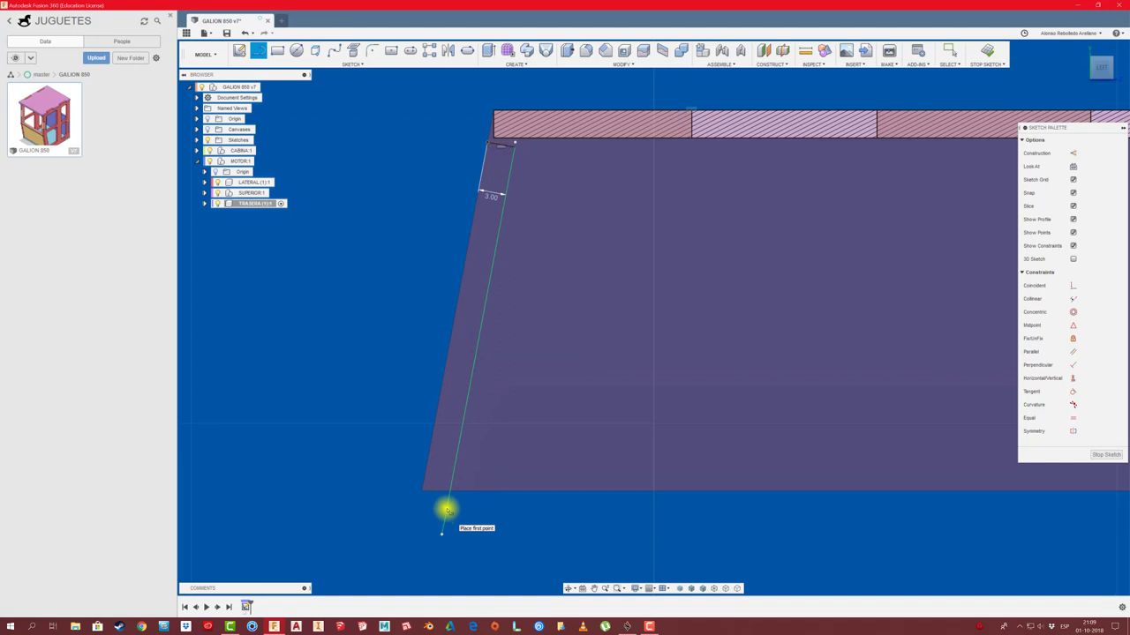
click(424, 487)
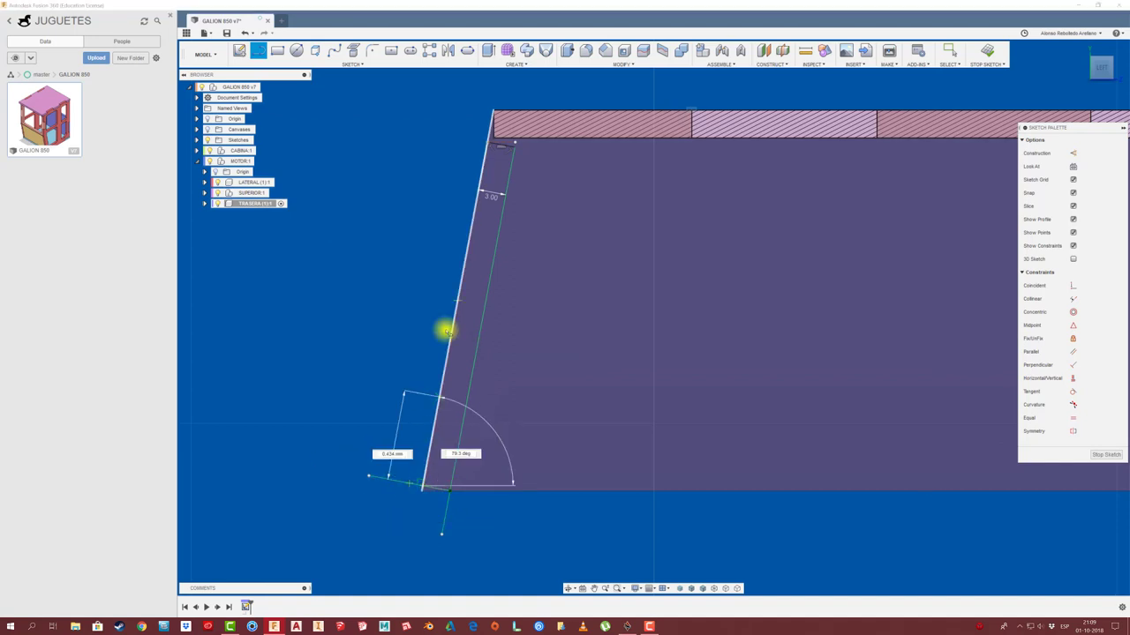
click(485, 144)
scroll(503, 159, up, 2)
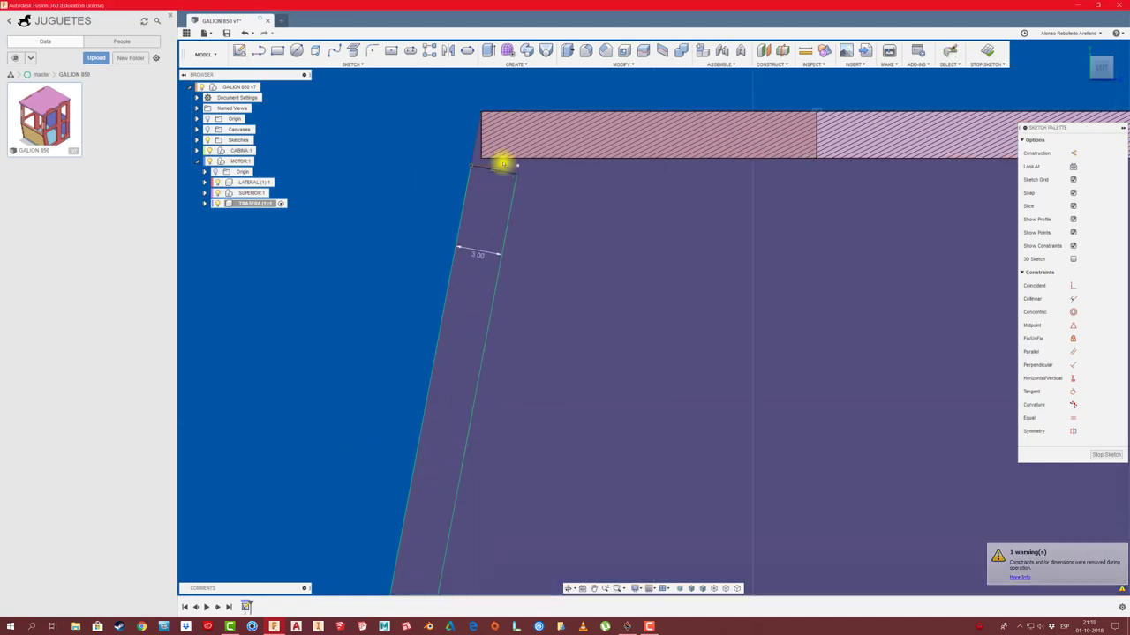
scroll(500, 172, up, 1)
key(t)
key(Escape)
scroll(391, 214, down, 2)
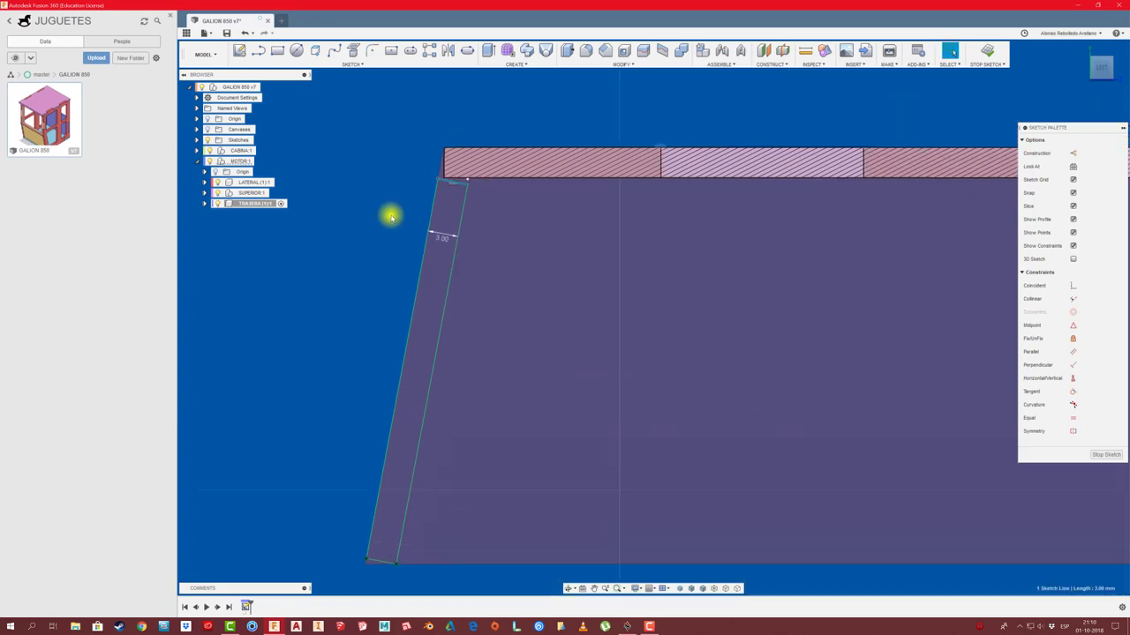
mouse_move(391, 214)
shift+middle_down()
mouse_move(335, 378)
mouse_move(360, 353)
shift+middle_up()
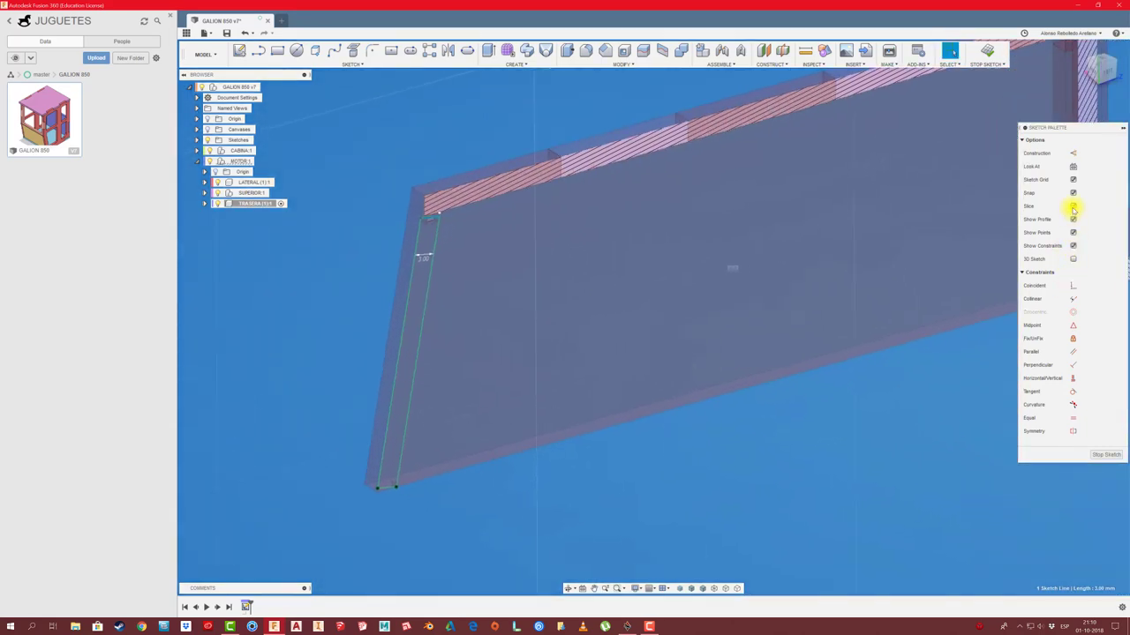
Step: Extrude the 3 mm strip across to the opposite side panel to form the end panel
key(e)
click(461, 368)
drag(462, 368, 530, 406)
click(944, 181)
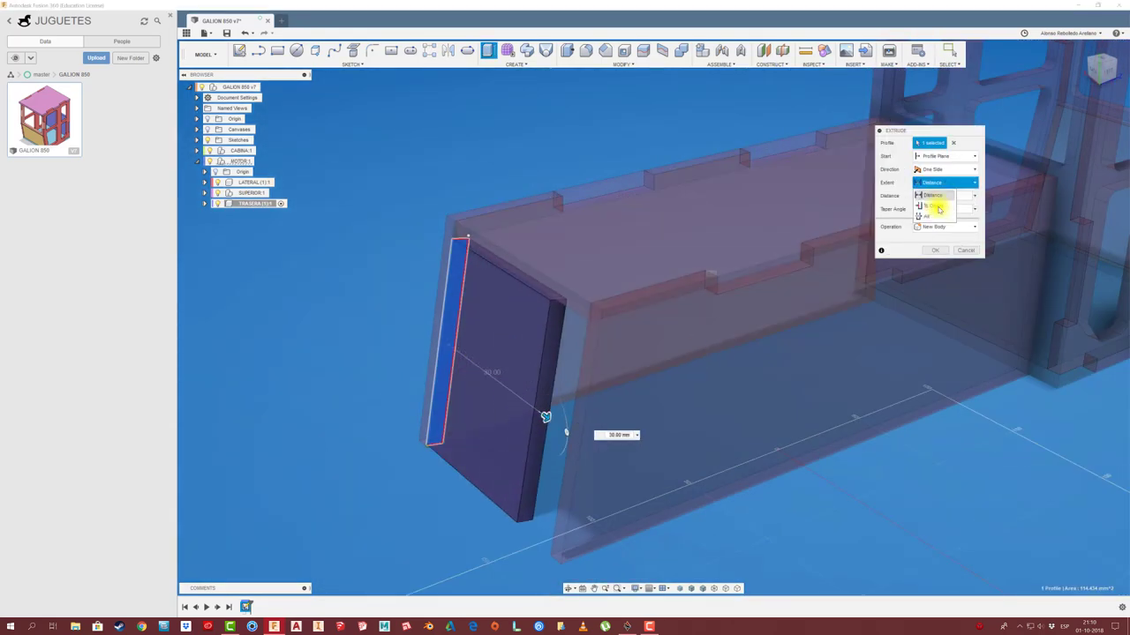
click(933, 202)
mouse_move(706, 353)
shift+middle_down()
mouse_move(656, 449)
mouse_move(794, 397)
shift+middle_up()
click(935, 282)
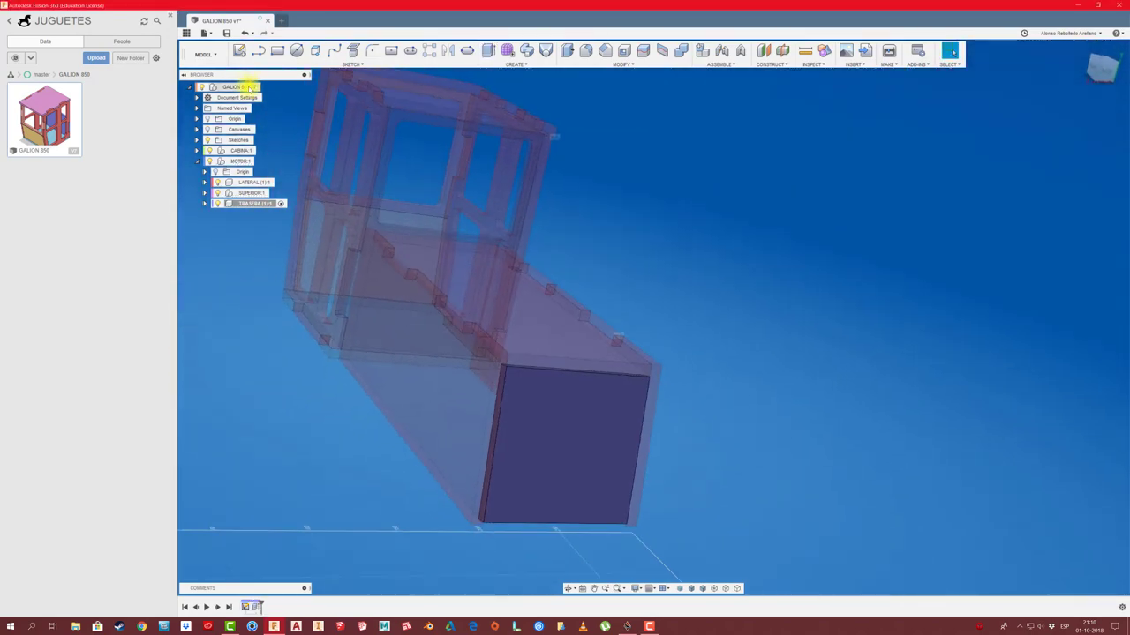
shift+middle_drag(729, 275, 664, 365)
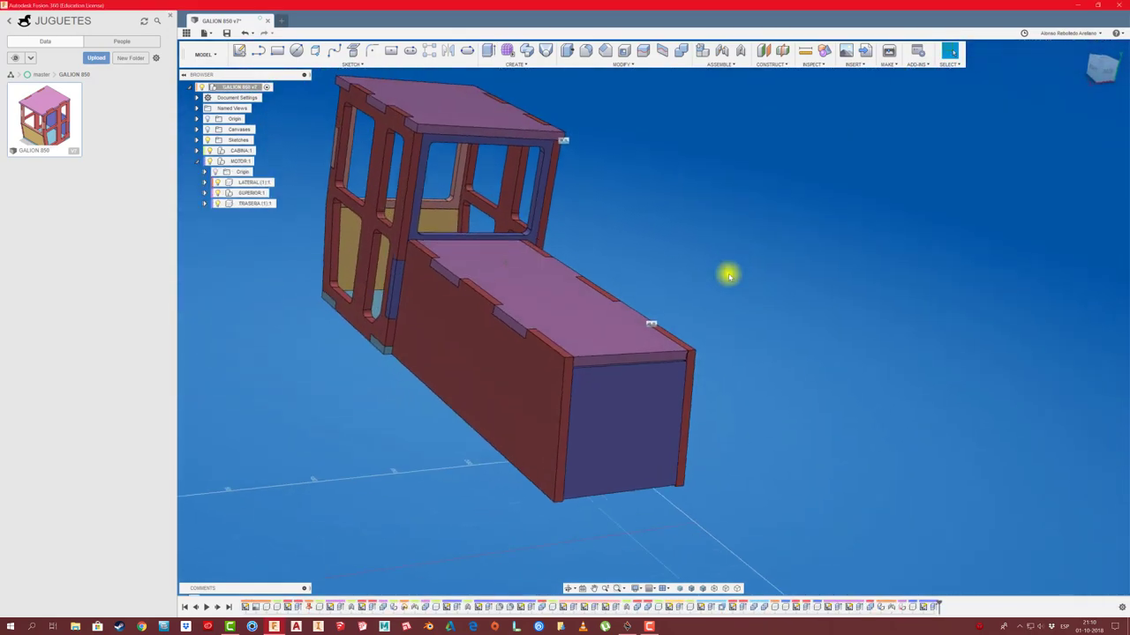
Step: In TRASERA, sketch two 30 mm tab rectangles on the end panel's face
double_click(255, 204)
click(623, 365)
key(r)
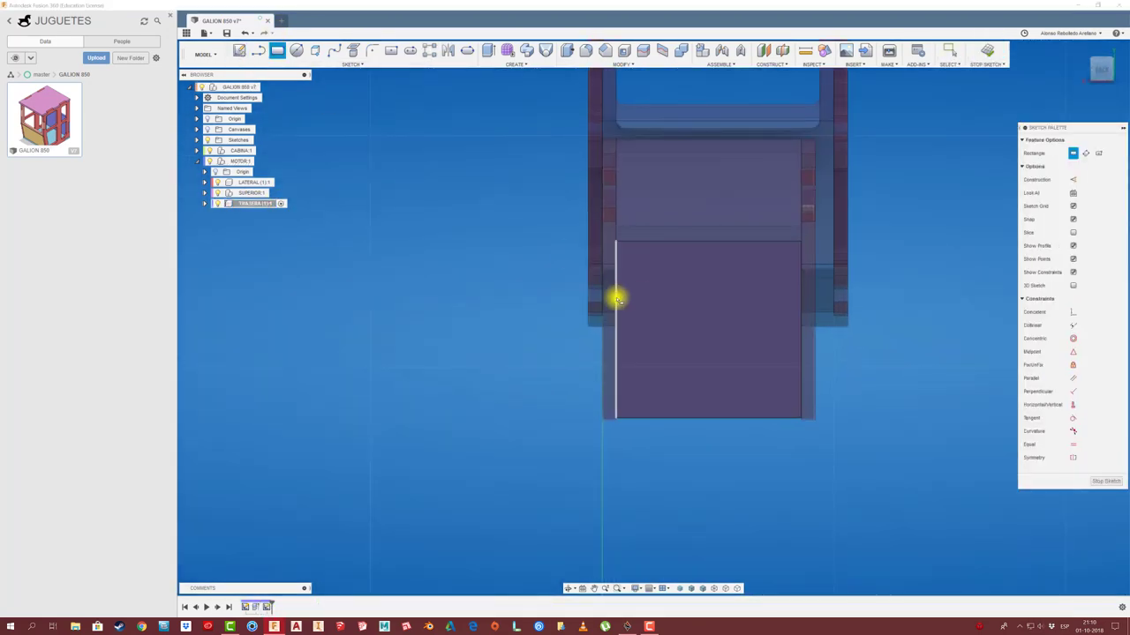
click(615, 292)
click(544, 340)
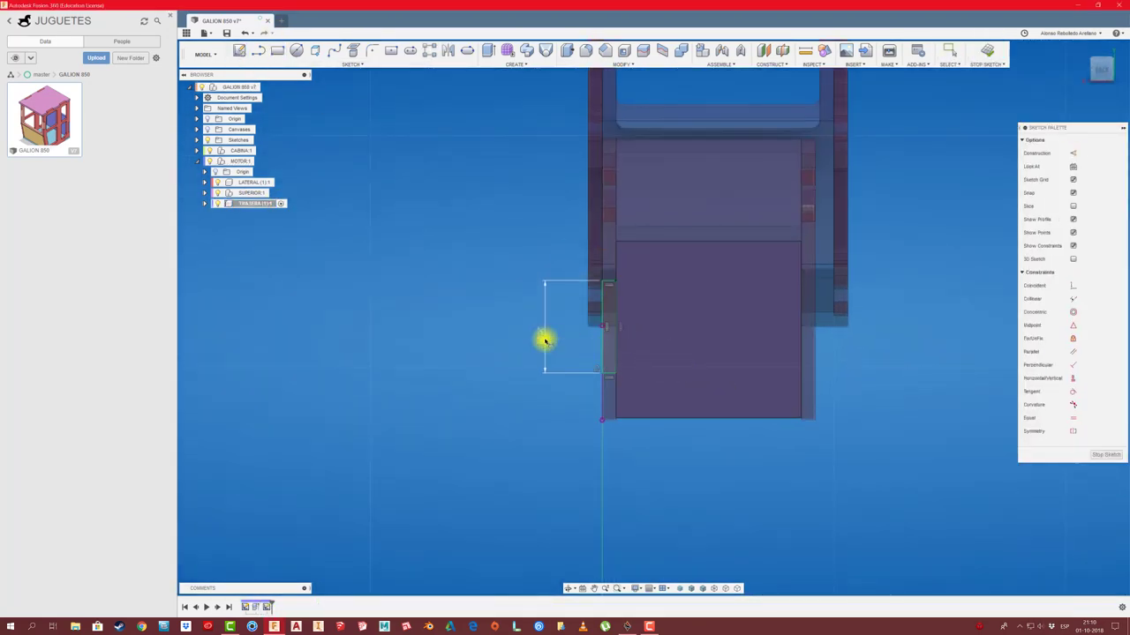
click(611, 283)
key(x)
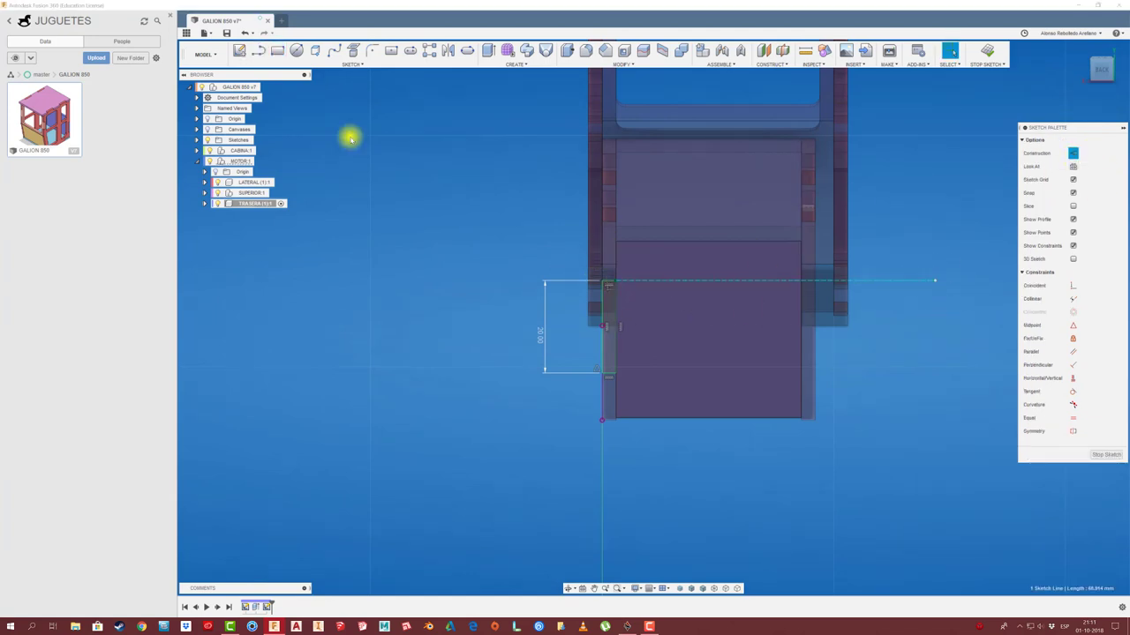
click(815, 282)
click(821, 379)
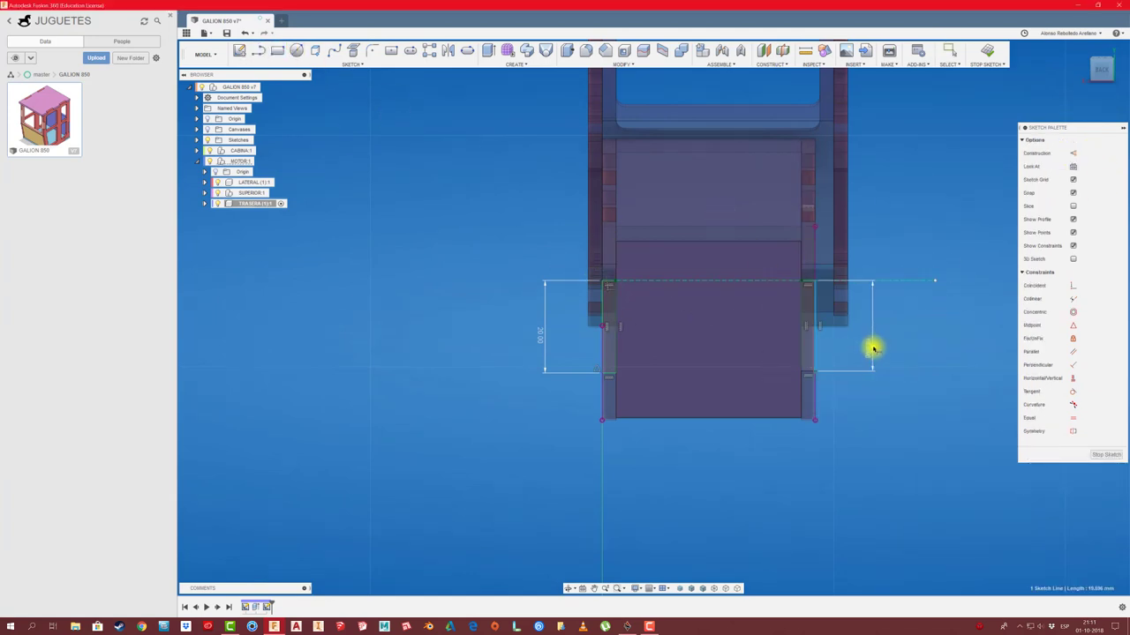
click(872, 349)
click(1106, 455)
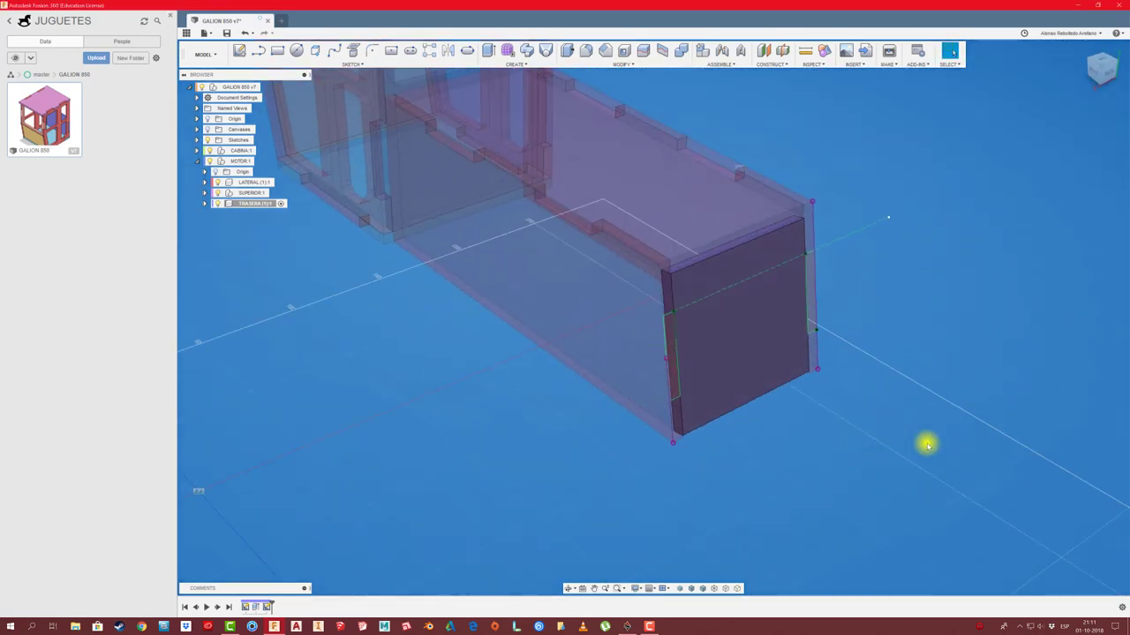
Step: Extrude both tab rectangles from the end panel
key(e)
click(671, 371)
click(811, 296)
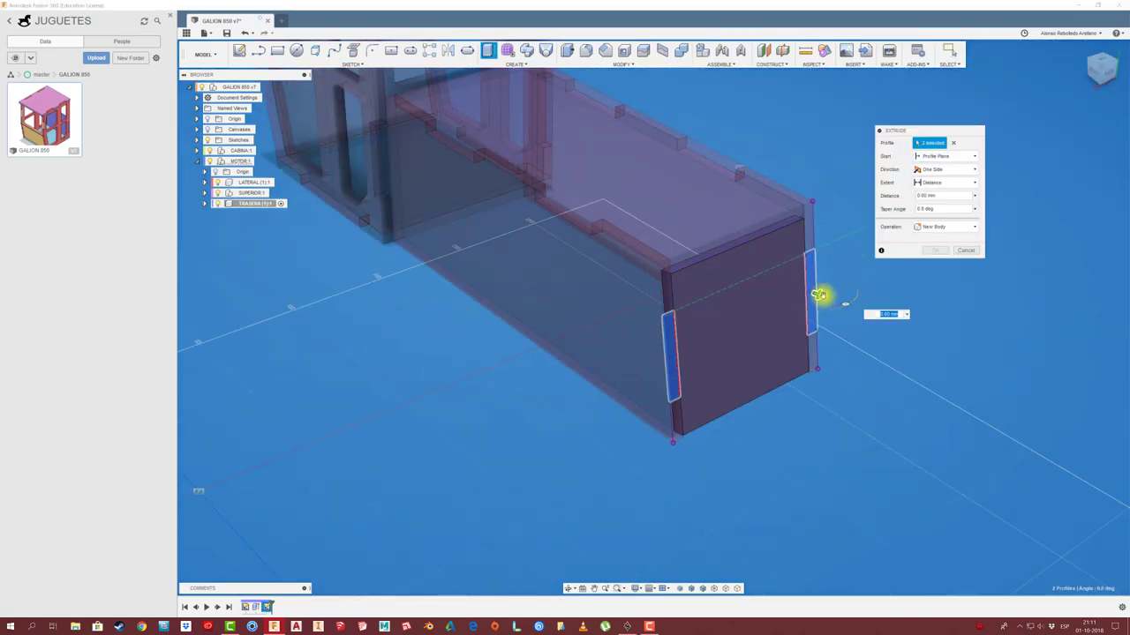
key(Escape)
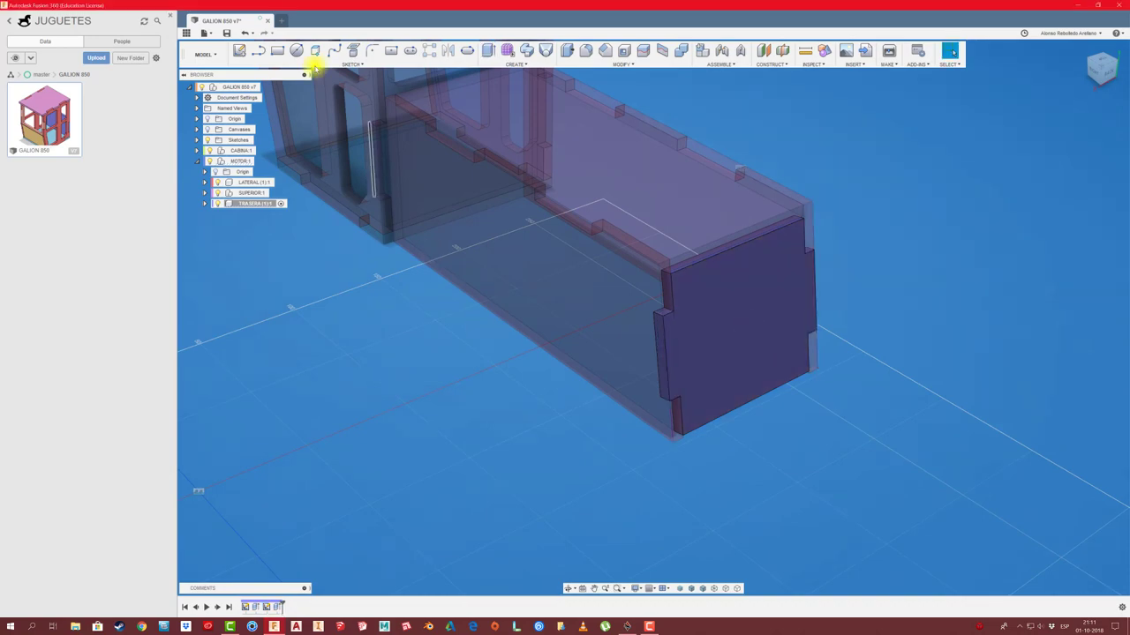
click(266, 87)
scroll(424, 313, up, 3)
shift+middle_drag(425, 313, 438, 265)
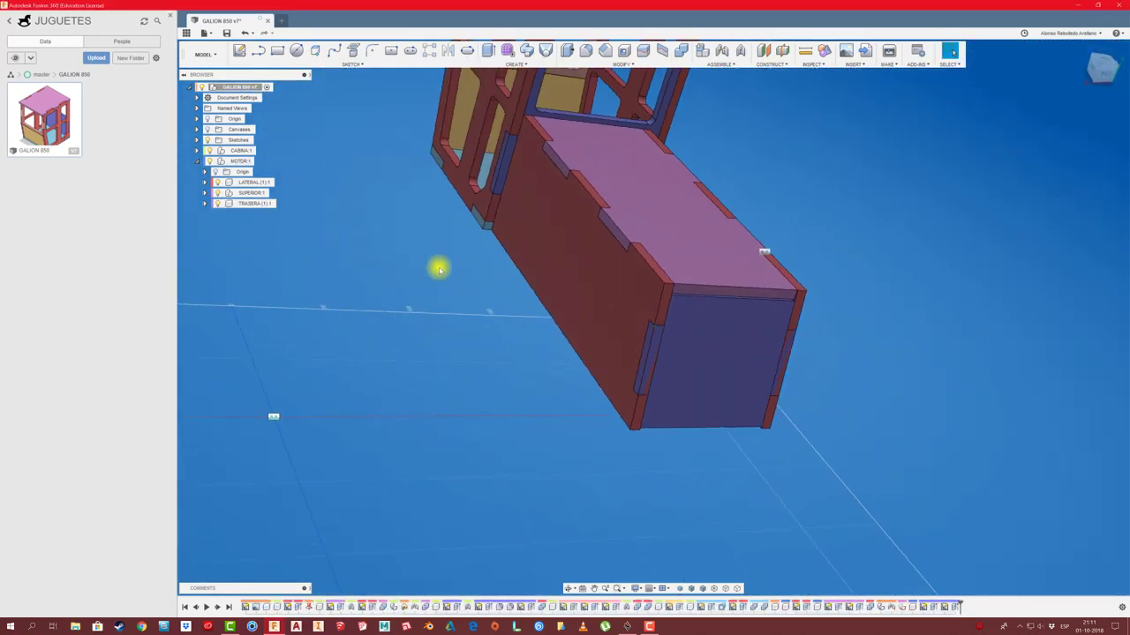
Step: Cut matching tab slots into the LATERAL side panels using the end panel, then check the fit
click(680, 51)
click(650, 379)
key(Return)
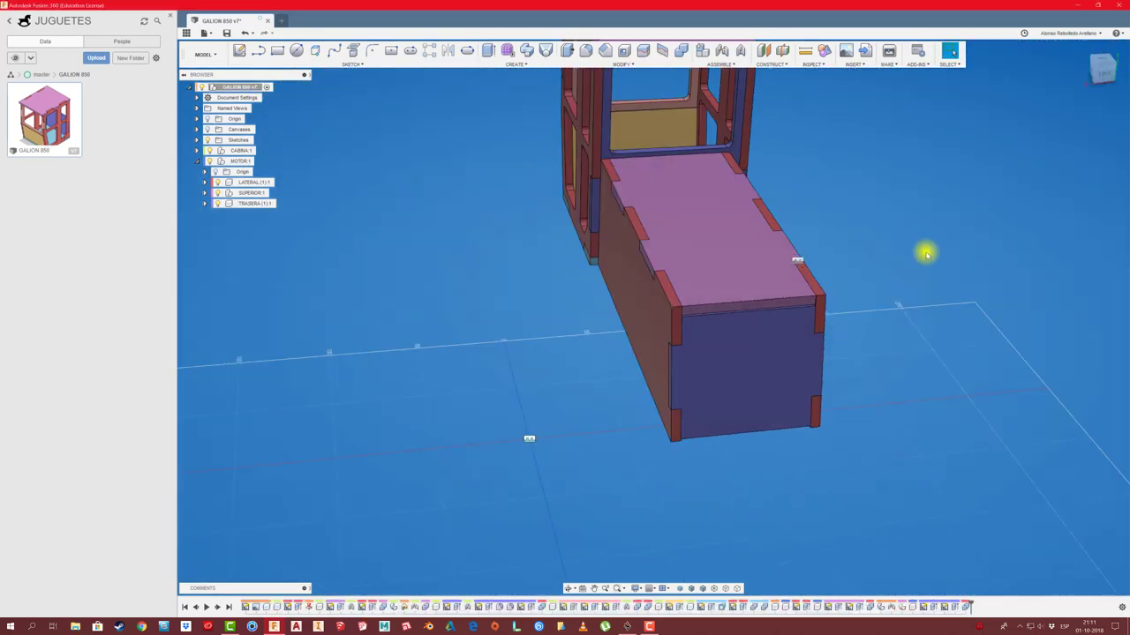
mouse_move(926, 250)
shift+middle_down()
mouse_move(628, 391)
mouse_move(644, 436)
mouse_move(859, 309)
shift+middle_up()
drag(639, 397, 772, 434)
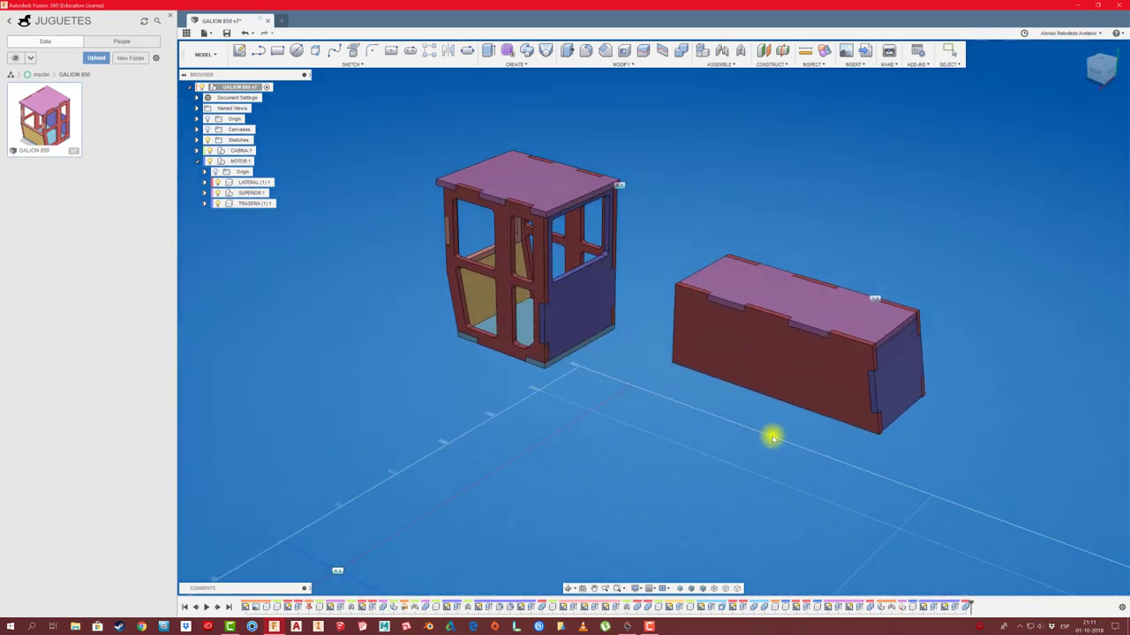
mouse_move(771, 433)
shift+middle_down()
mouse_move(747, 461)
mouse_move(645, 447)
mouse_move(630, 398)
mouse_move(660, 221)
mouse_move(753, 371)
shift+middle_up()
key(ctrl+z)
Step: Fix the TRASERA panel to the motor parts with an as-built joint
click(740, 50)
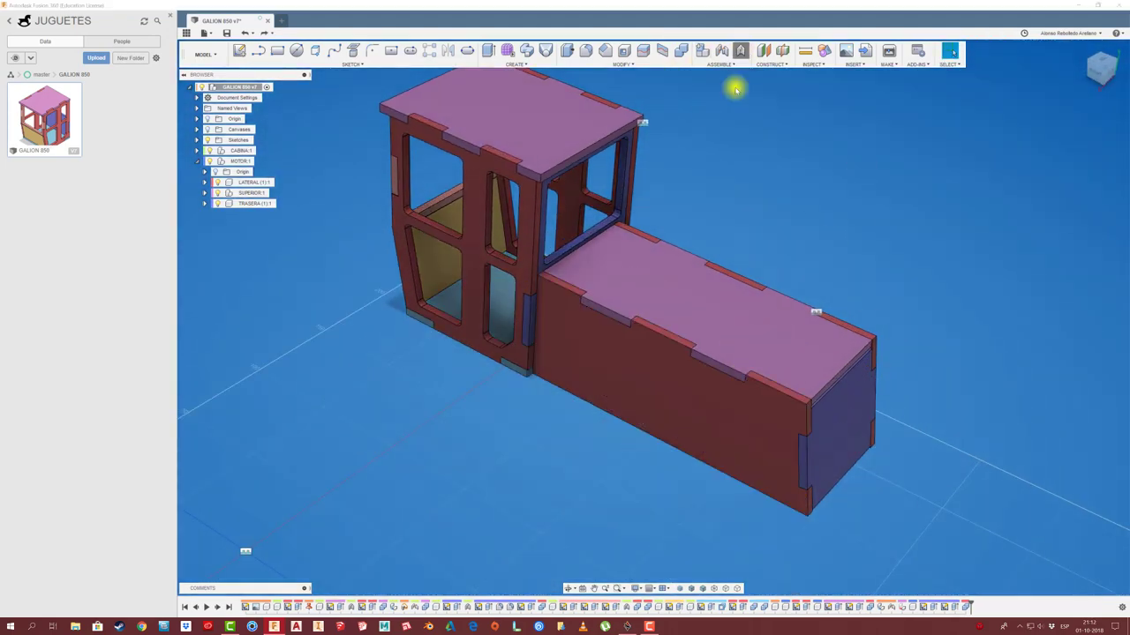
click(777, 397)
click(936, 204)
click(739, 51)
click(810, 360)
key(Escape)
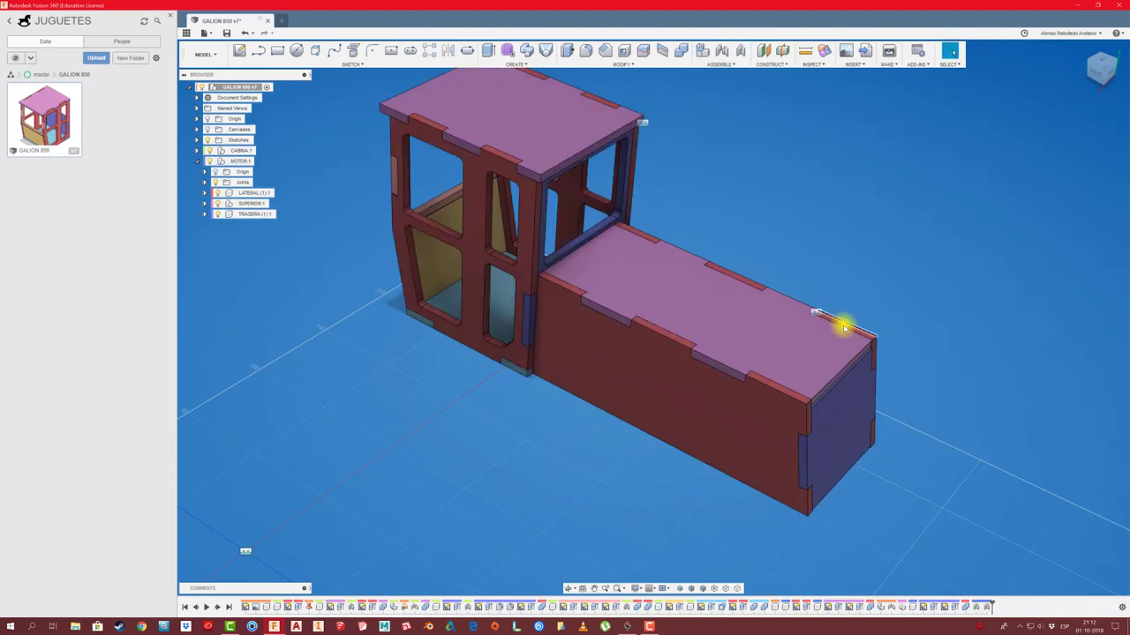
mouse_move(845, 323)
mouse_down()
mouse_move(888, 356)
mouse_move(868, 338)
mouse_move(919, 302)
mouse_move(700, 423)
mouse_move(785, 444)
mouse_up()
shift+middle_drag(785, 444, 653, 153)
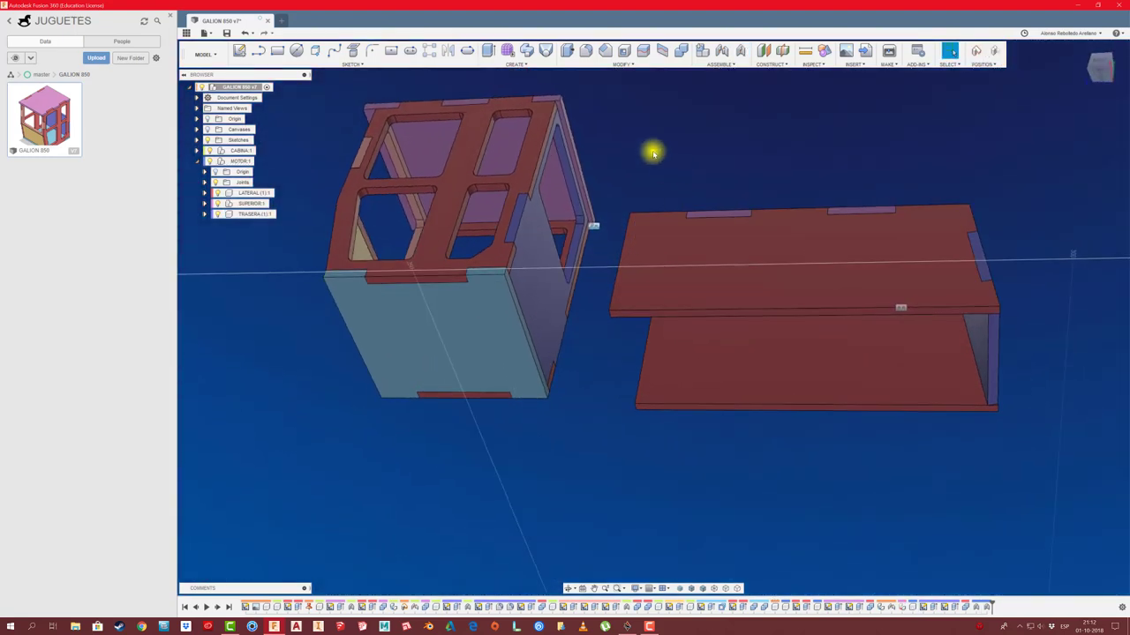
Step: Add a new component inside MOTOR for the floor plate
right_click(240, 160)
click(287, 202)
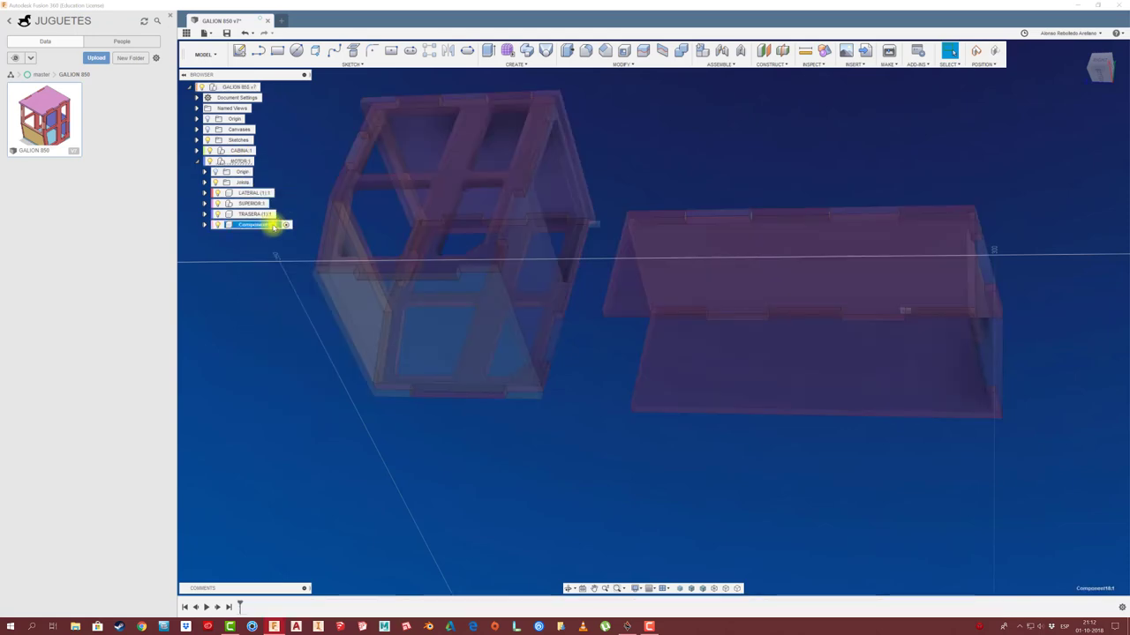
key(a)
key(Escape)
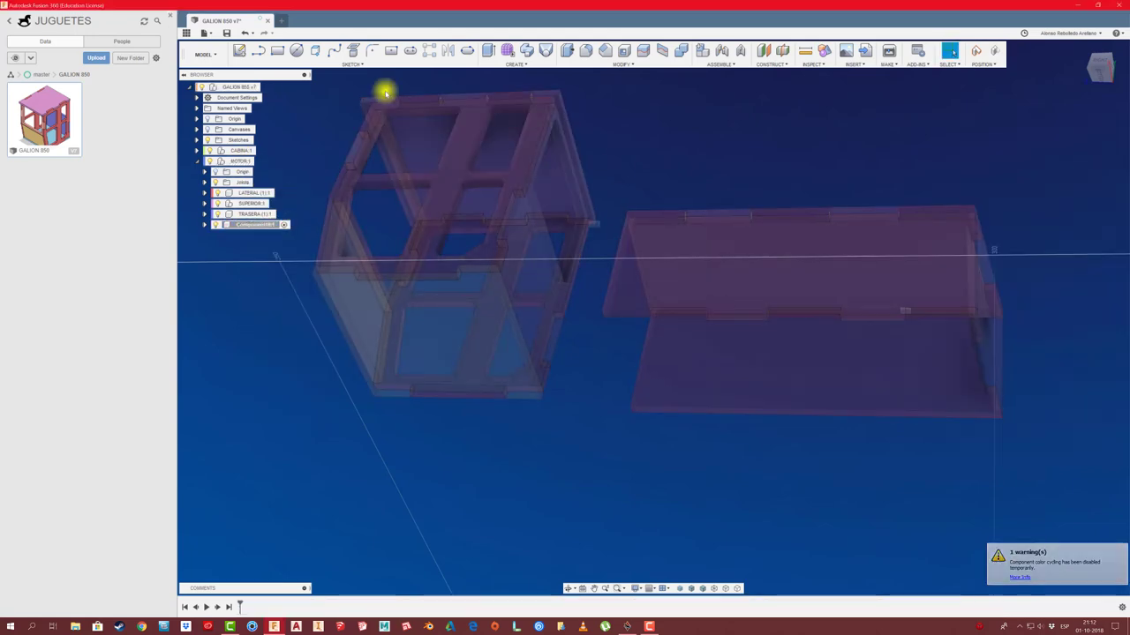
Step: Start a sketch on the box's underside and project its bottom outline
click(618, 305)
click(613, 310)
click(277, 51)
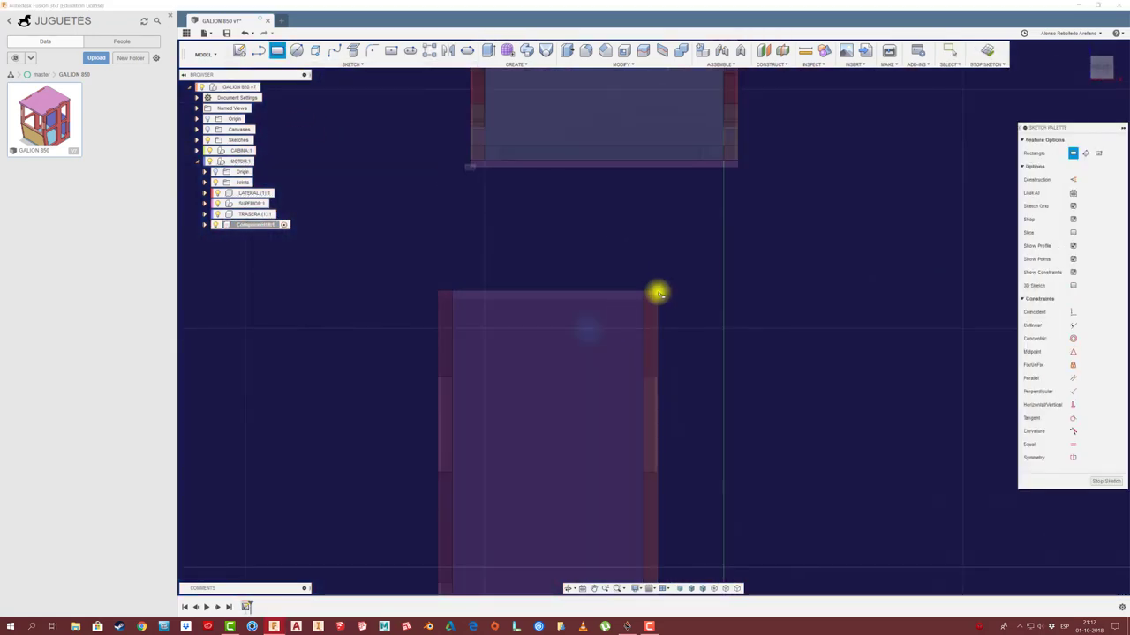
click(656, 290)
mouse_move(573, 472)
shift+middle_down()
mouse_move(688, 460)
mouse_move(888, 368)
mouse_move(828, 306)
shift+middle_up()
key(Escape)
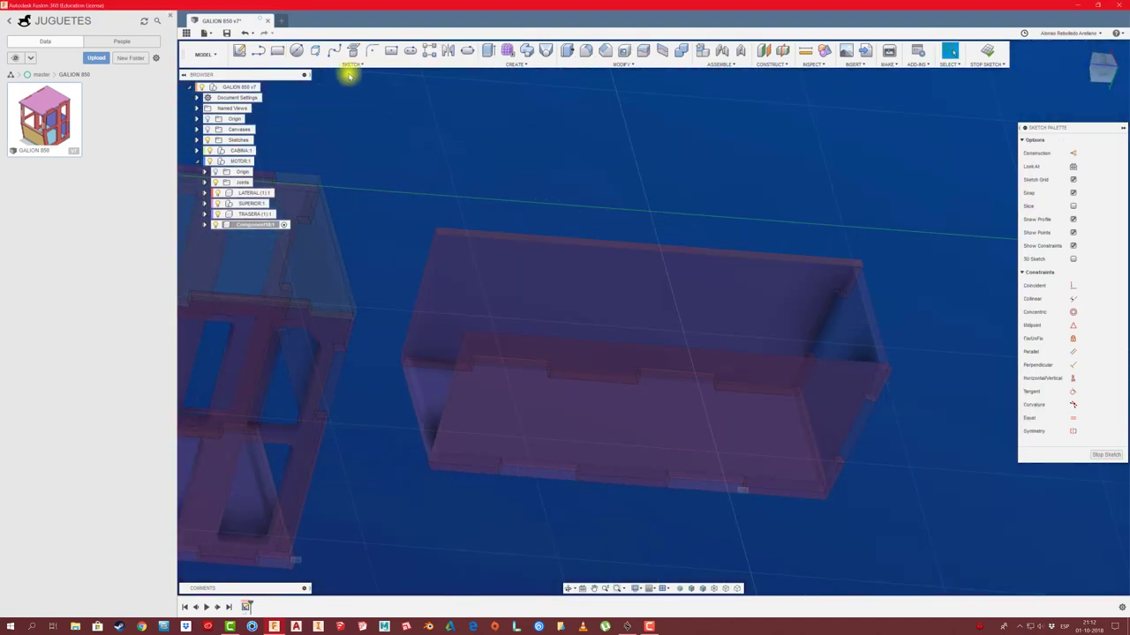
click(351, 64)
click(285, 297)
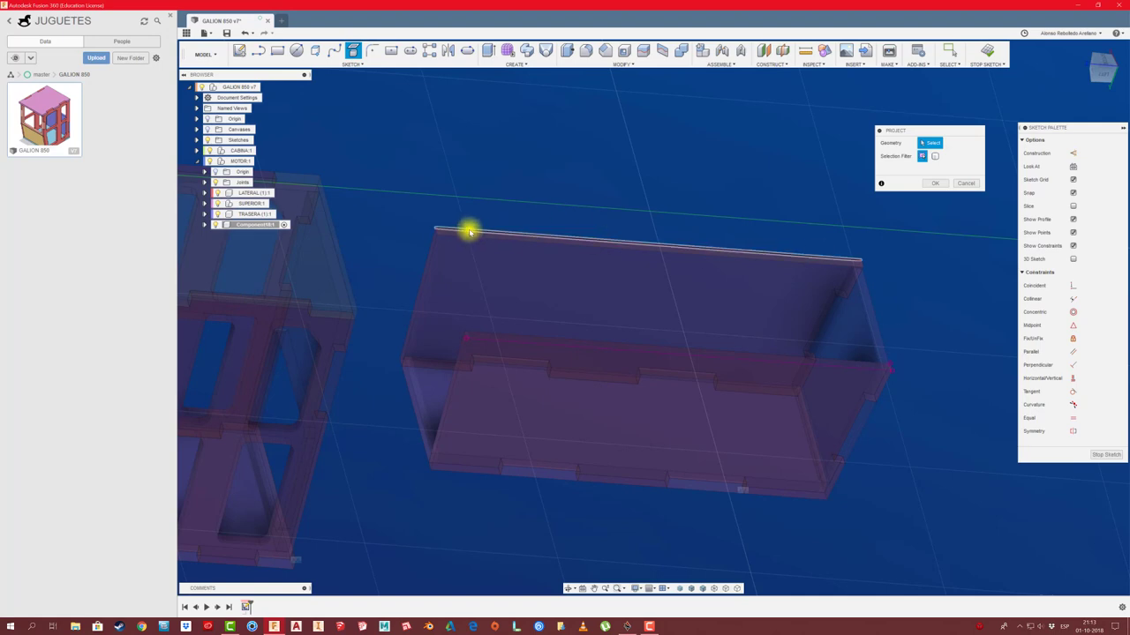
click(935, 183)
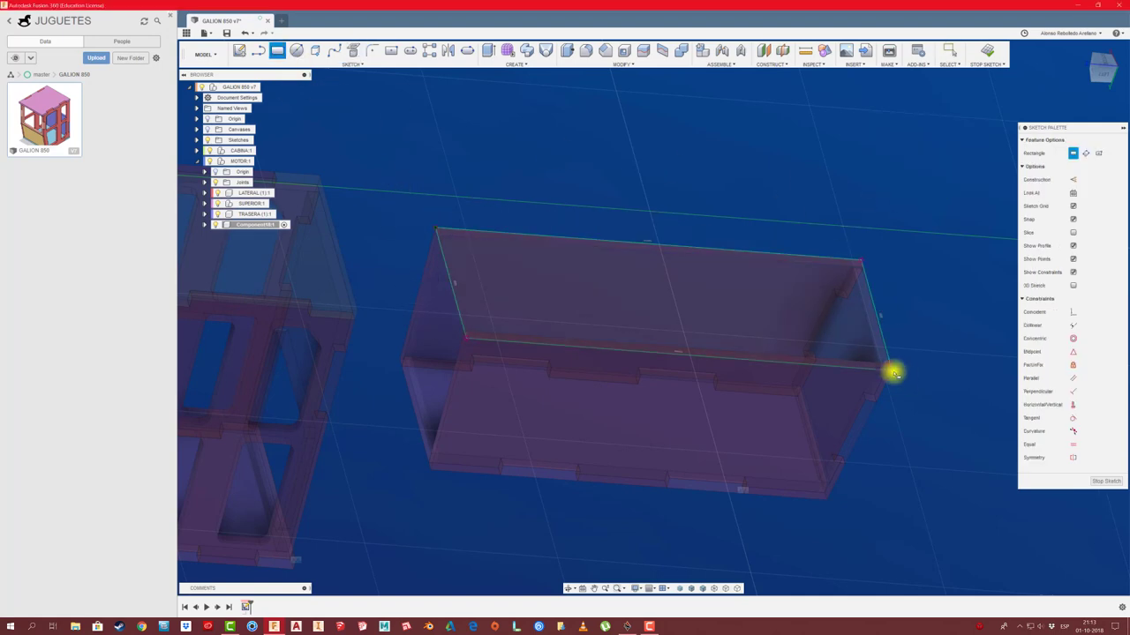
Step: Extrude the projected outline as a new body forming the floor plate
key(e)
click(746, 336)
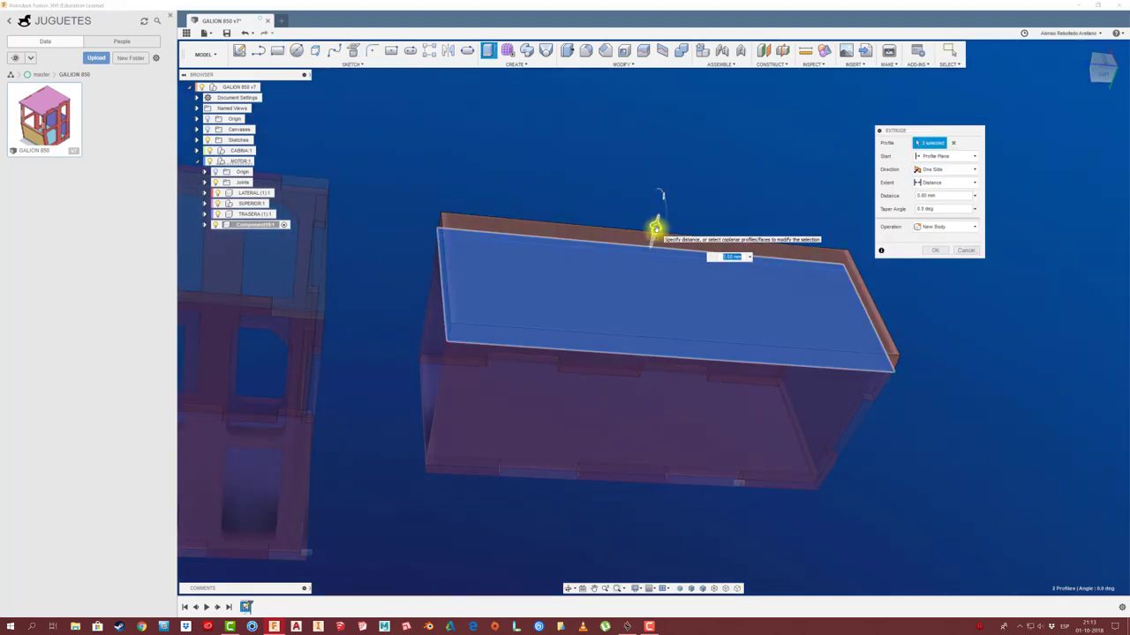
click(929, 251)
mouse_move(806, 305)
shift+middle_down()
mouse_move(739, 270)
mouse_move(691, 316)
mouse_move(578, 507)
shift+middle_up()
click(265, 86)
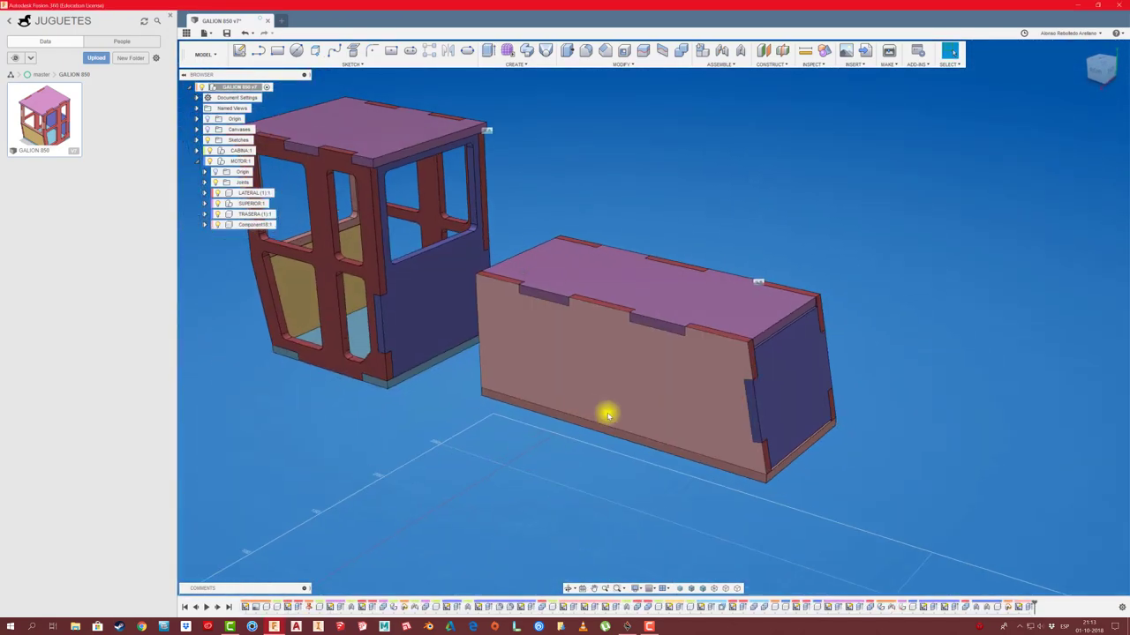
click(279, 192)
Step: Sketch a construction line and a 40 mm tab rectangle on the LATERAL side panel
click(239, 50)
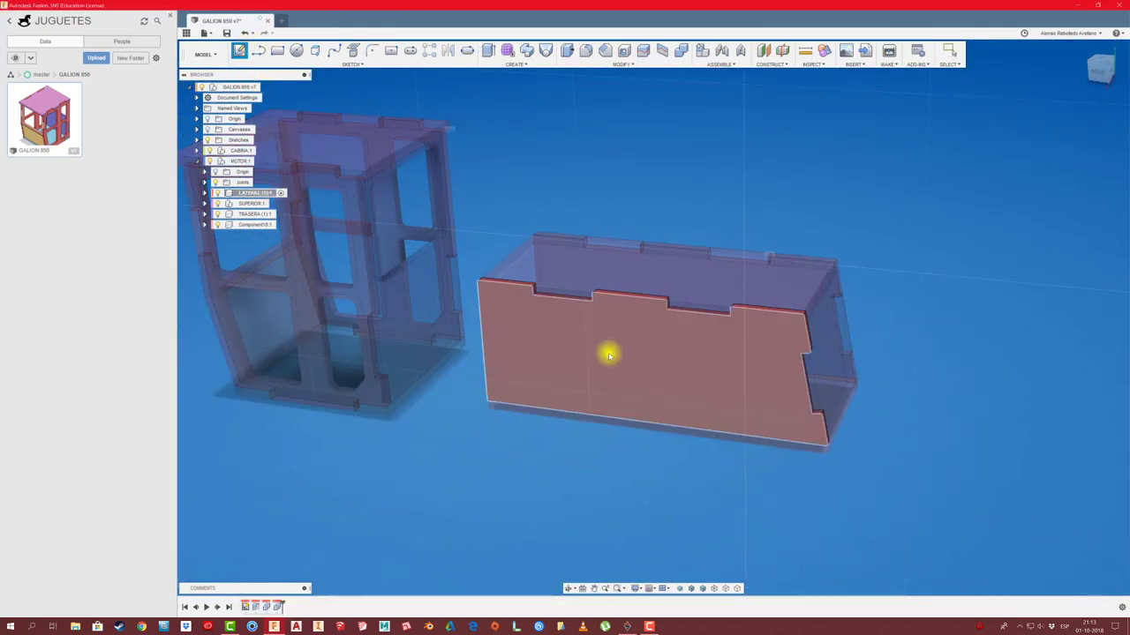
click(608, 353)
key(r)
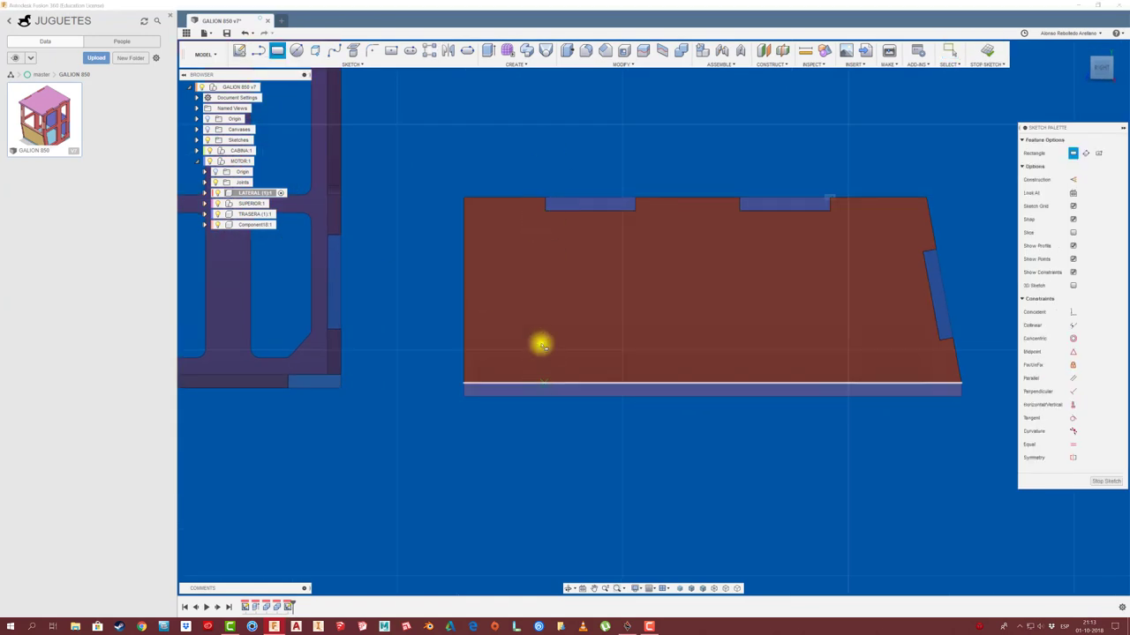
click(549, 498)
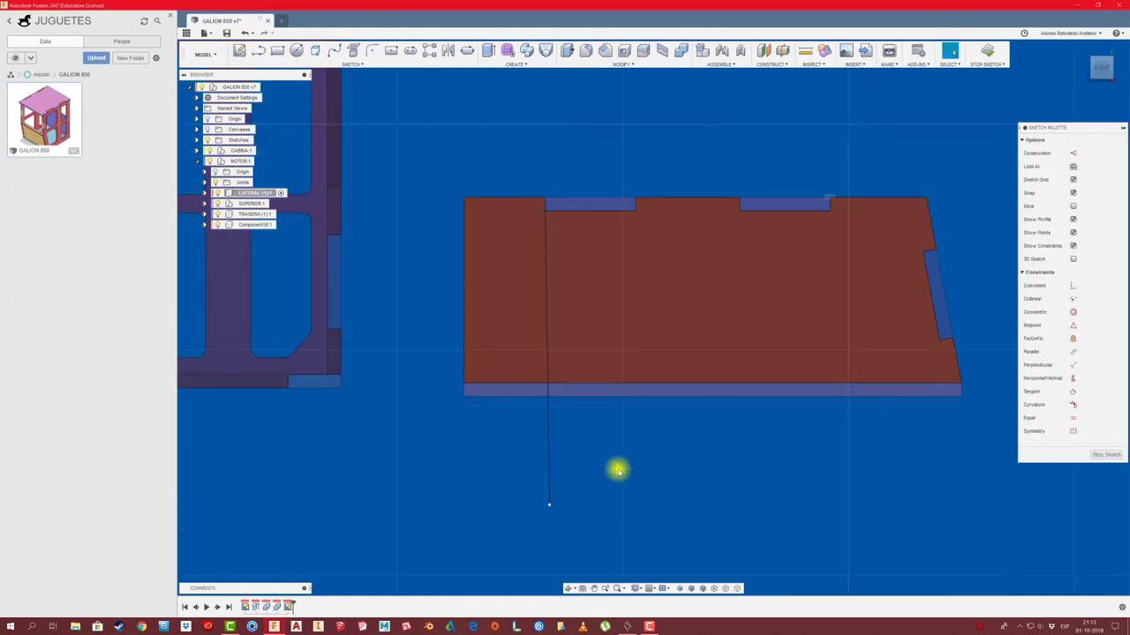
click(1073, 365)
click(562, 220)
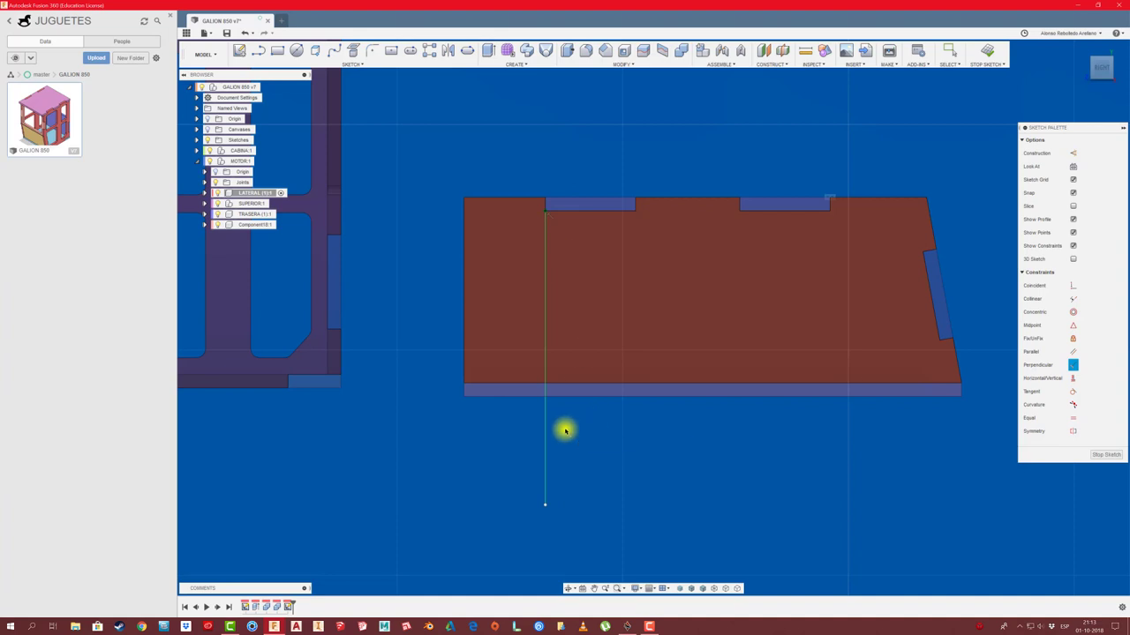
click(1072, 152)
click(277, 50)
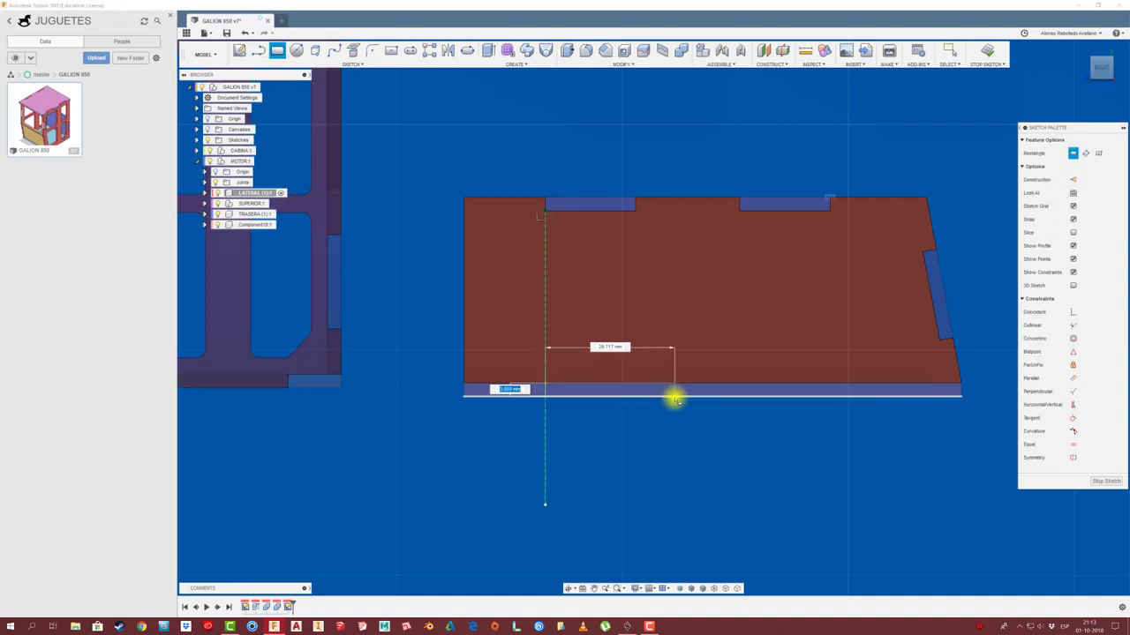
text(40)
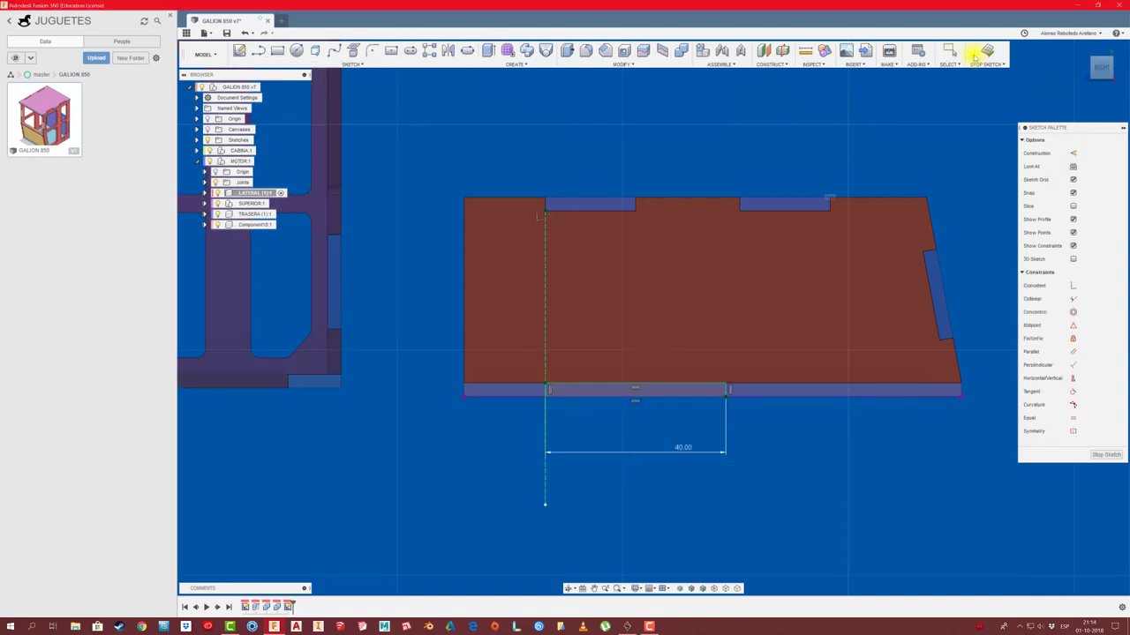
click(975, 55)
Step: Extrude the 40 mm tab and cut matching slots into the side panels, keeping tools
key(e)
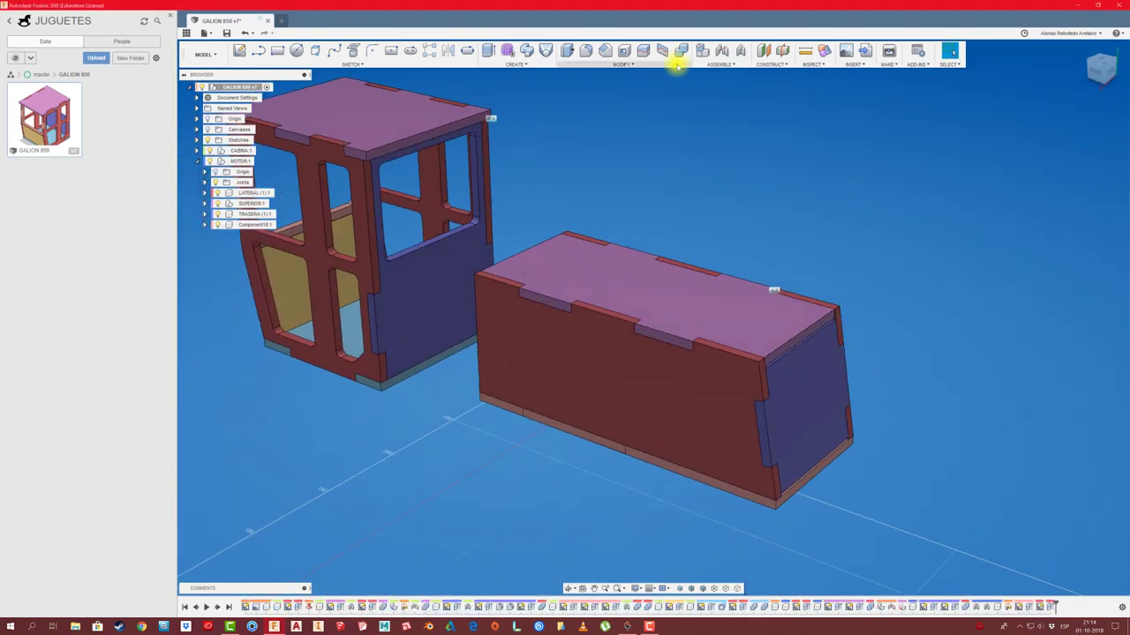
click(680, 53)
click(693, 356)
click(681, 469)
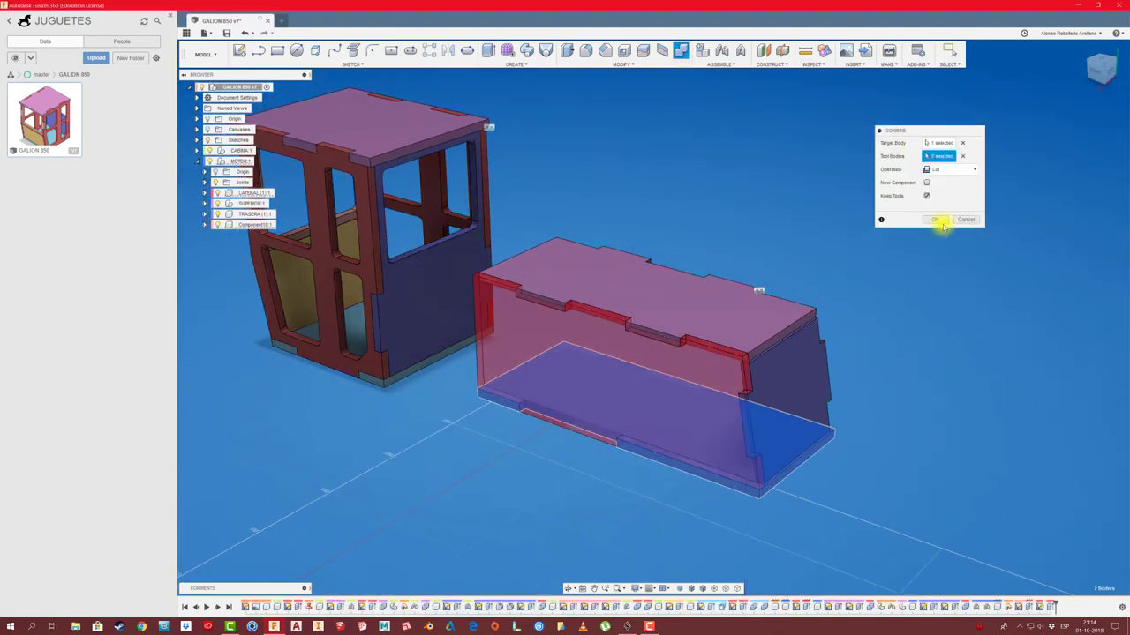
click(935, 218)
shift+middle_drag(617, 480, 630, 93)
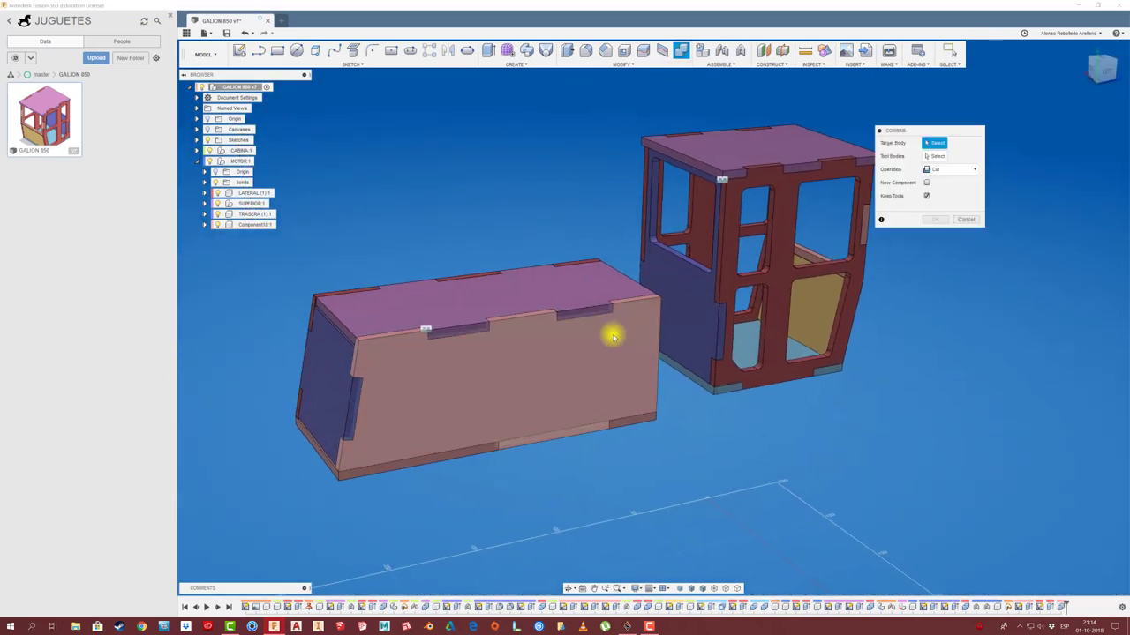
click(609, 362)
click(933, 220)
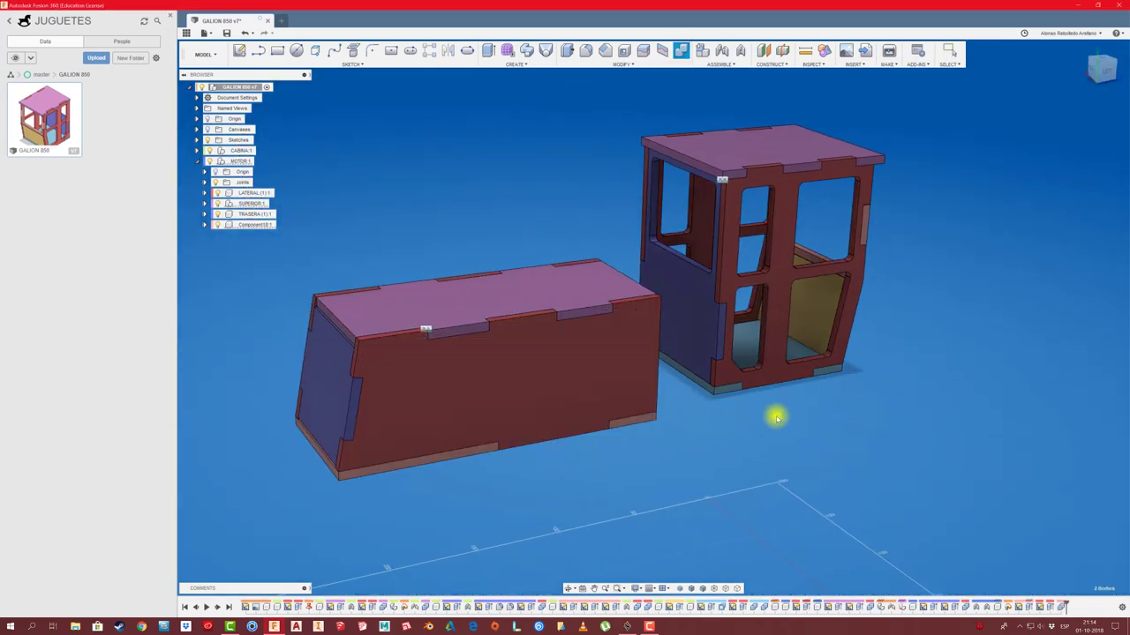
mouse_move(776, 419)
shift+middle_down()
mouse_move(638, 469)
mouse_move(487, 416)
mouse_move(727, 353)
mouse_move(682, 270)
shift+middle_up()
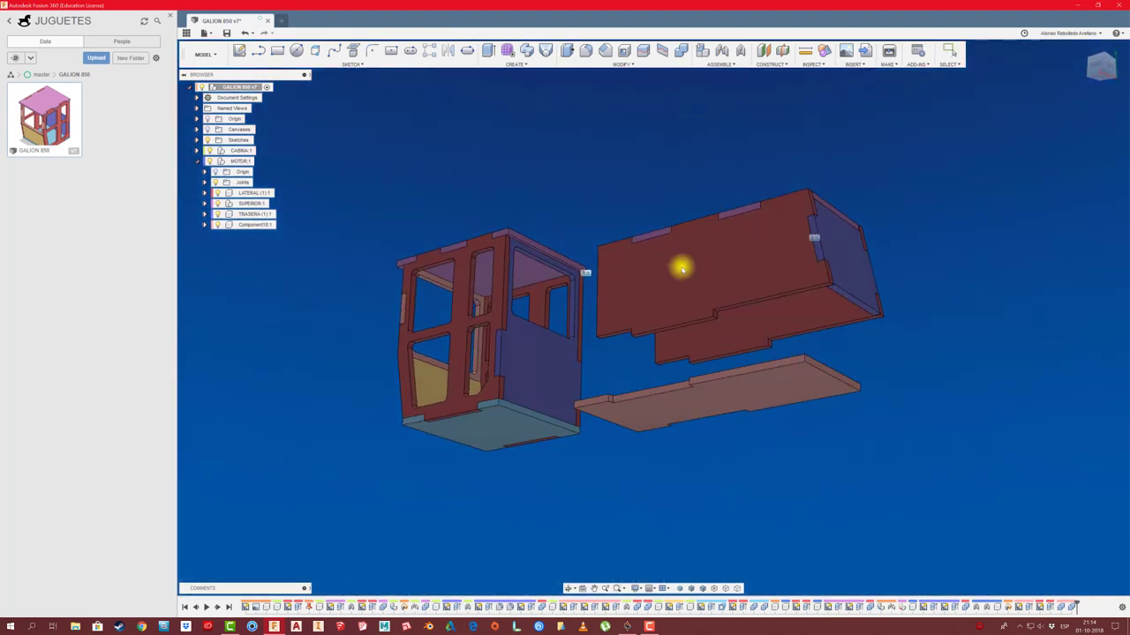
Step: Undo the stray engine-box move and apply an as-built joint to the box
mouse_move(682, 269)
mouse_down()
mouse_move(711, 285)
mouse_move(667, 368)
mouse_up()
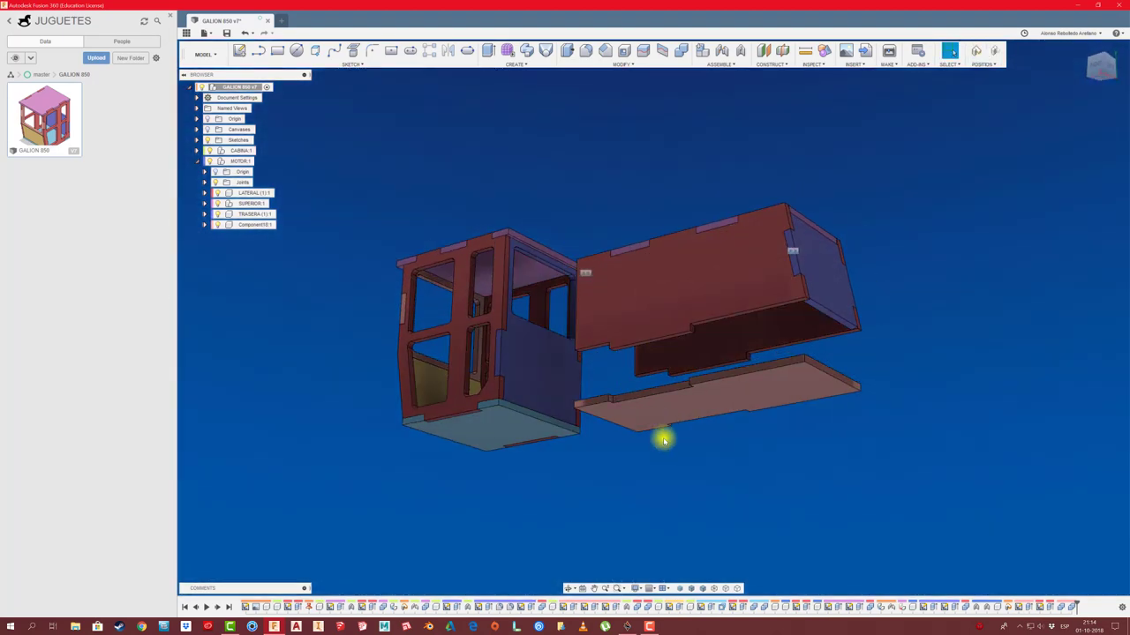
key(ctrl+z)
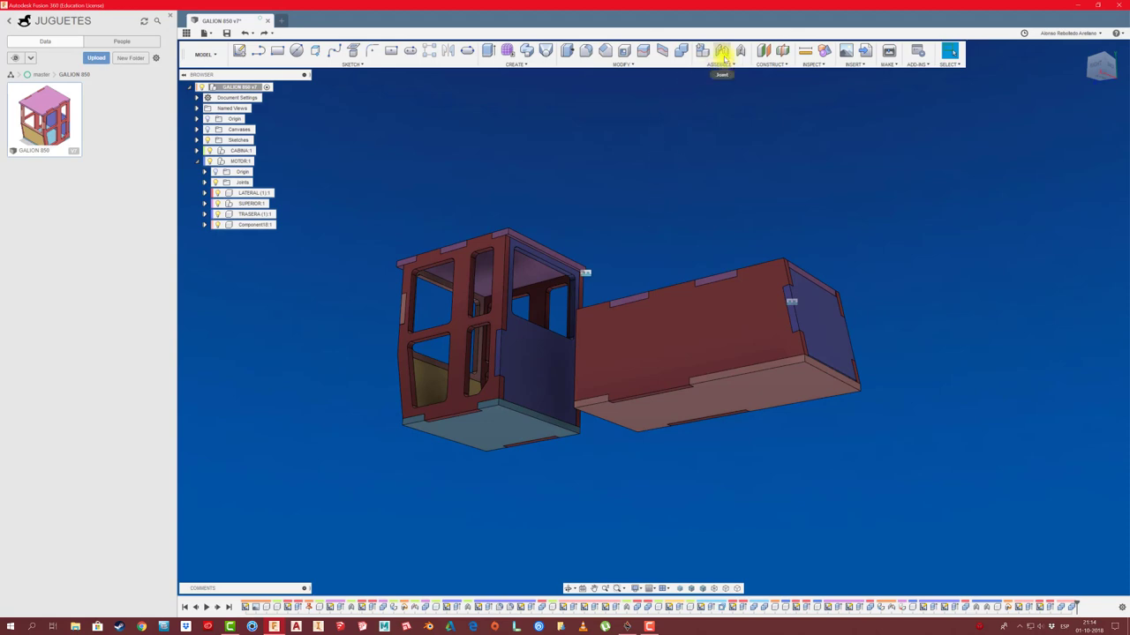
click(740, 53)
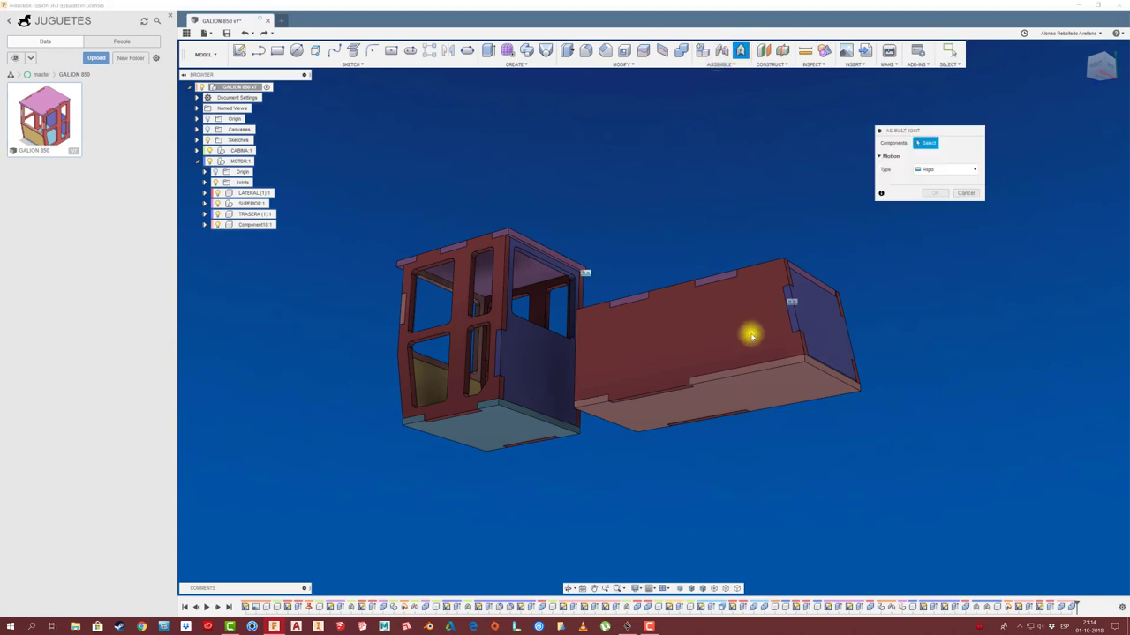
click(769, 305)
click(936, 192)
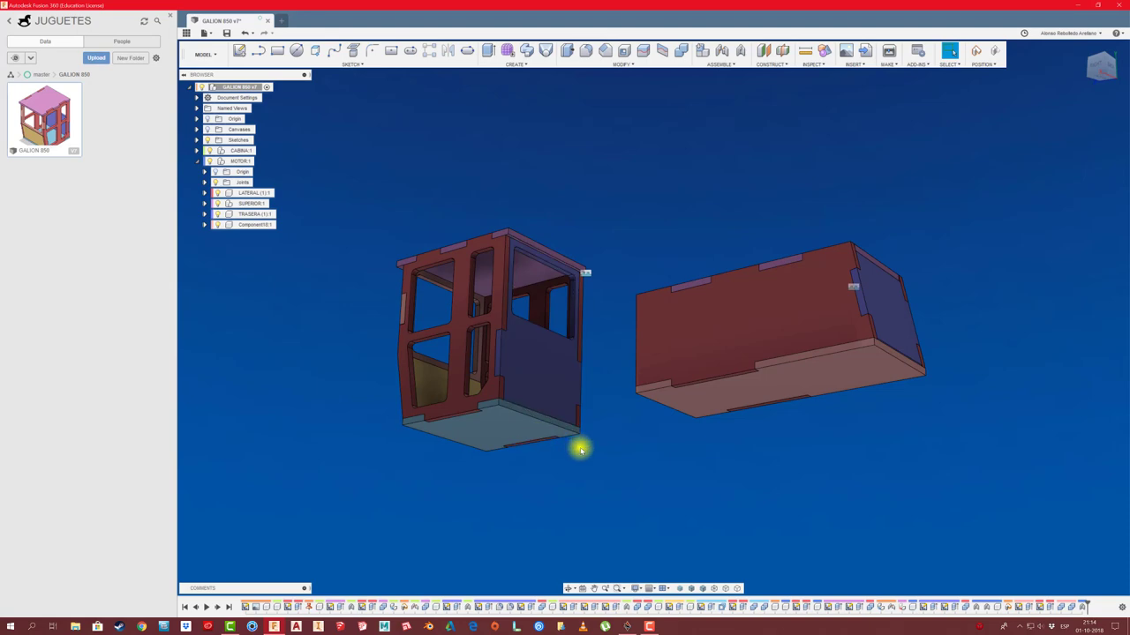
Step: Rigidly joint the engine box's edge to the cabin's bottom edge
click(724, 53)
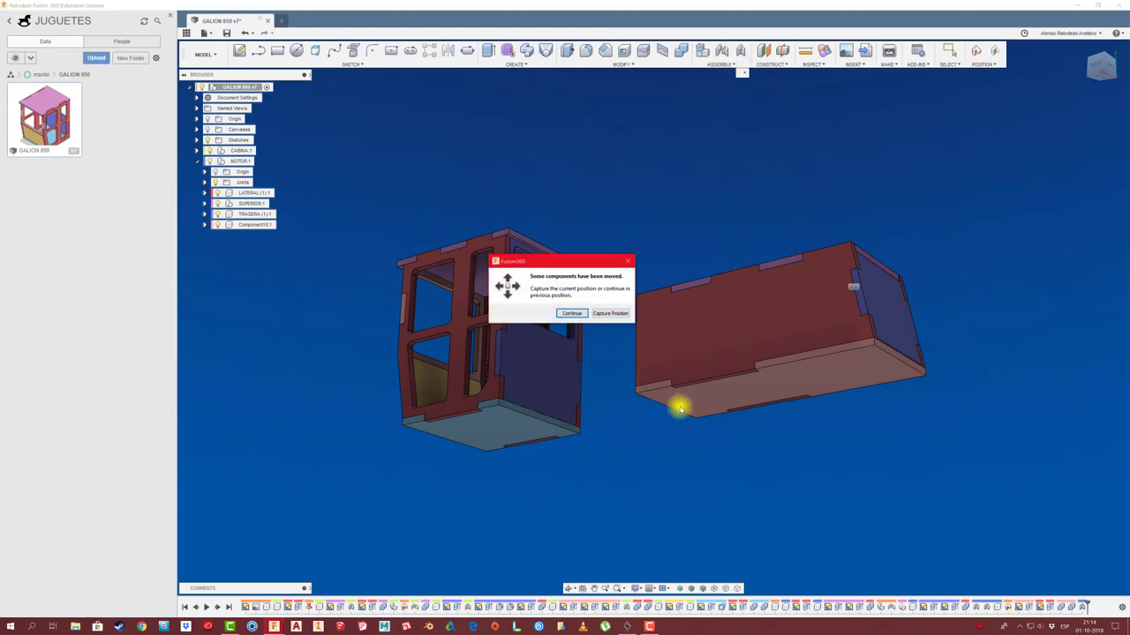
click(610, 313)
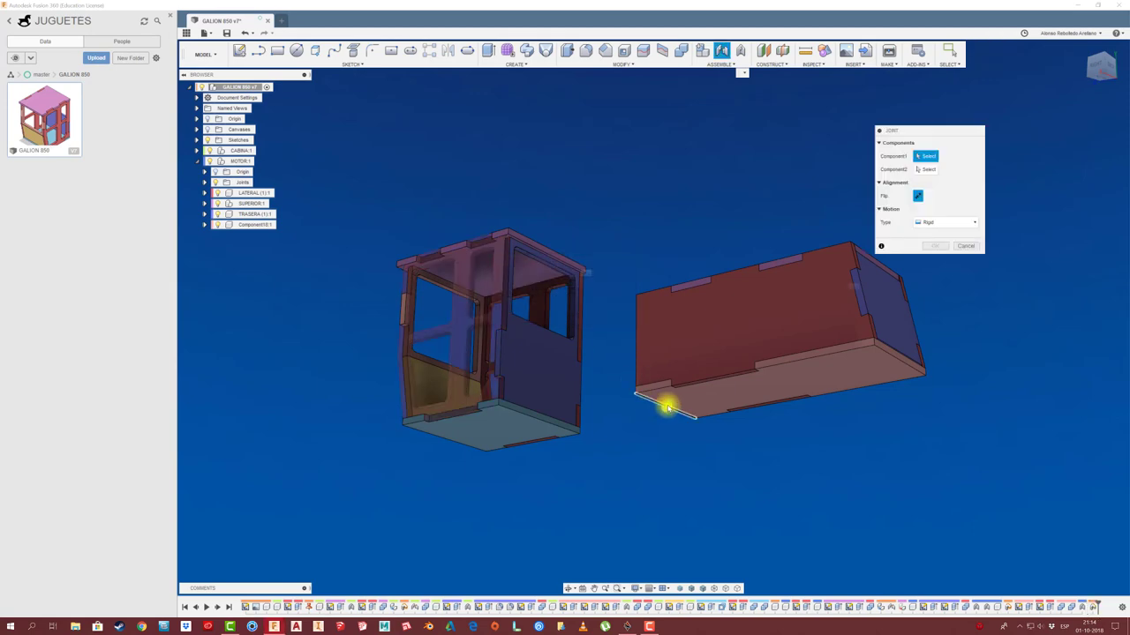
click(668, 407)
shift+middle_drag(661, 421, 559, 427)
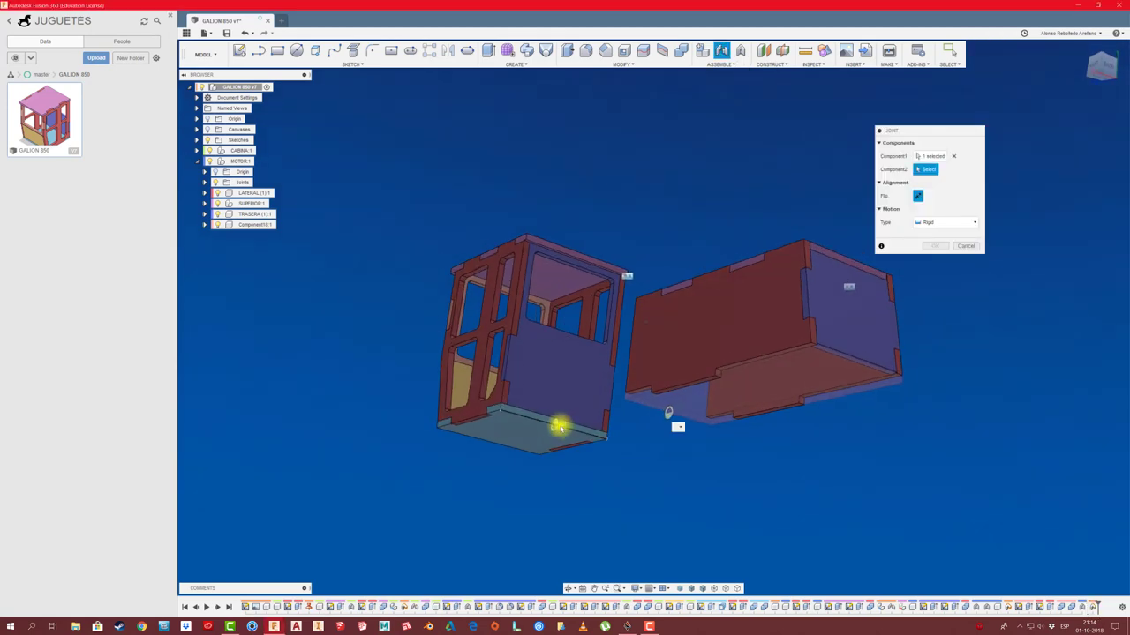
click(559, 427)
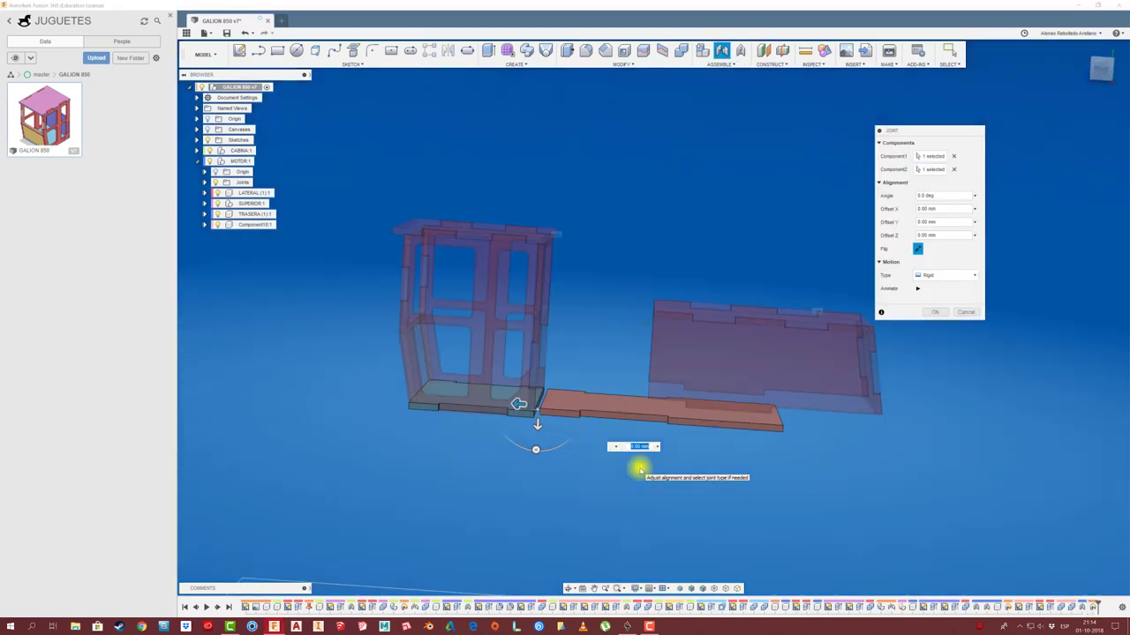
click(937, 314)
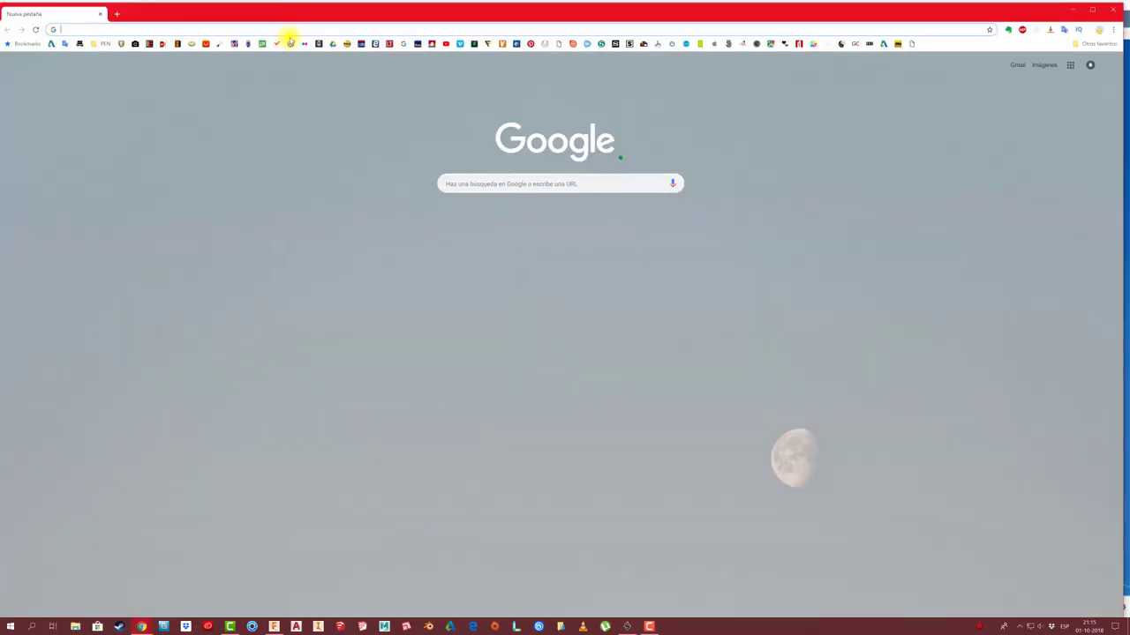
Step: Search Google for GALION 850 and enlarge the GALION 850 MOTOR GRADER photo
text(G)
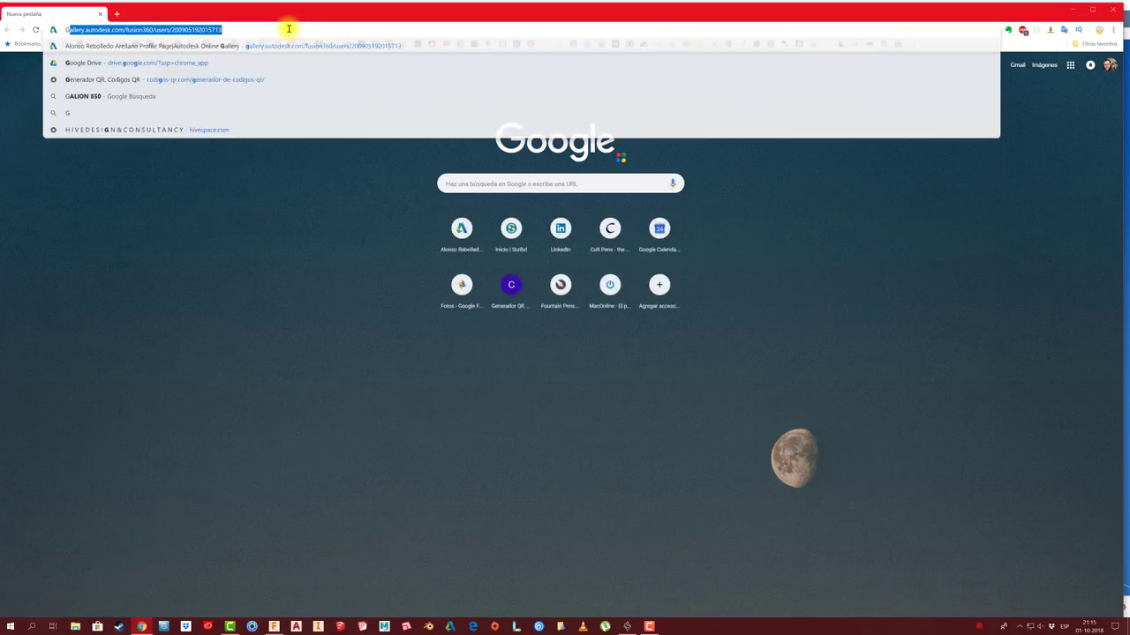
text(ALION 8)
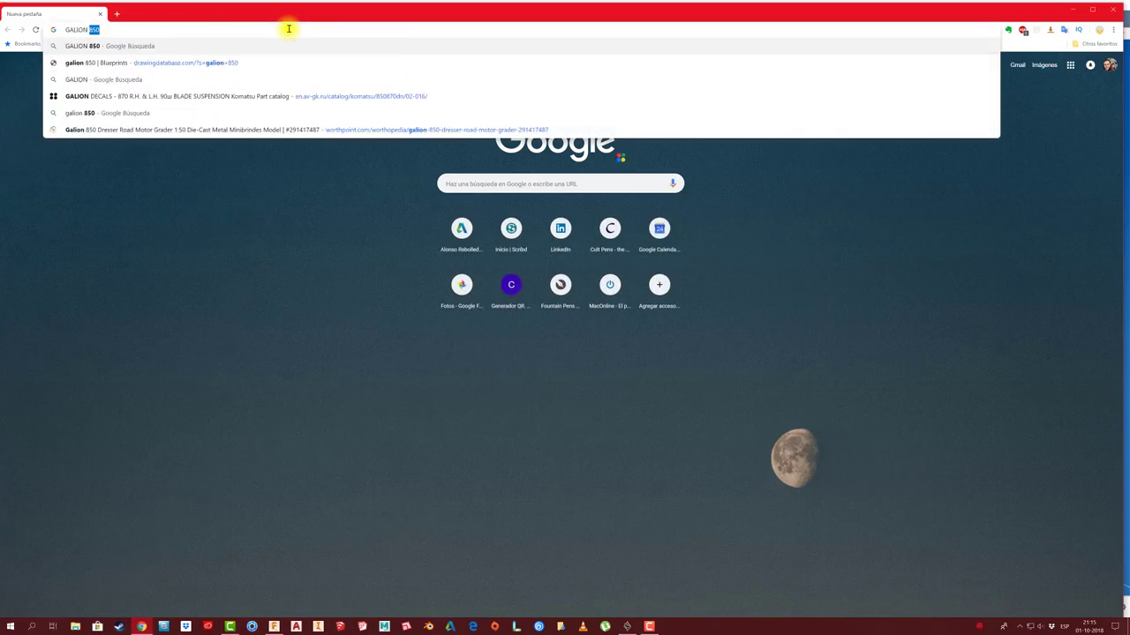
text(50)
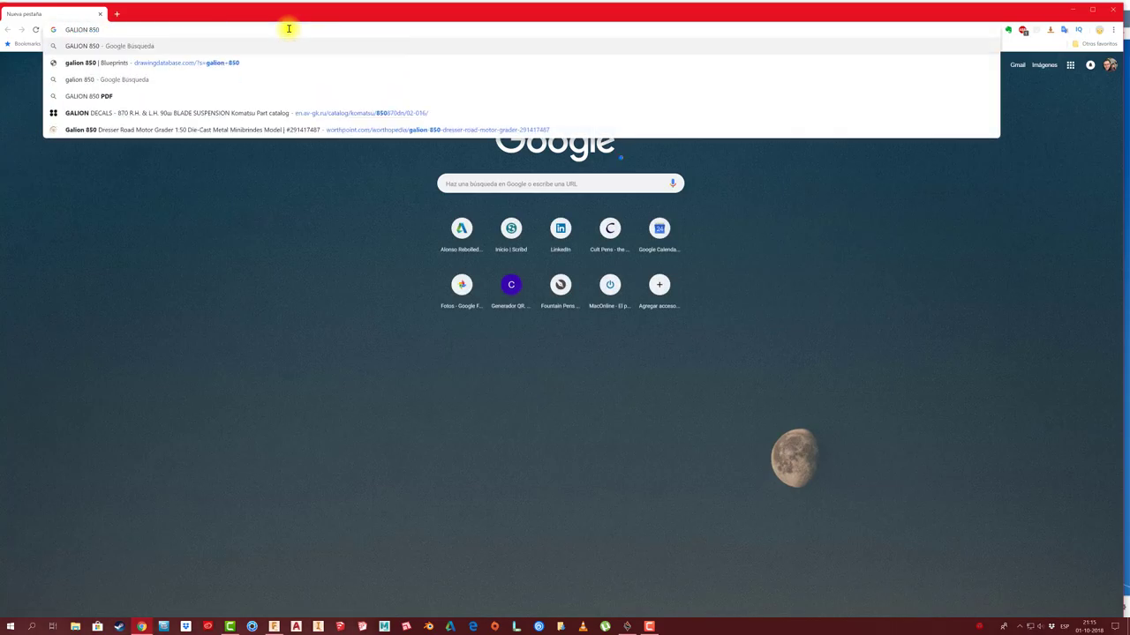
key(Return)
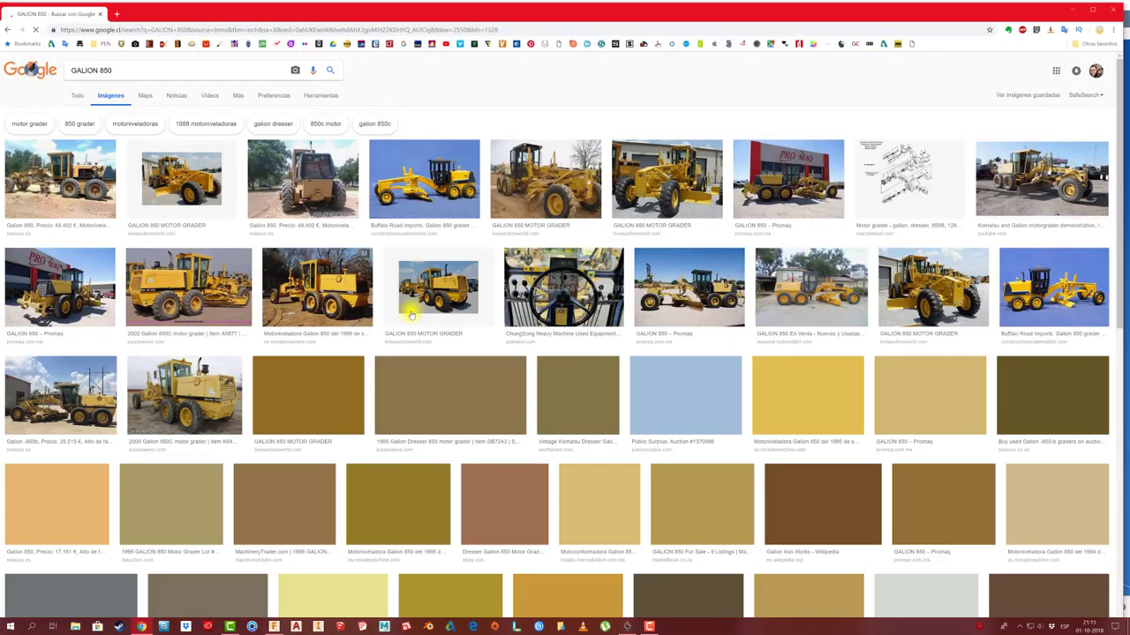
click(481, 309)
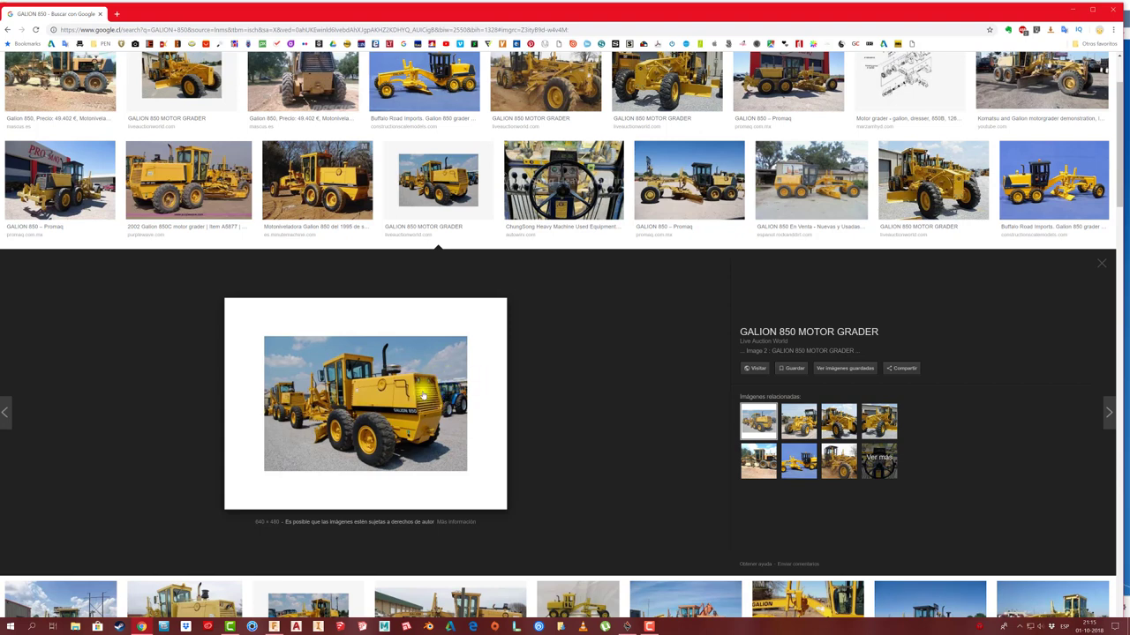
Step: Switch back to Fusion 360 and zoom in on where the cabin meets the hood
click(273, 627)
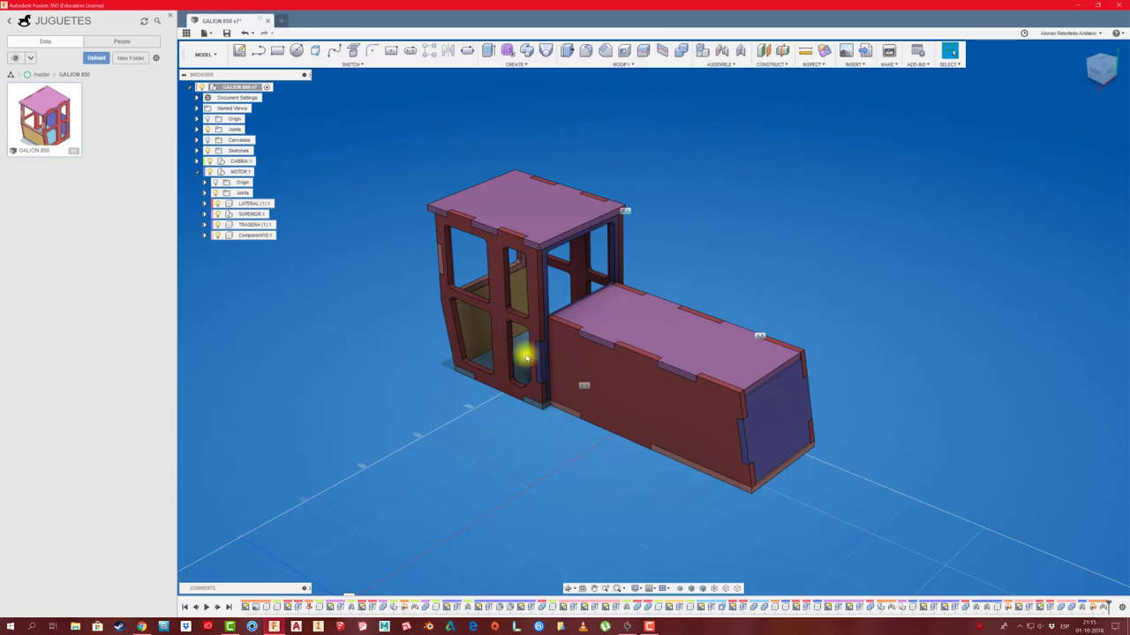
mouse_move(524, 353)
shift+middle_down()
mouse_move(378, 256)
mouse_move(416, 291)
mouse_move(404, 307)
mouse_move(512, 307)
shift+middle_up()
scroll(592, 277, up, 3)
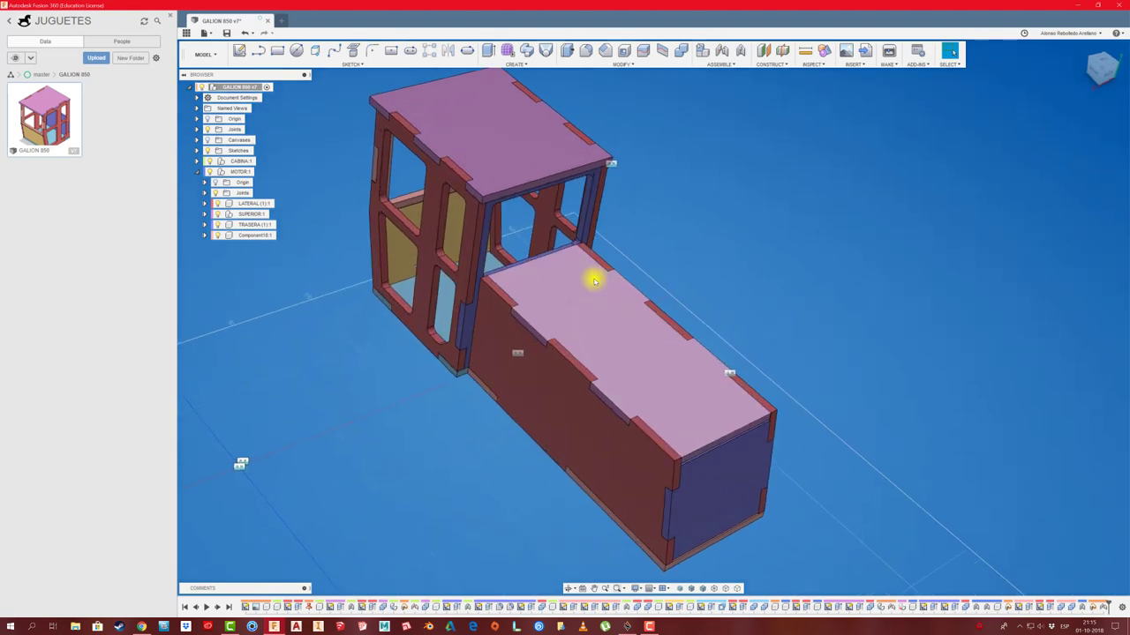
scroll(610, 255, up, 3)
scroll(598, 263, up, 2)
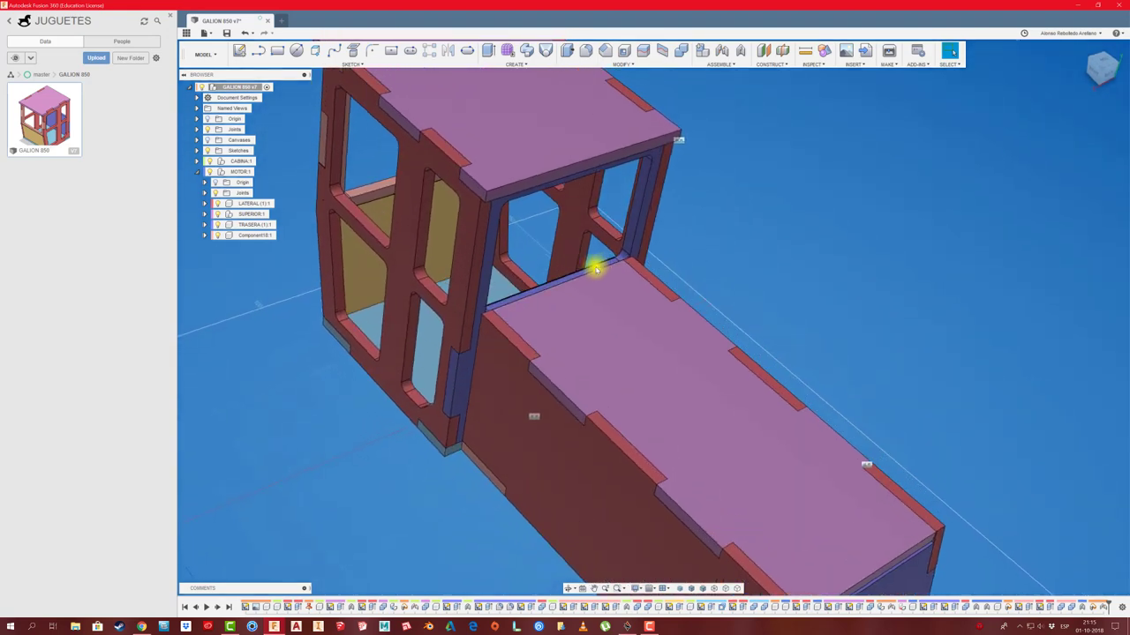
click(142, 627)
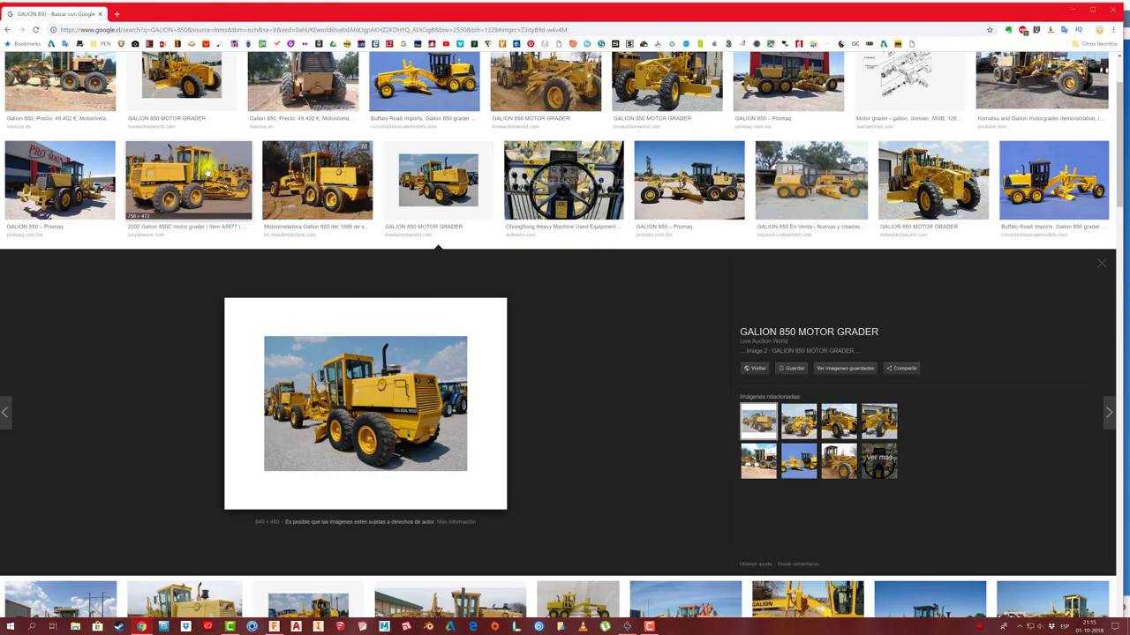
click(209, 176)
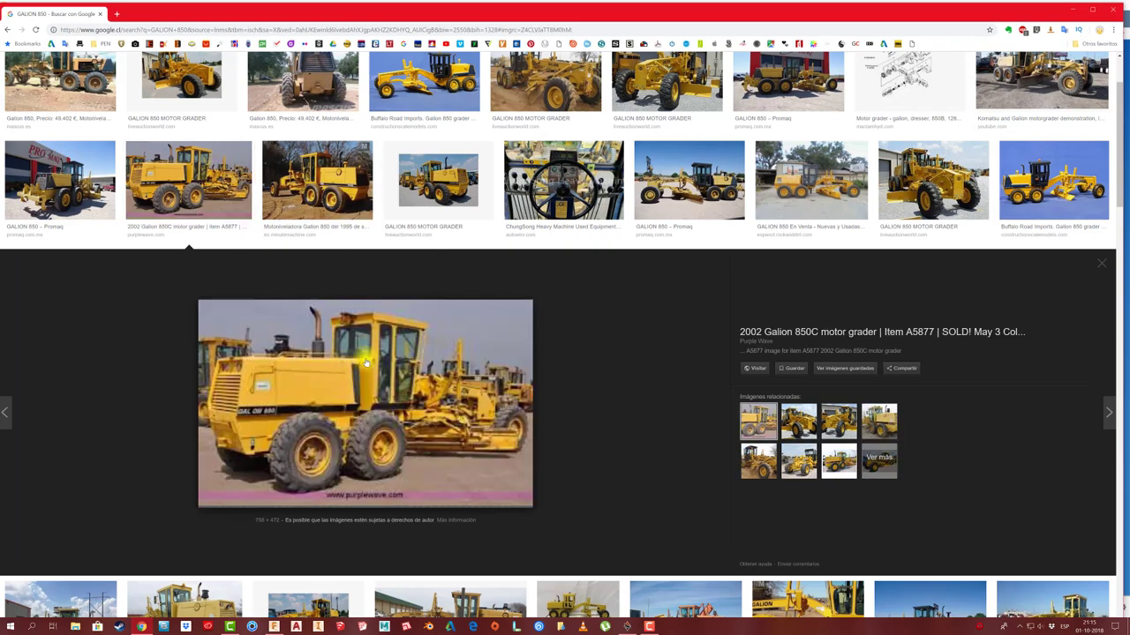
click(318, 199)
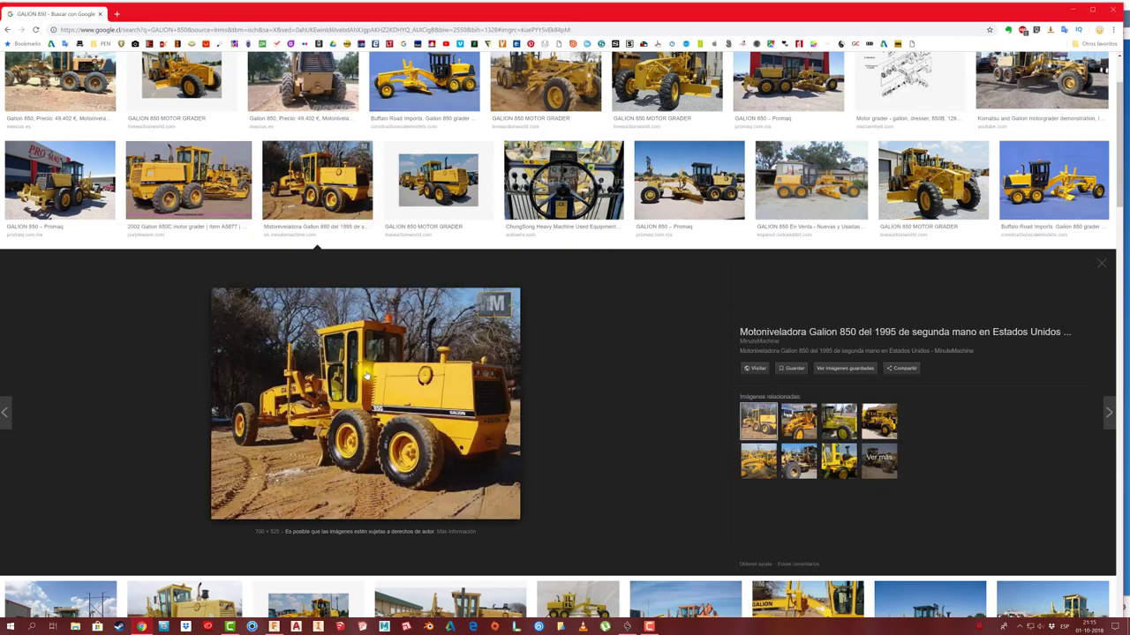
click(273, 627)
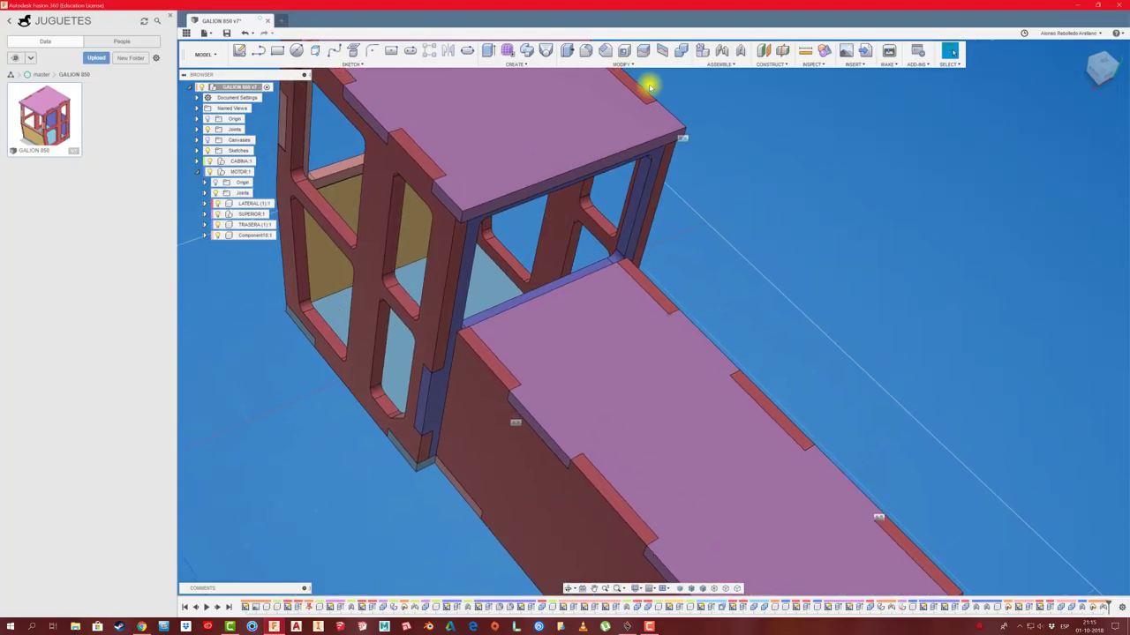
Step: Offset the strip face under the cabin's rear window outward by 5 mm
click(567, 51)
scroll(590, 271, up, 1)
click(589, 271)
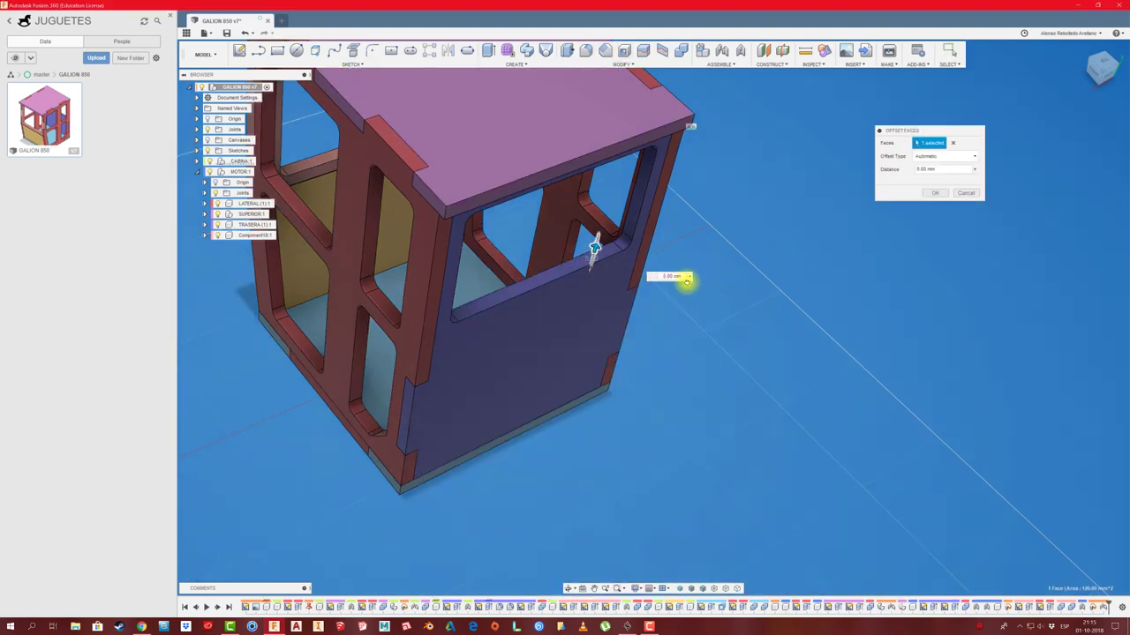
click(934, 193)
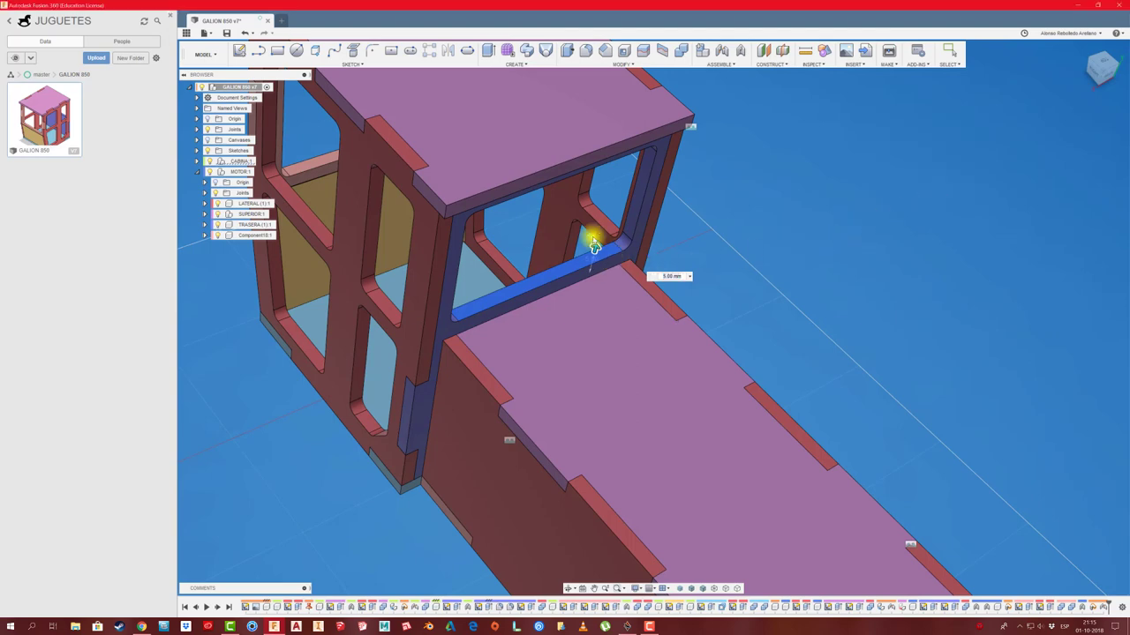
scroll(714, 254, down, 3)
scroll(713, 255, down, 2)
scroll(713, 255, down, 1)
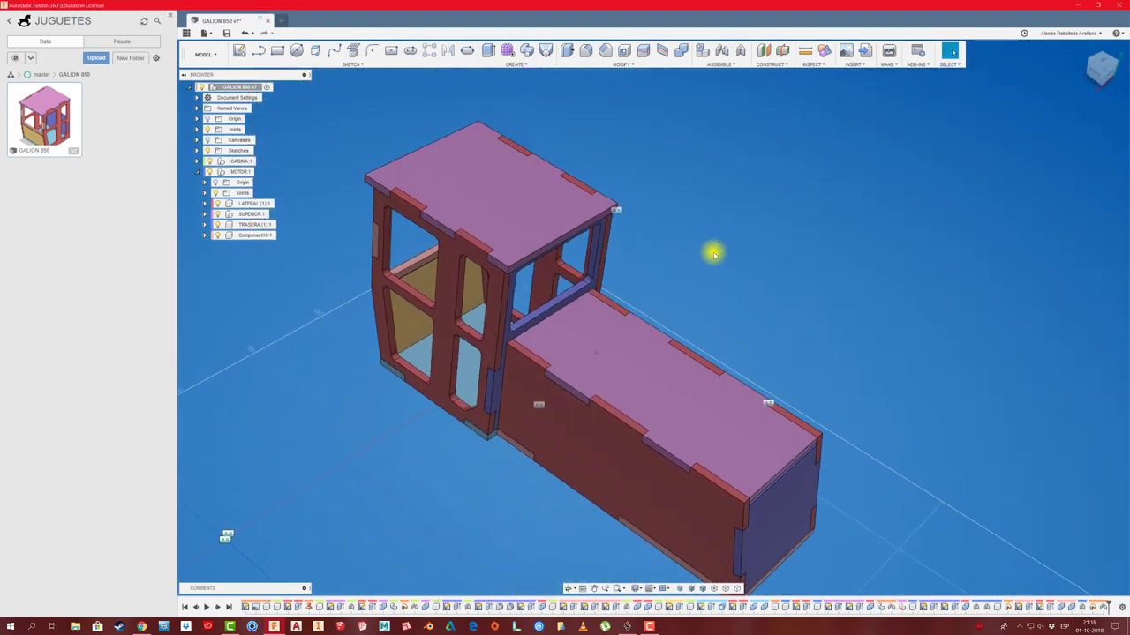
scroll(713, 254, down, 1)
scroll(713, 251, down, 2)
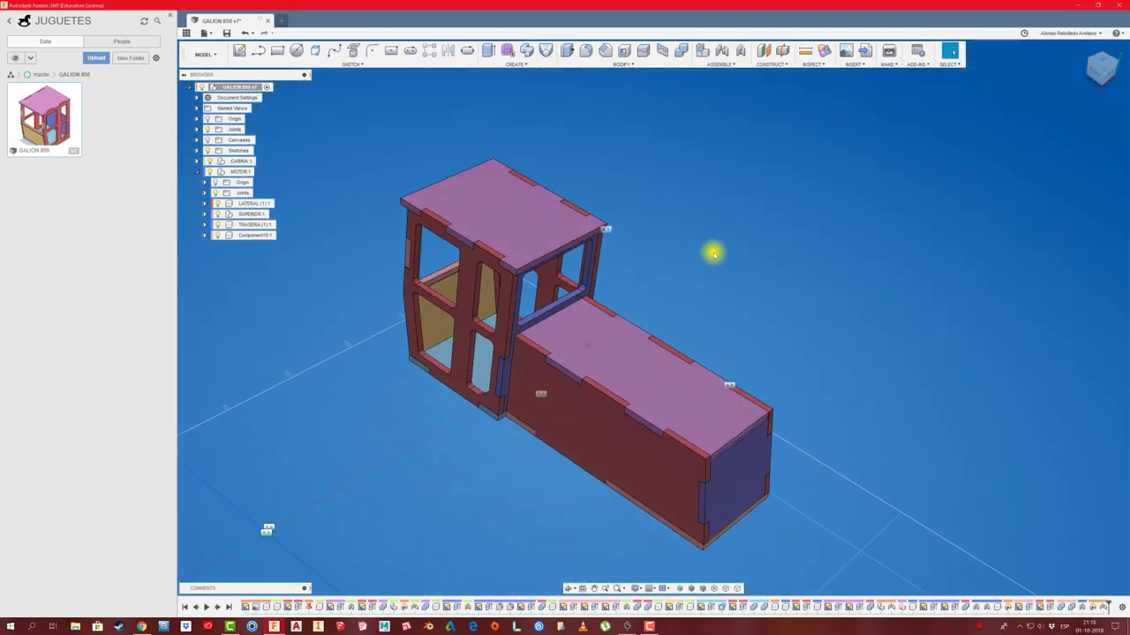
scroll(713, 248, down, 2)
Step: Rename Component18:1 to BASE and activate the TRASERA rear panel component
click(260, 235)
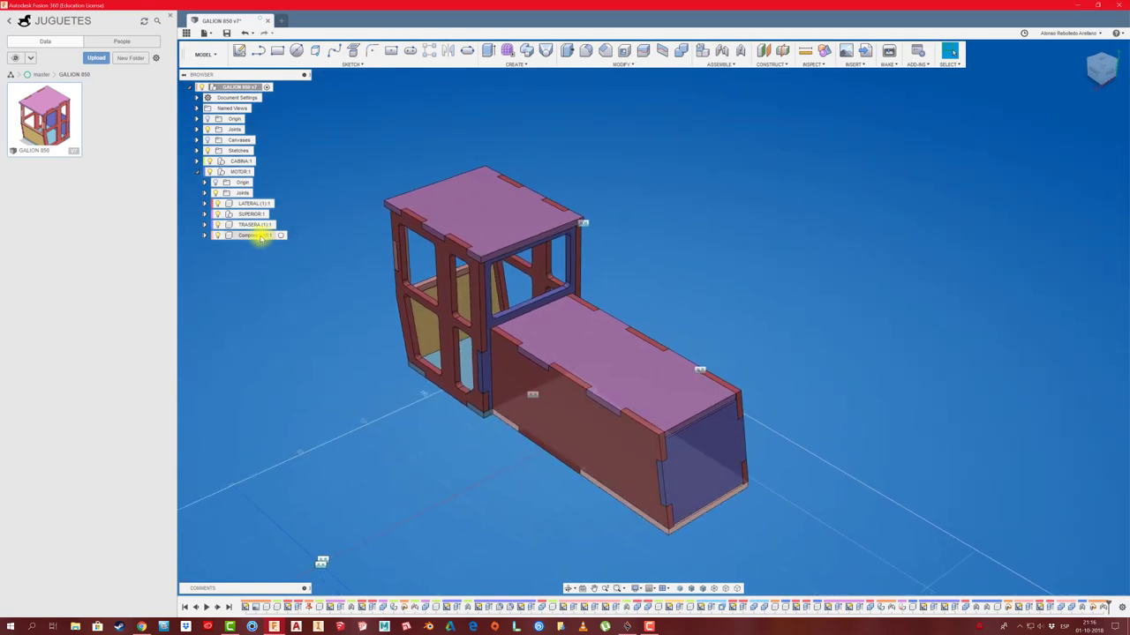
double_click(265, 236)
text(BASE)
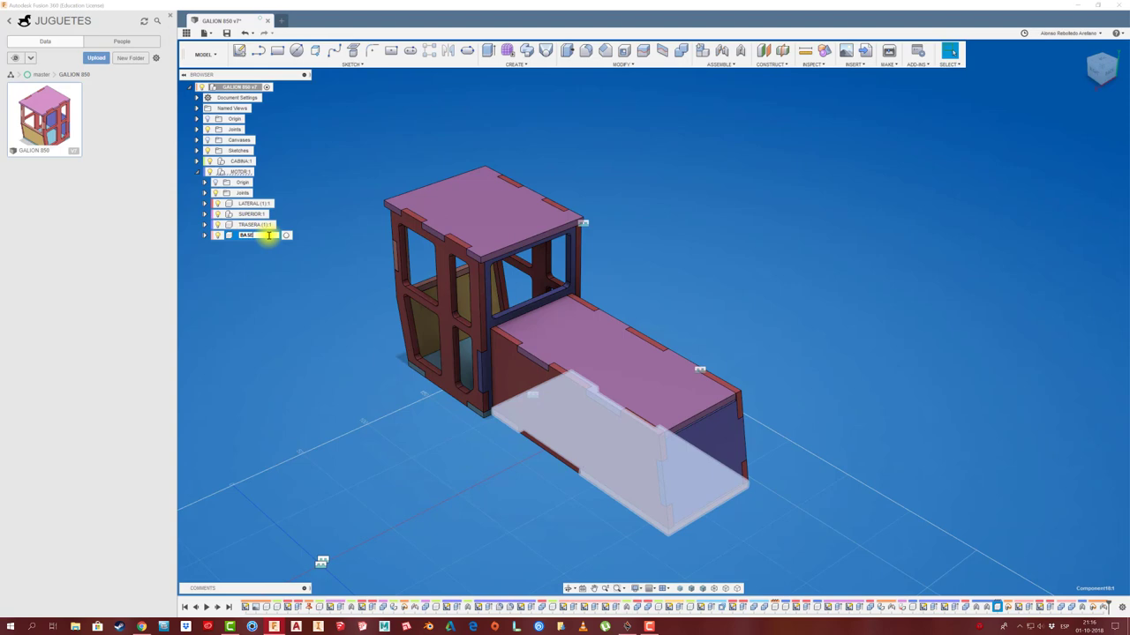
key(Return)
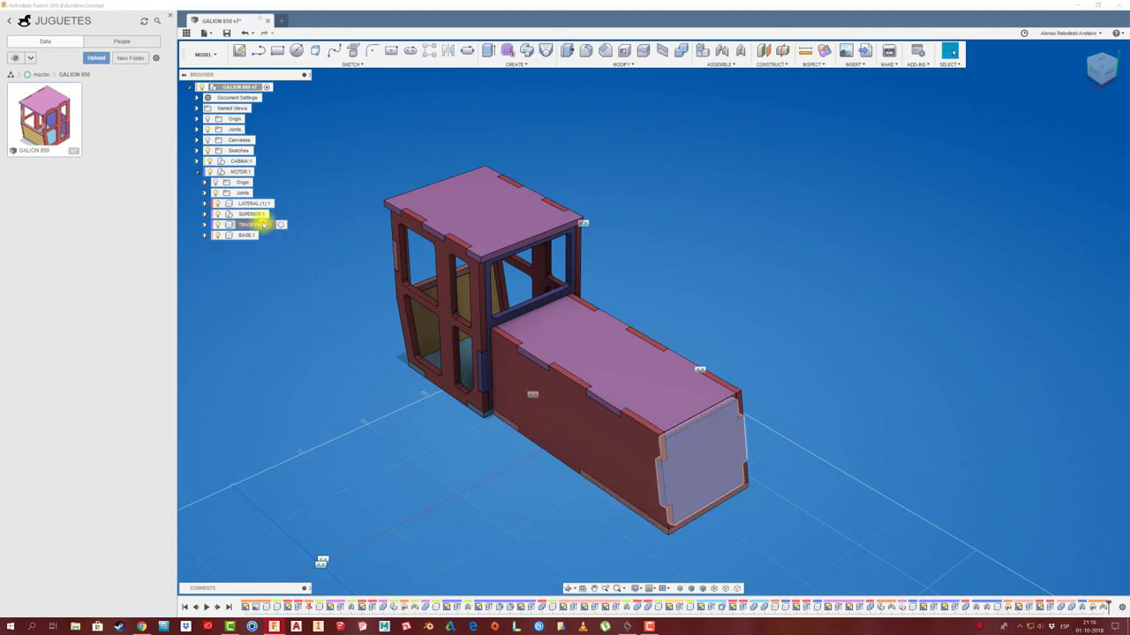
click(263, 225)
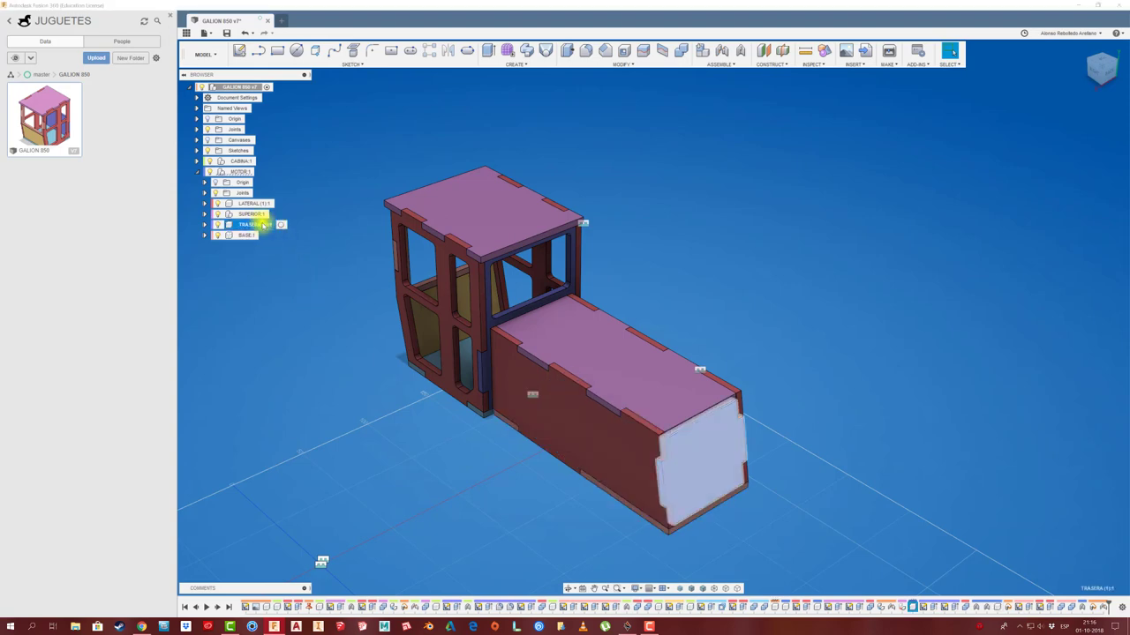
right_click(263, 225)
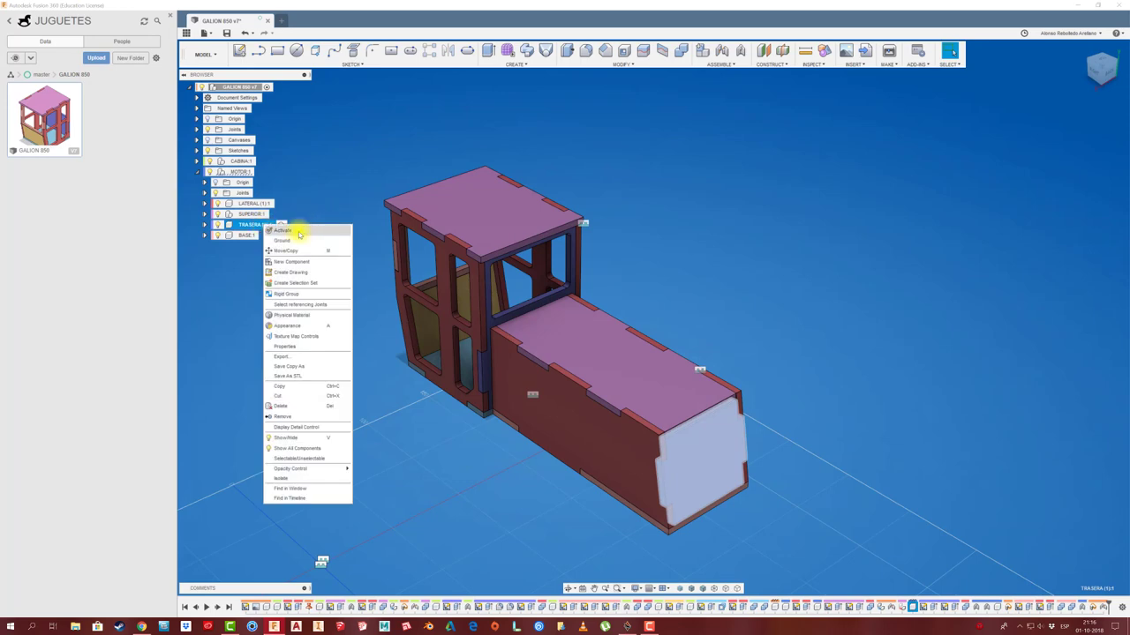
click(298, 232)
click(239, 51)
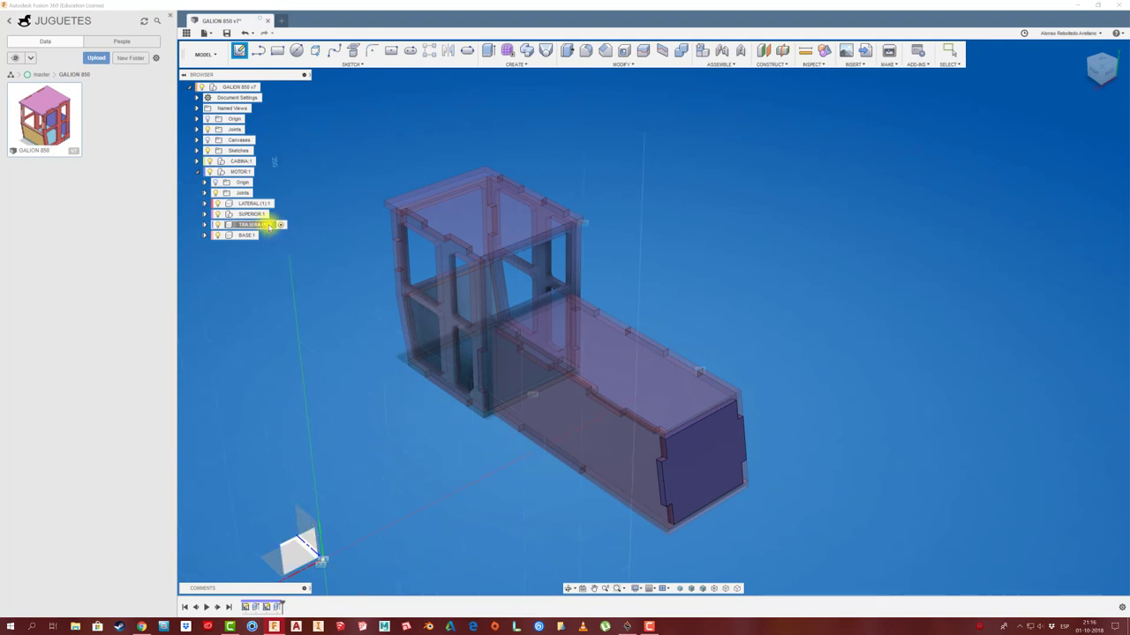
Step: Isolate the TRASERA panel and orbit to view it in 3D
click(338, 326)
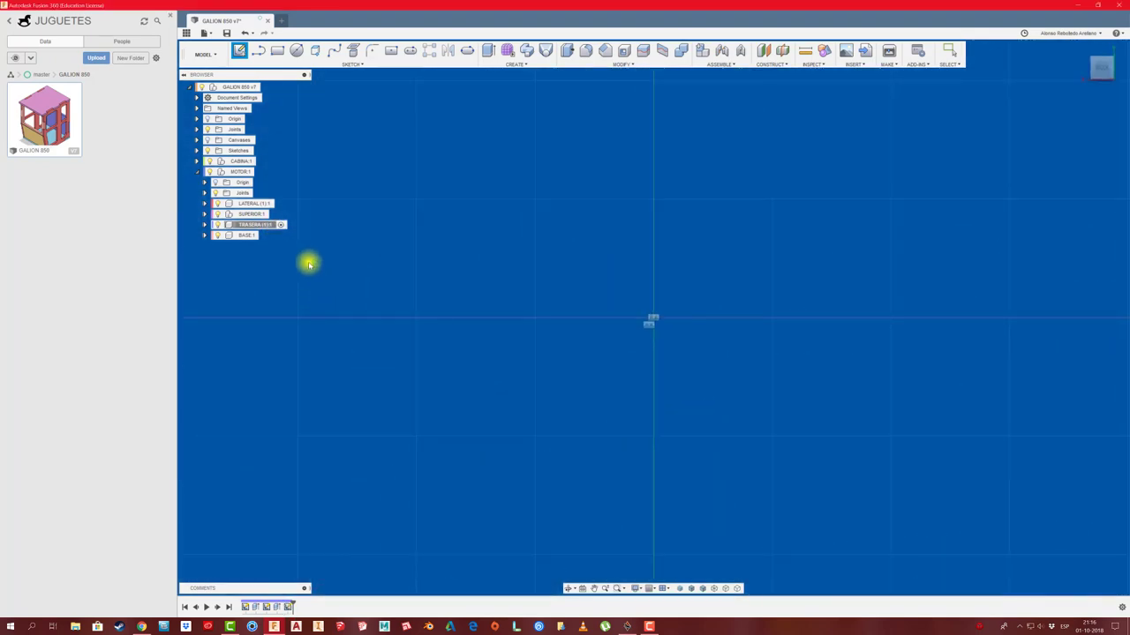
right_click(267, 224)
click(298, 458)
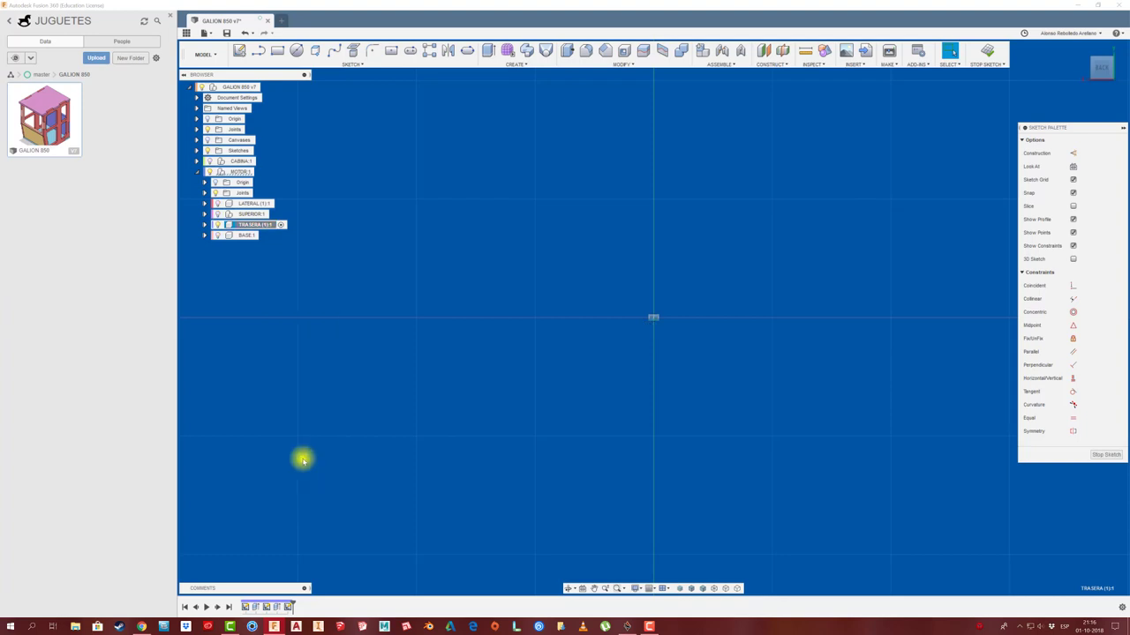
scroll(418, 429, down, 2)
scroll(442, 406, down, 2)
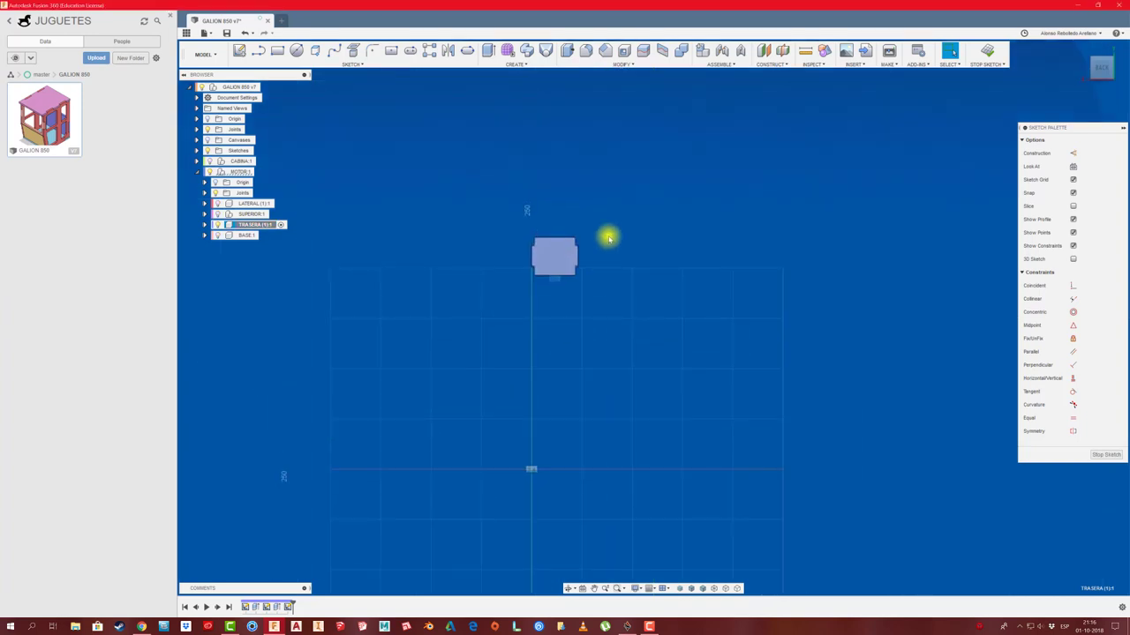
scroll(608, 238, up, 3)
shift+middle_drag(606, 247, 604, 252)
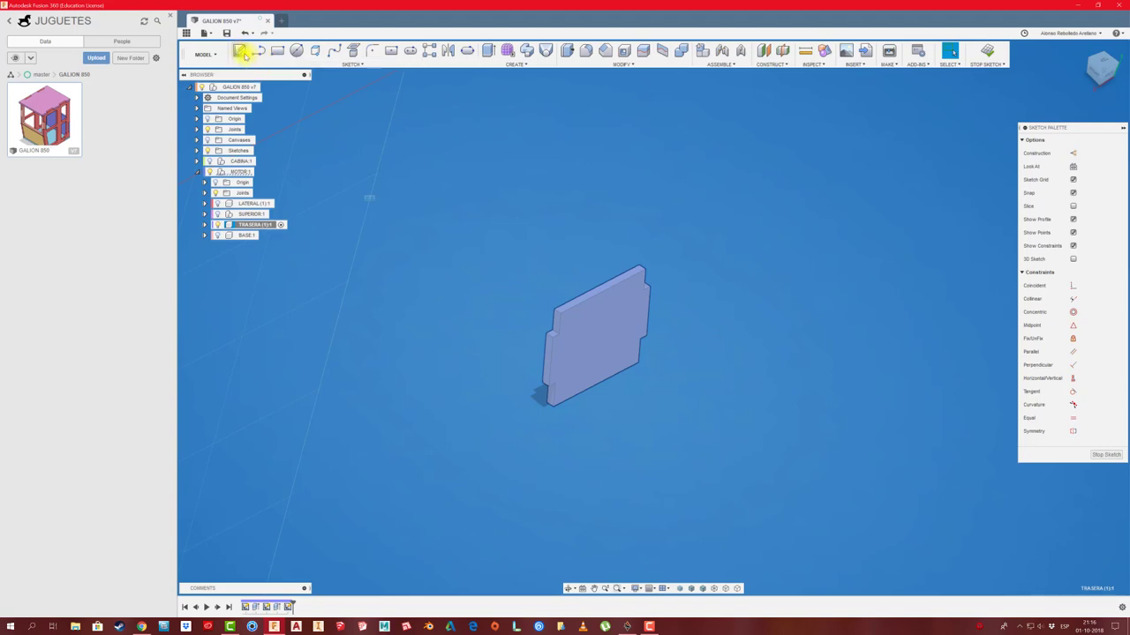
Step: Start a new sketch on the TRASERA panel's face
click(239, 50)
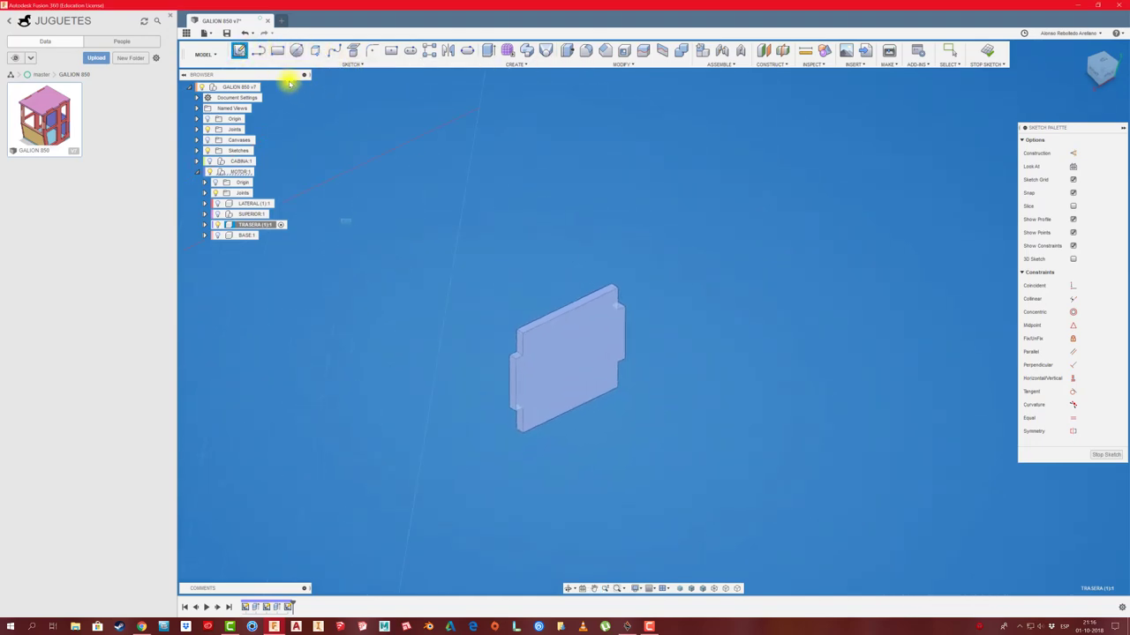
click(988, 50)
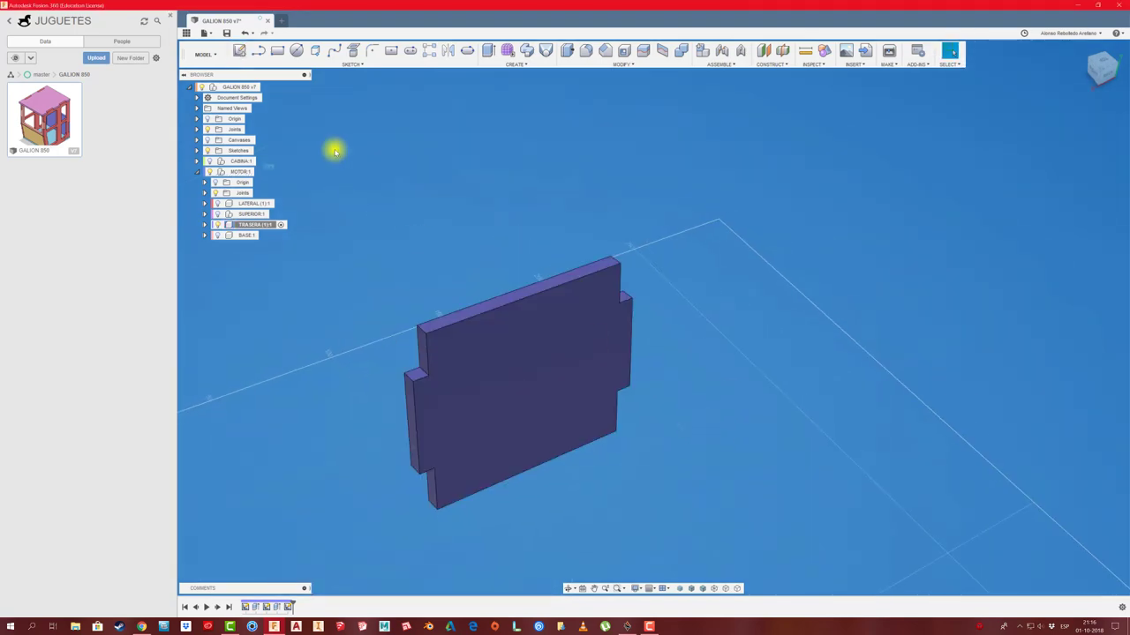
click(239, 50)
click(508, 332)
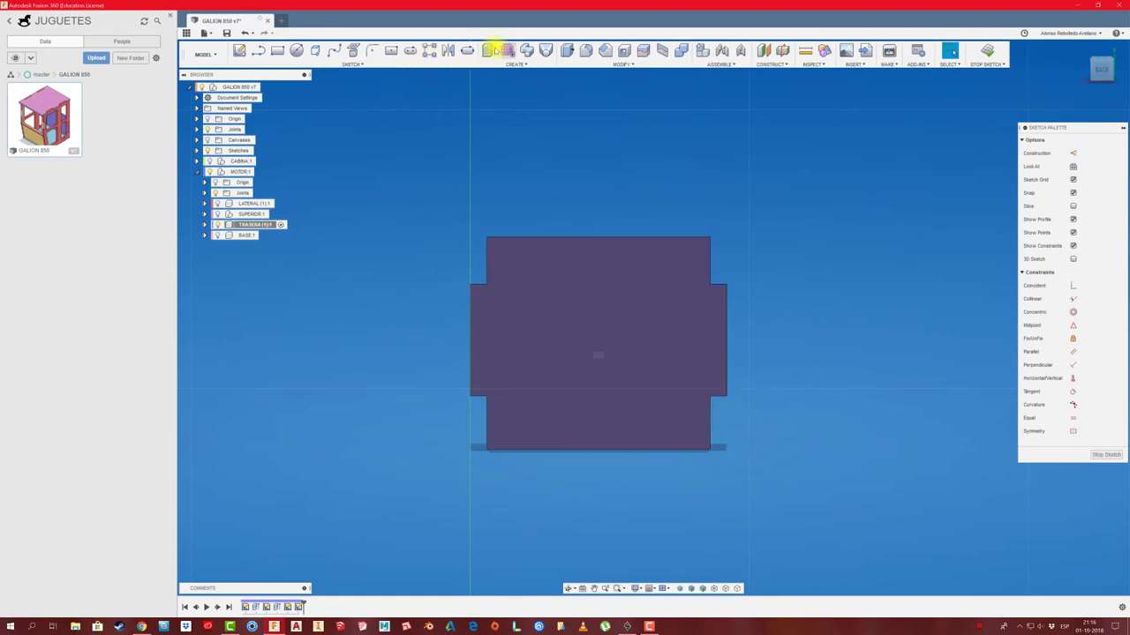
Step: Draw a long horizontal center-point slot near the rear panel's bottom edge
click(468, 52)
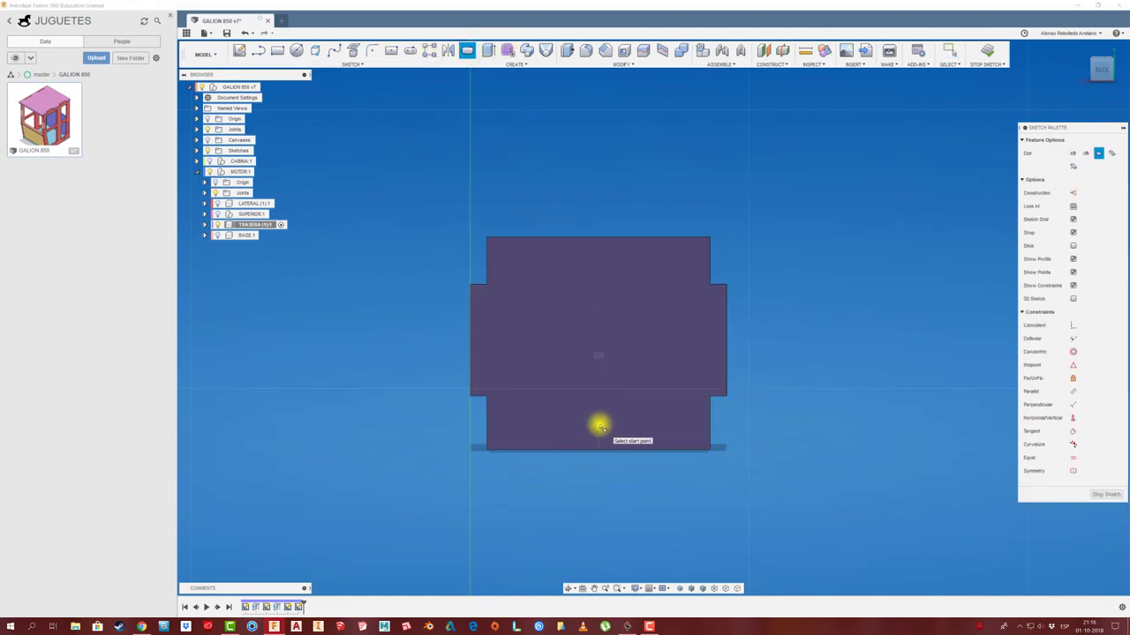
click(599, 427)
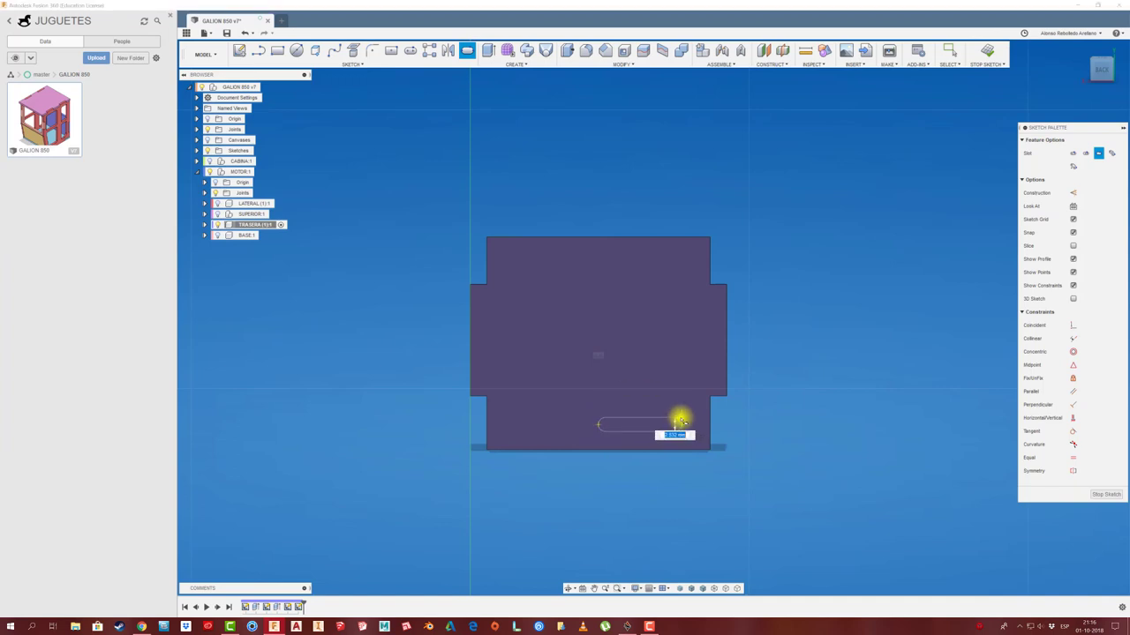
key(Escape)
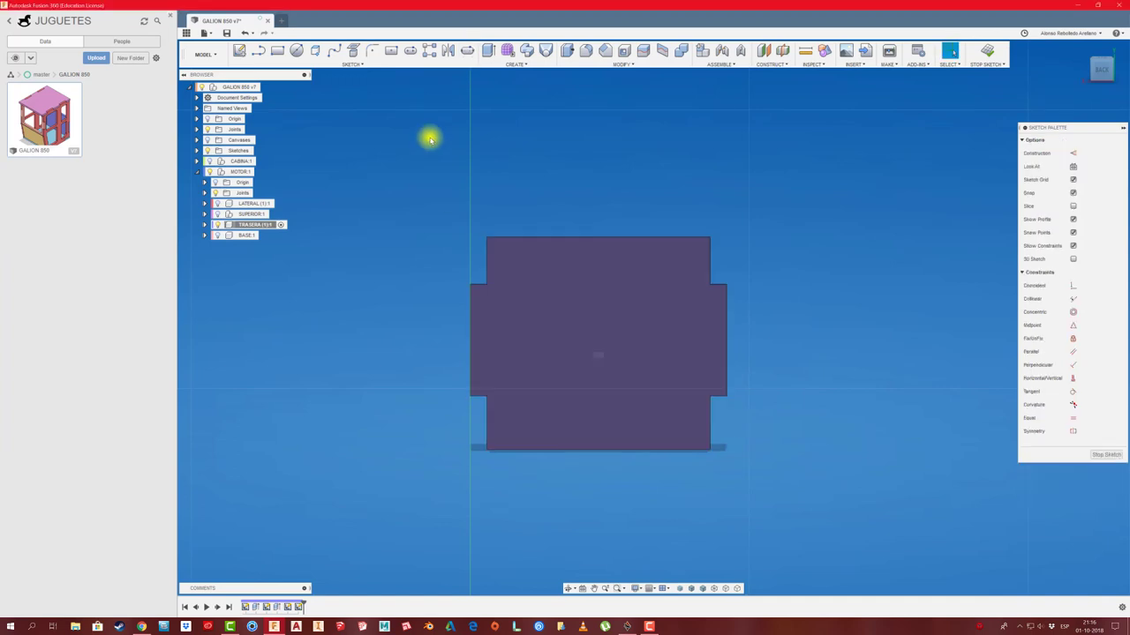
click(357, 64)
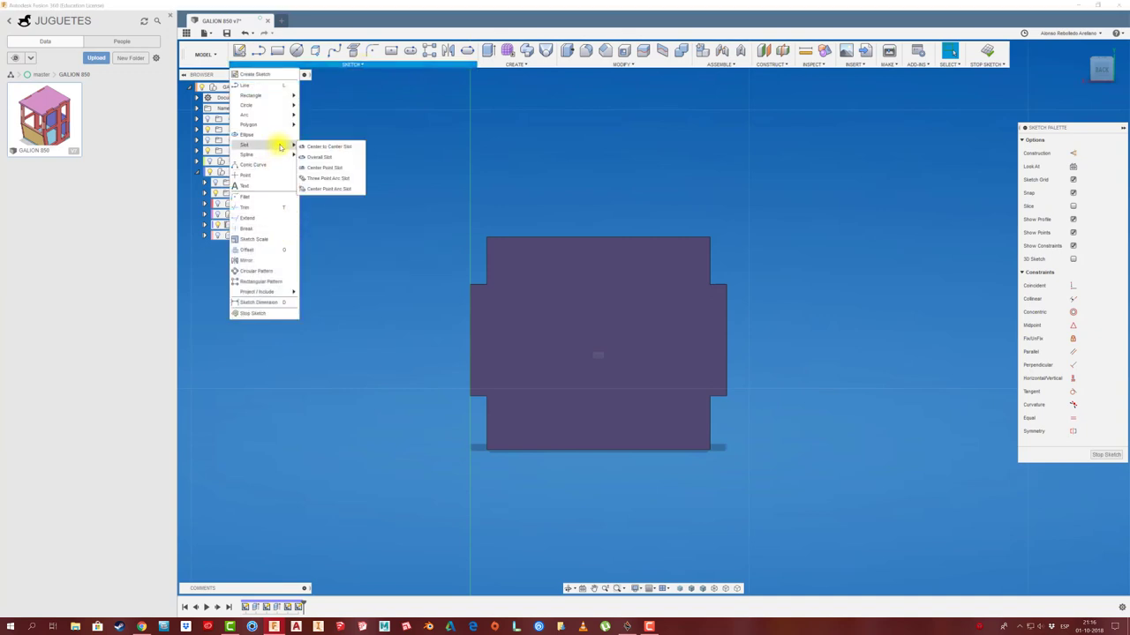
mouse_move(245, 144)
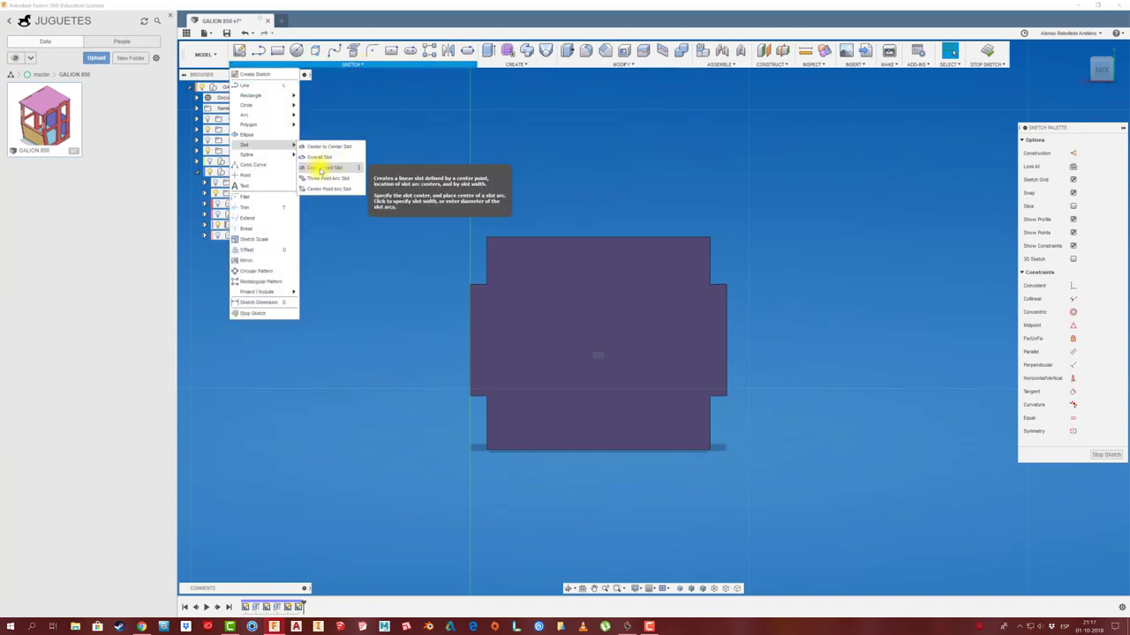
click(320, 170)
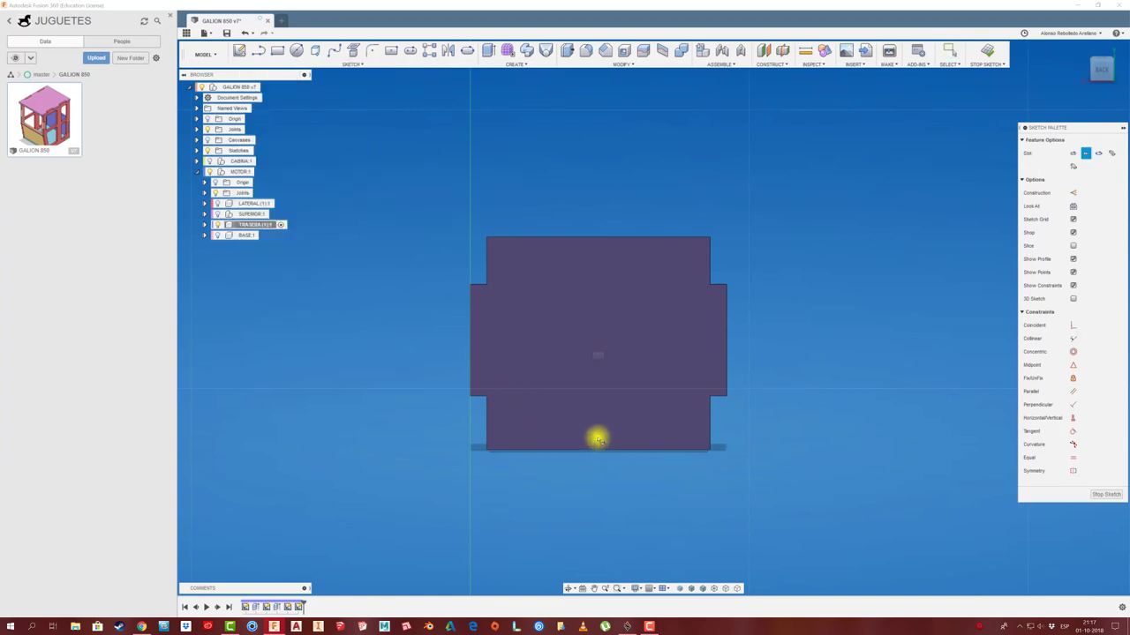
click(597, 430)
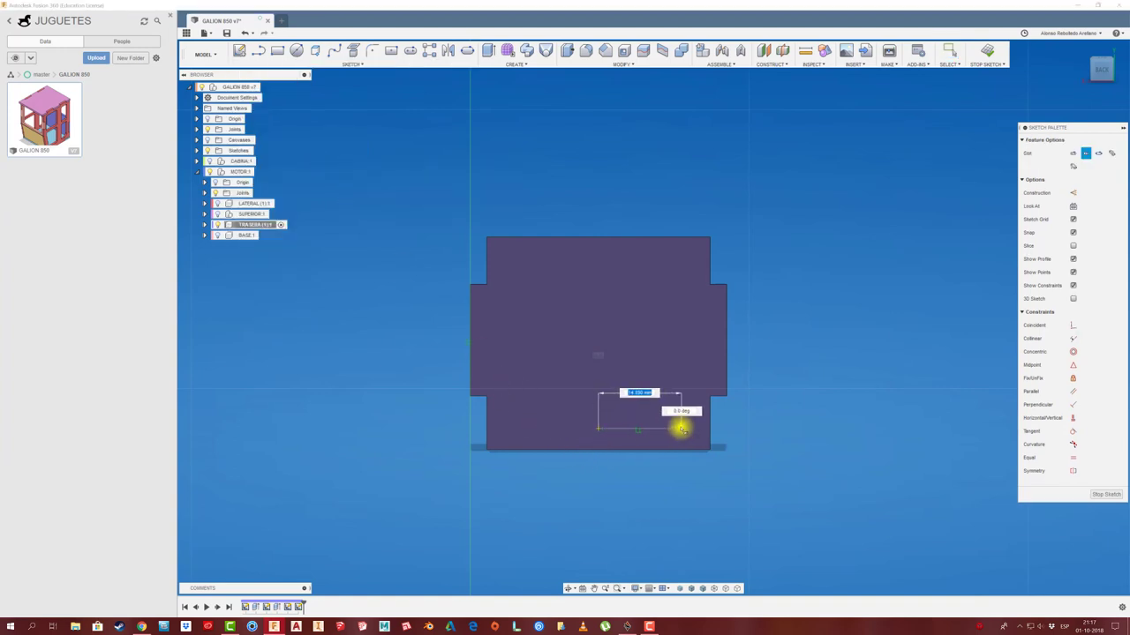
click(678, 427)
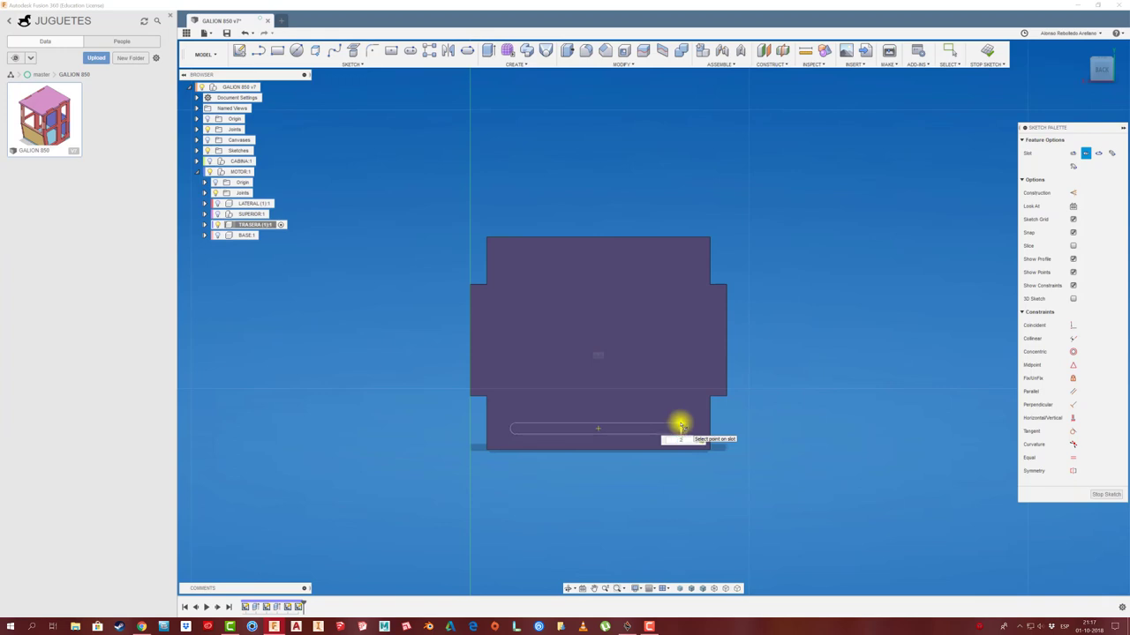
click(680, 427)
key(Escape)
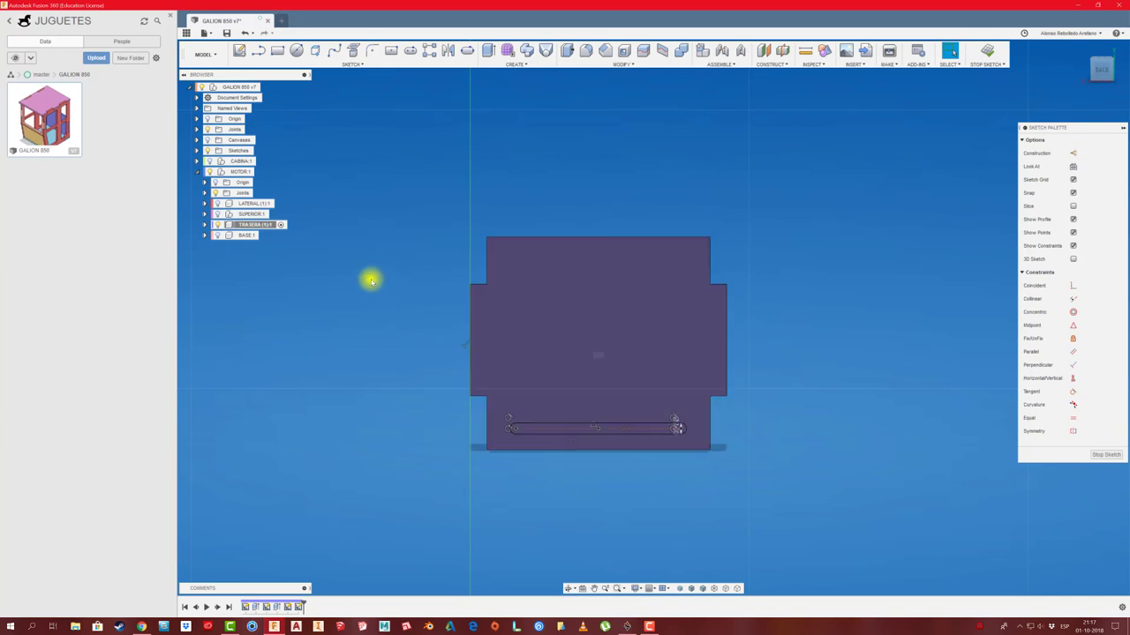
Step: Rectangular-pattern the slot up the panel's right edge into six copies 20 mm apart
click(429, 53)
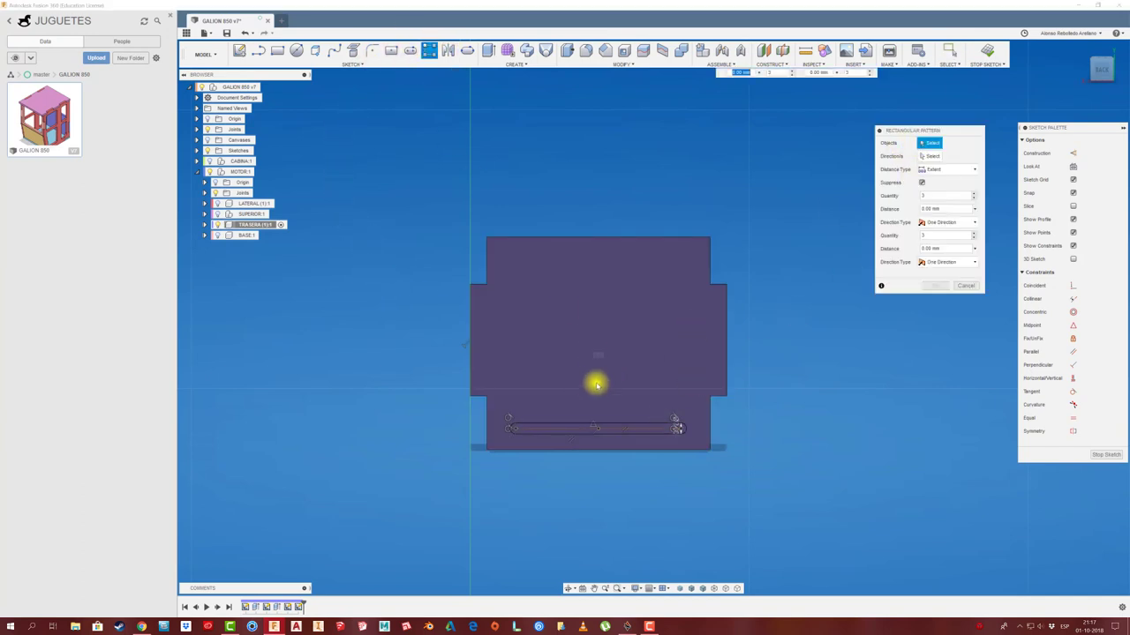
drag(497, 381, 721, 489)
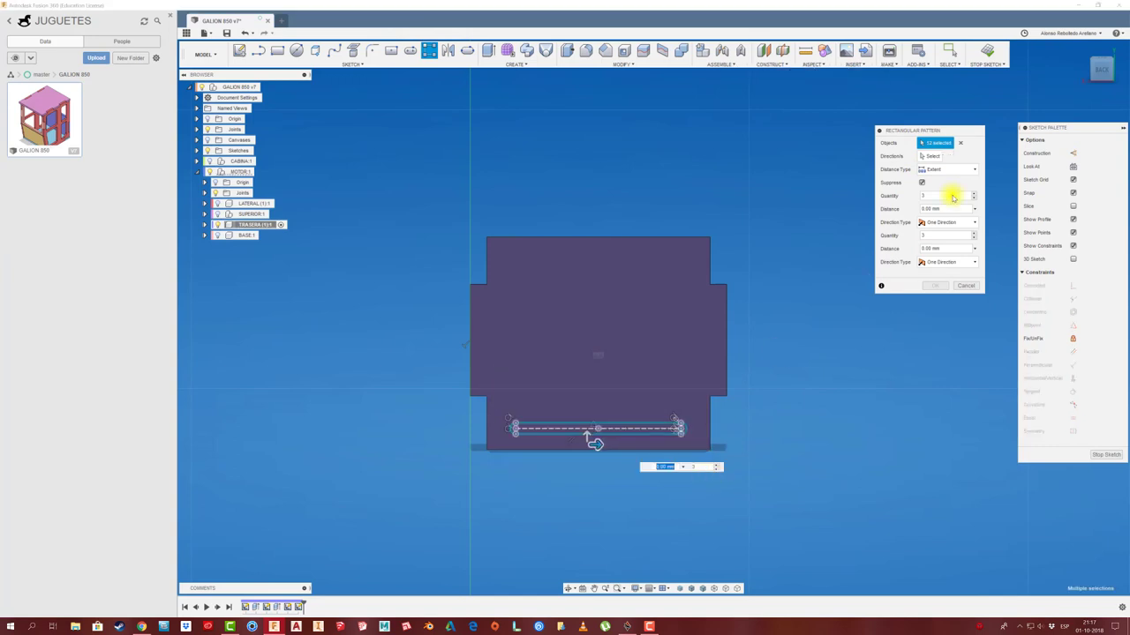
click(934, 156)
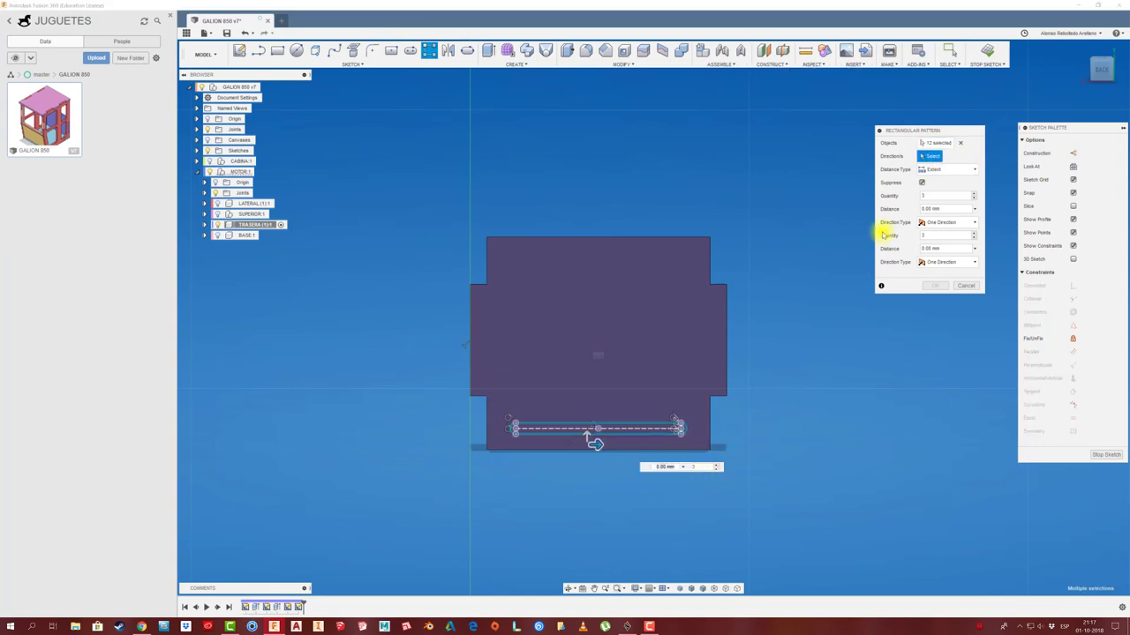
click(725, 341)
drag(588, 432, 586, 320)
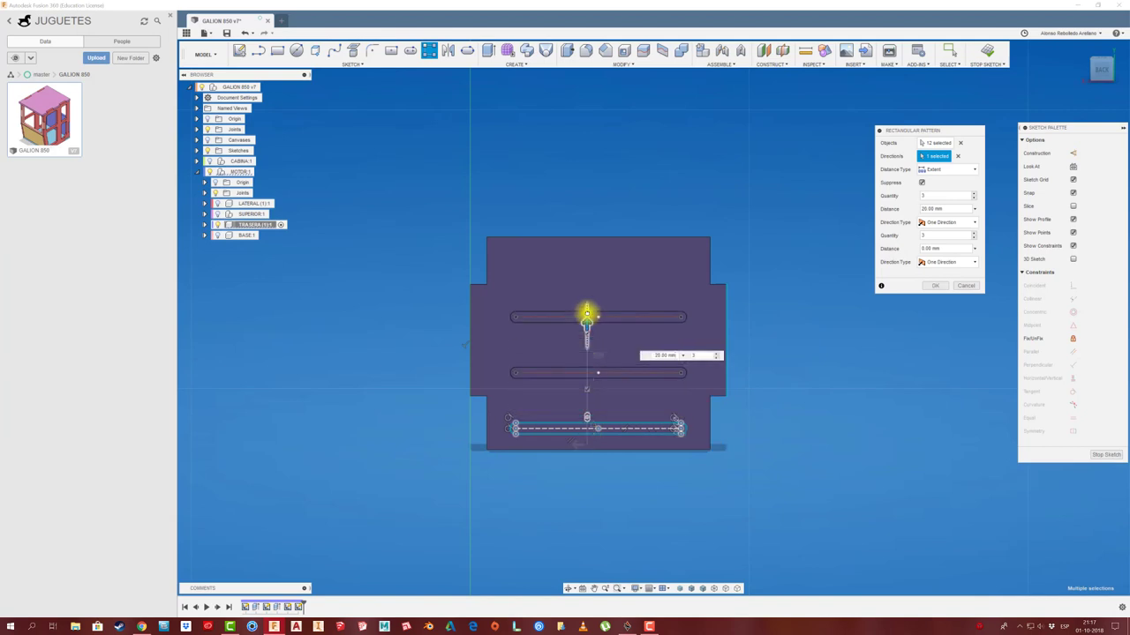
text(5)
click(973, 193)
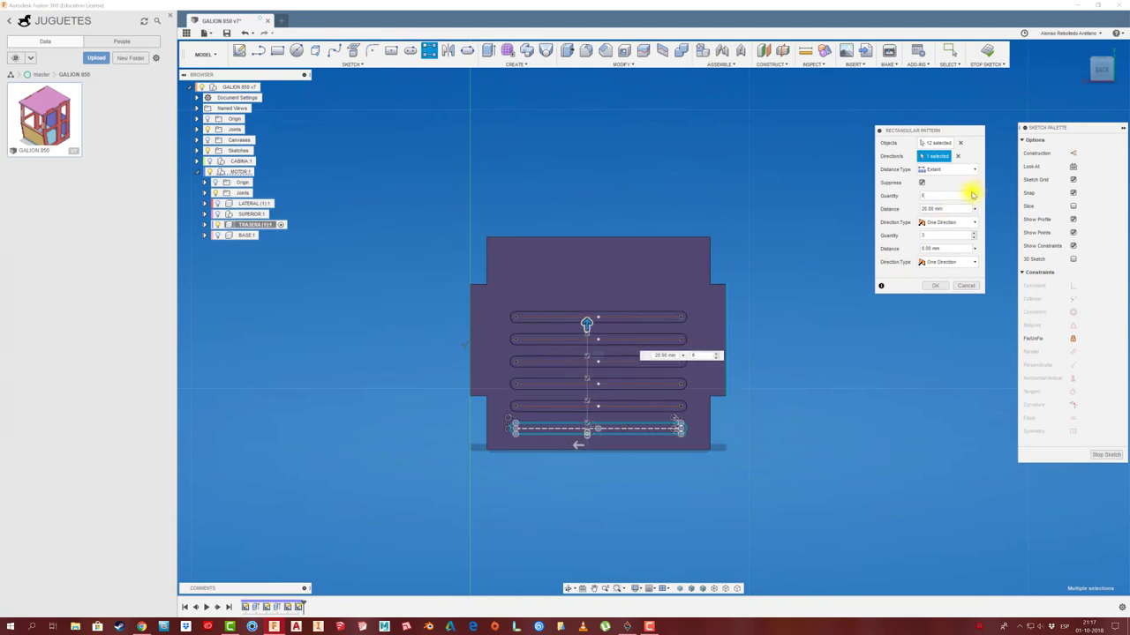
click(972, 194)
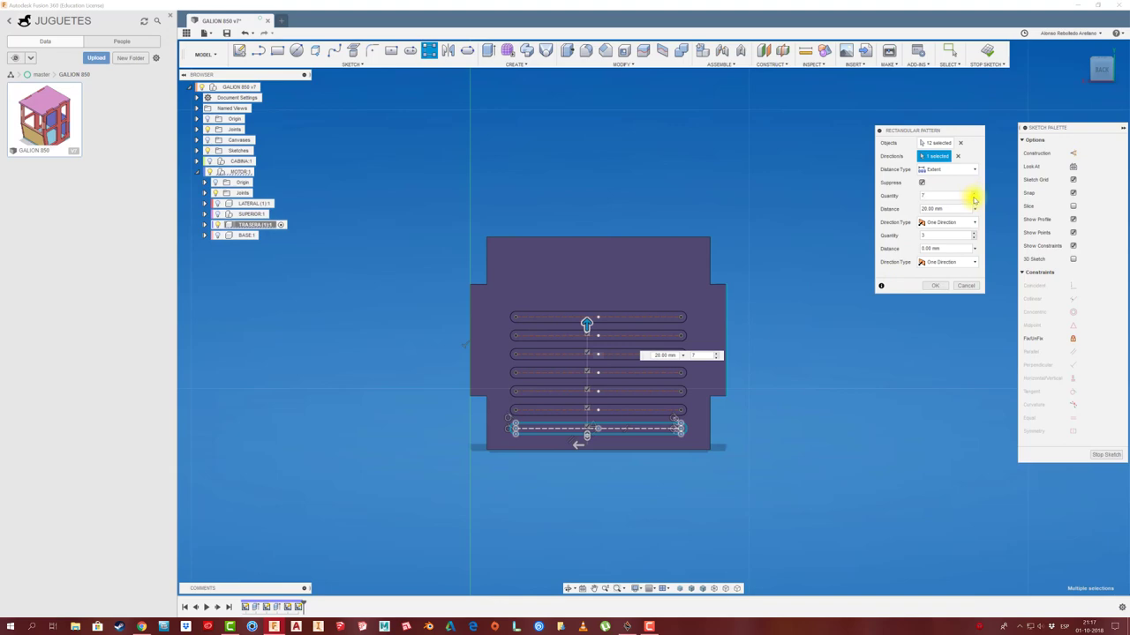
click(972, 197)
click(931, 287)
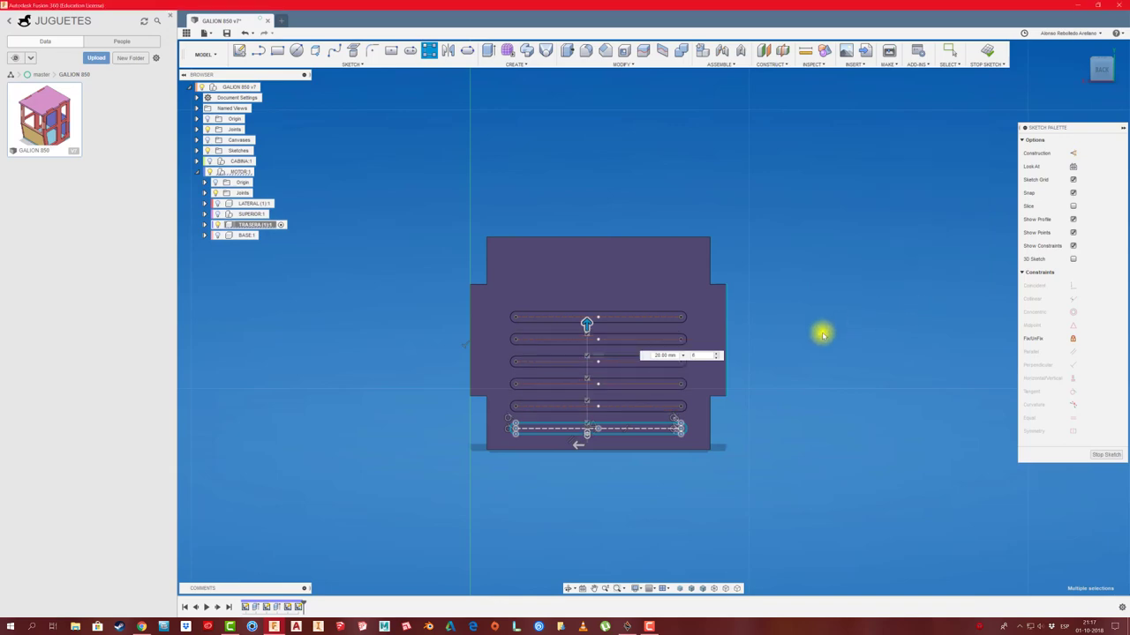
Step: Extrude all six slot profiles as a 10 mm cut into the TRASERA panel
key(e)
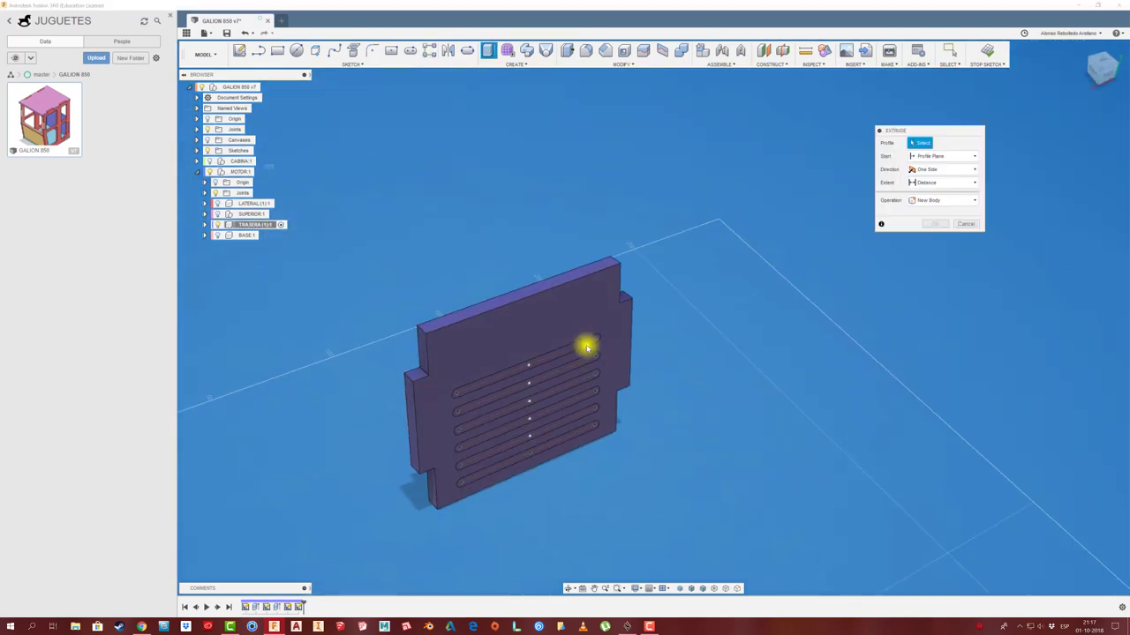
click(582, 344)
click(533, 381)
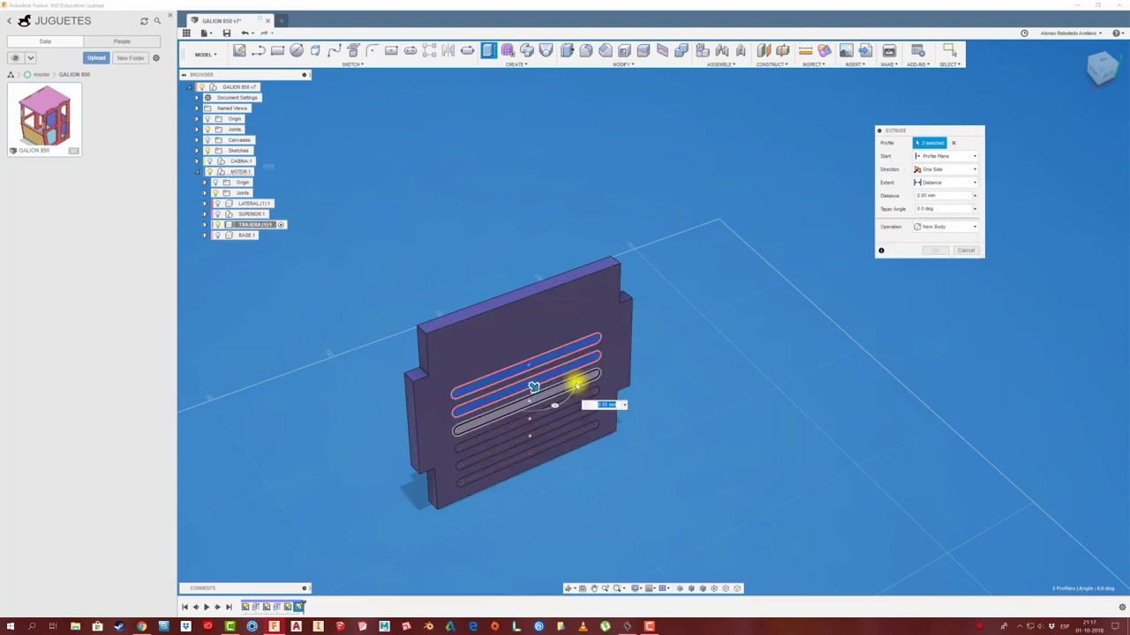
click(533, 402)
click(533, 421)
click(533, 437)
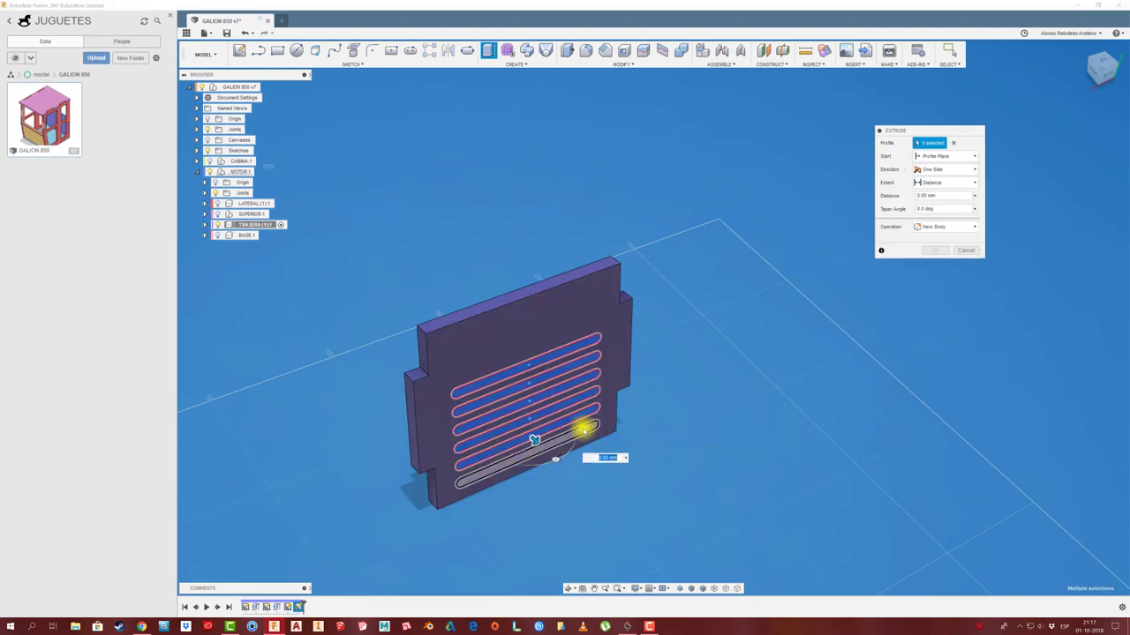
click(534, 455)
drag(555, 477, 496, 422)
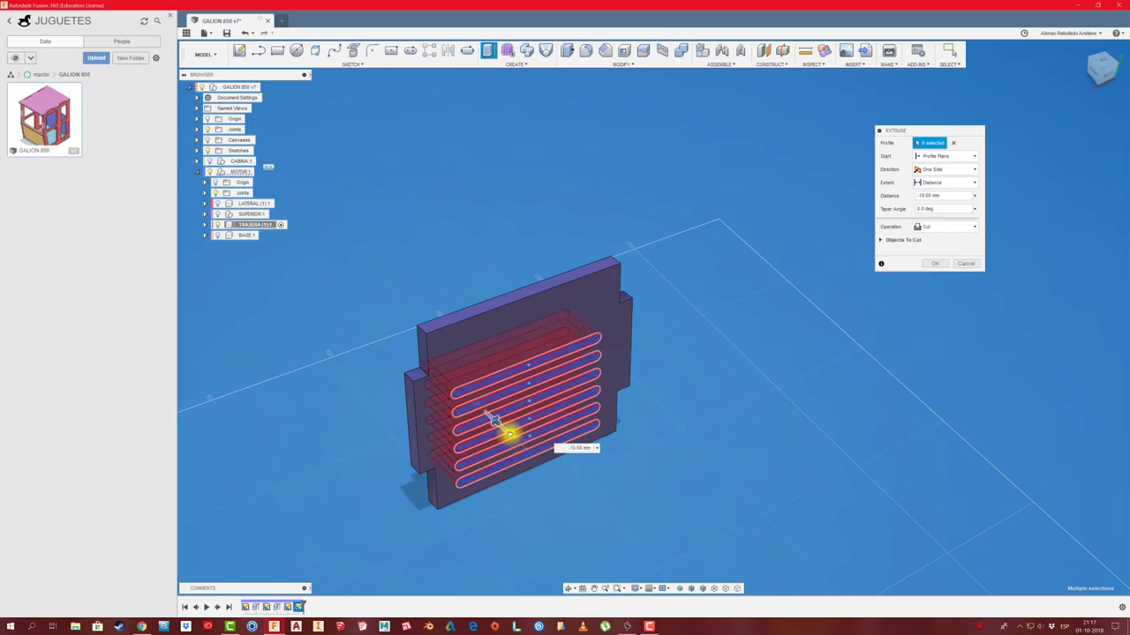
click(932, 265)
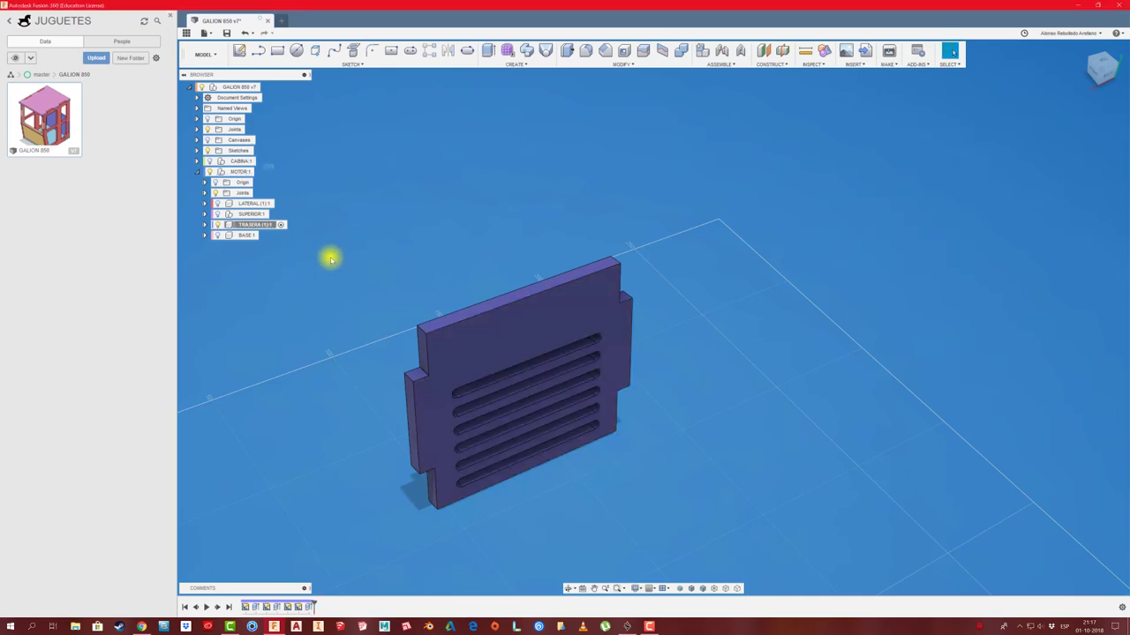
Step: Unisolate TRASERA, activate the root component, and frame the full grader model
right_click(260, 226)
click(294, 473)
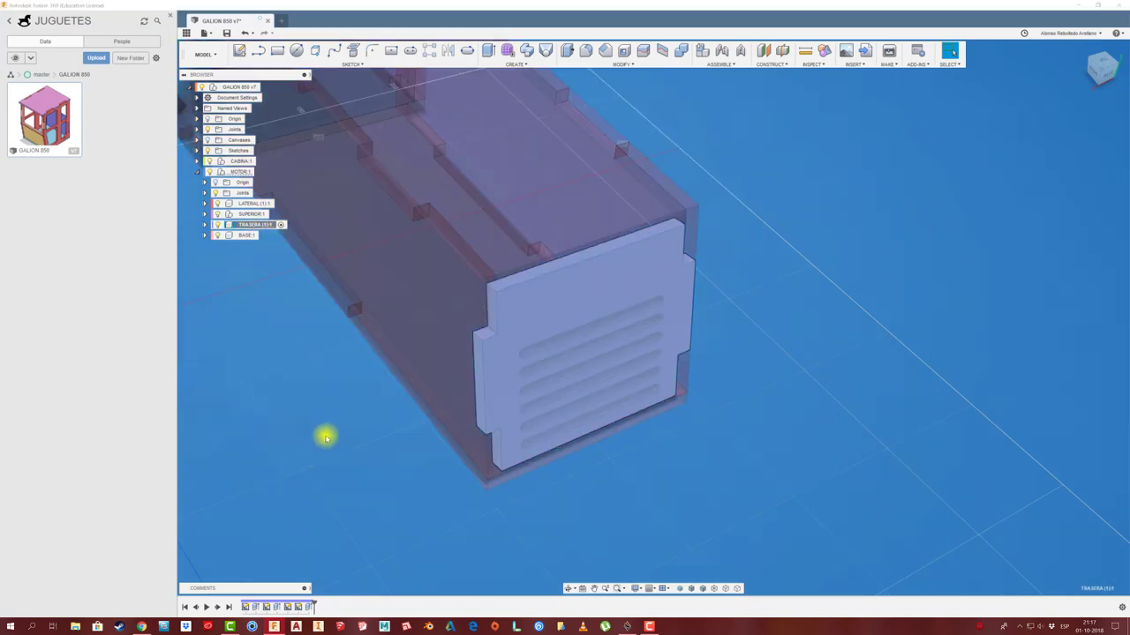
click(266, 88)
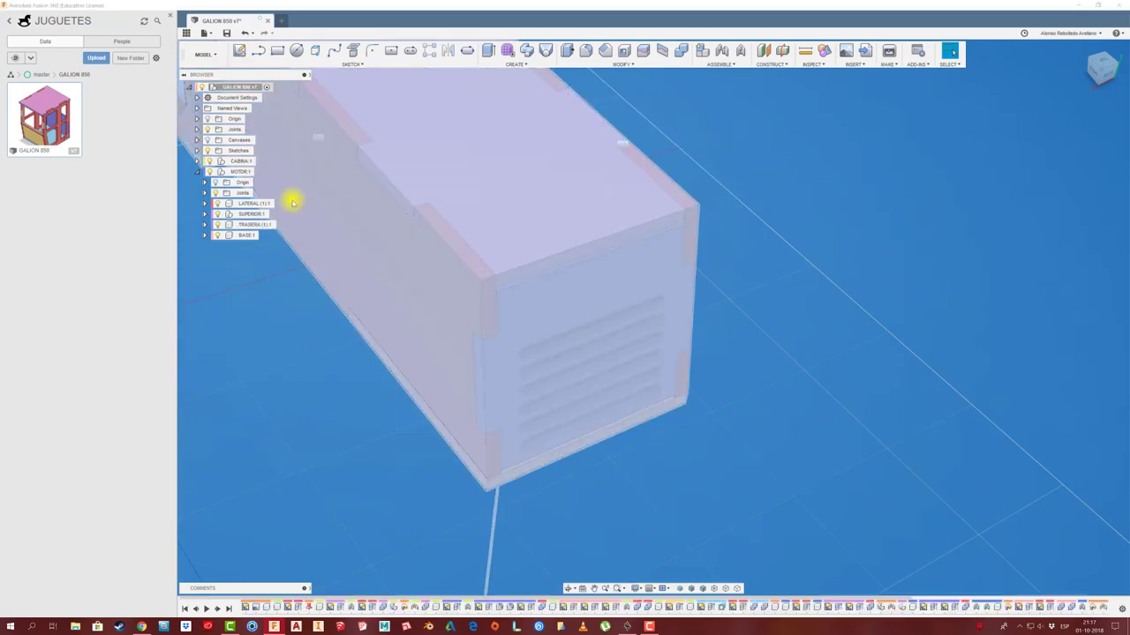
scroll(330, 363, down, 3)
mouse_move(327, 363)
middle_down()
mouse_move(521, 403)
mouse_move(520, 432)
mouse_move(701, 270)
mouse_move(685, 239)
middle_up()
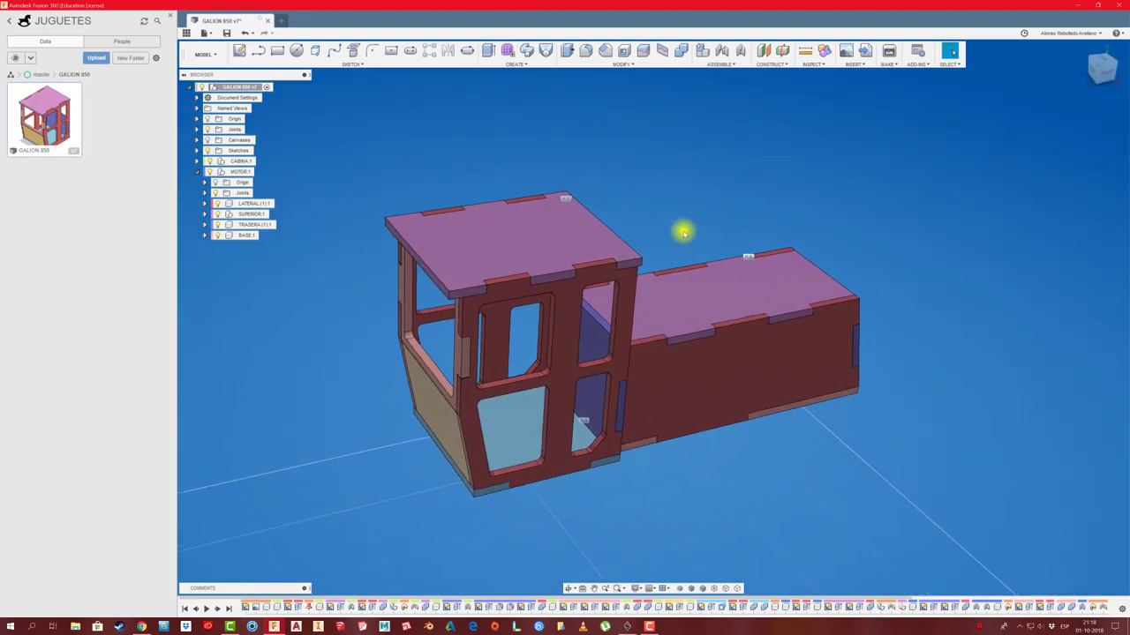